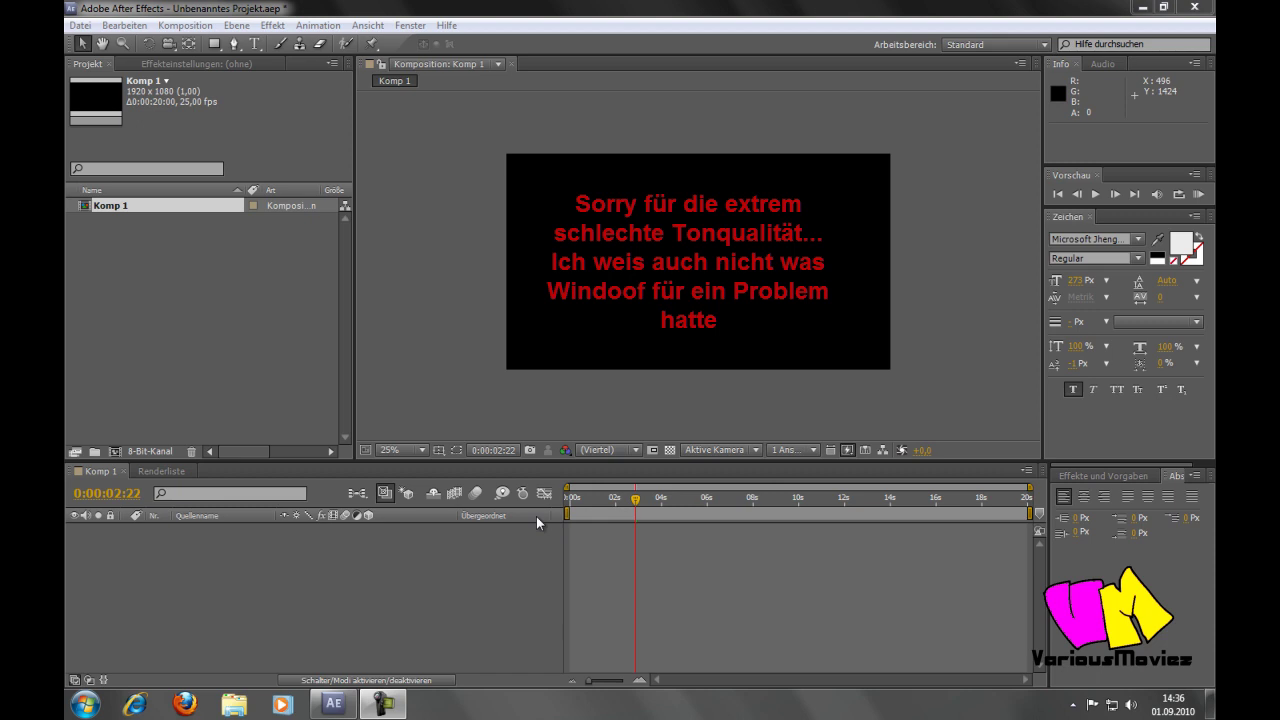
Add two text layers to Komp 1 reading 1 and 2
{"action": "left_click", "coordinate": [213, 45]}
{"action": "right_click", "coordinate": [315, 575]}
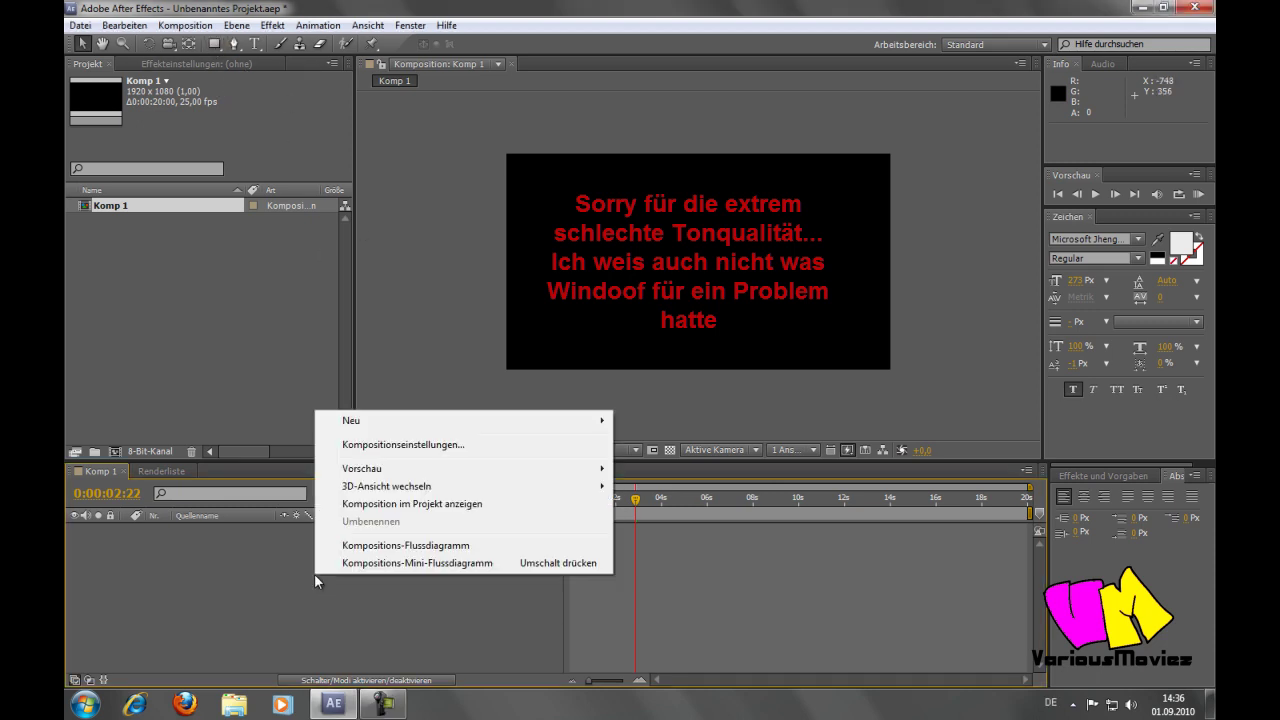
{"action": "mouse_move", "coordinate": [545, 421]}
{"action": "left_click", "coordinate": [660, 445]}
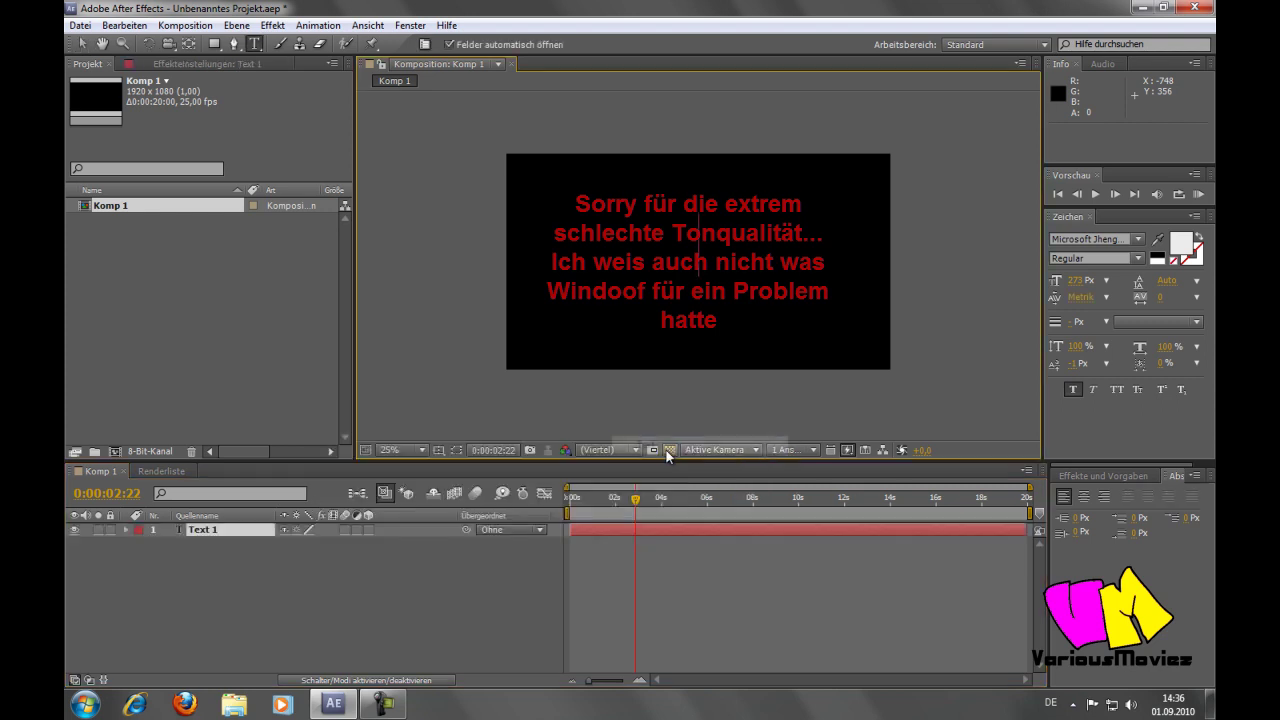
{"action": "type", "text": "1"}
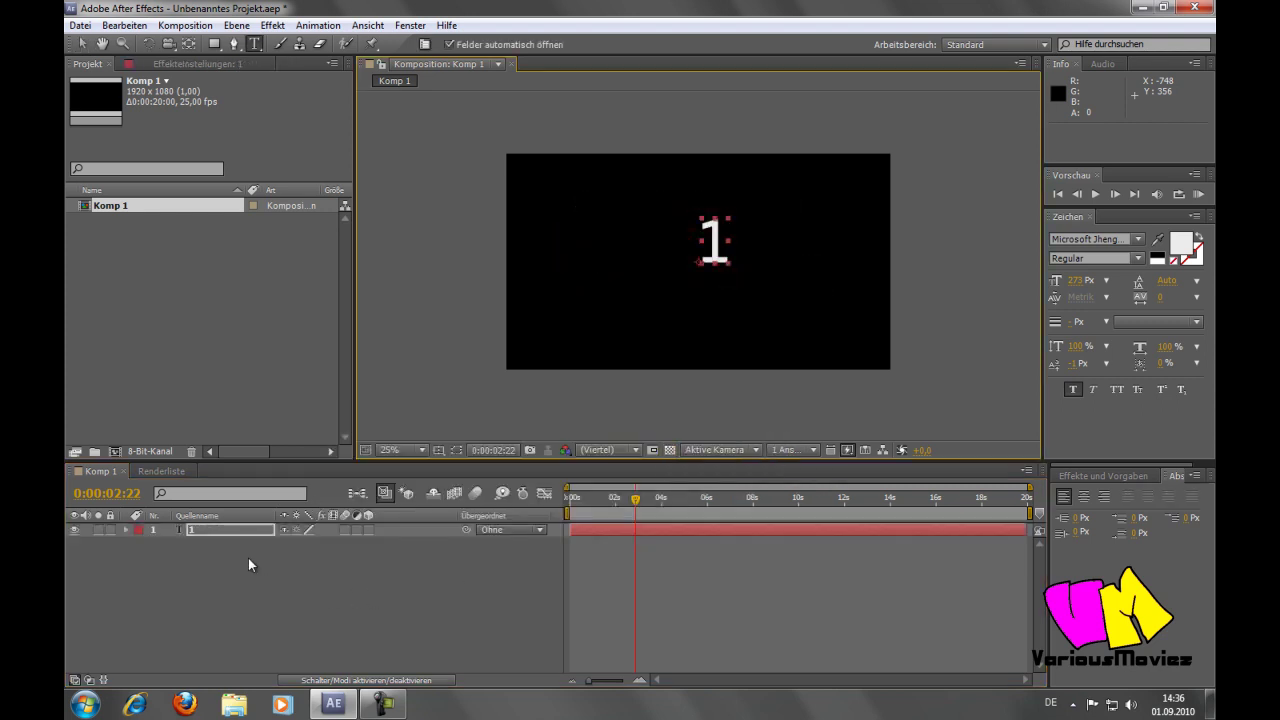
{"action": "right_click", "coordinate": [248, 558]}
{"action": "mouse_move", "coordinate": [505, 406]}
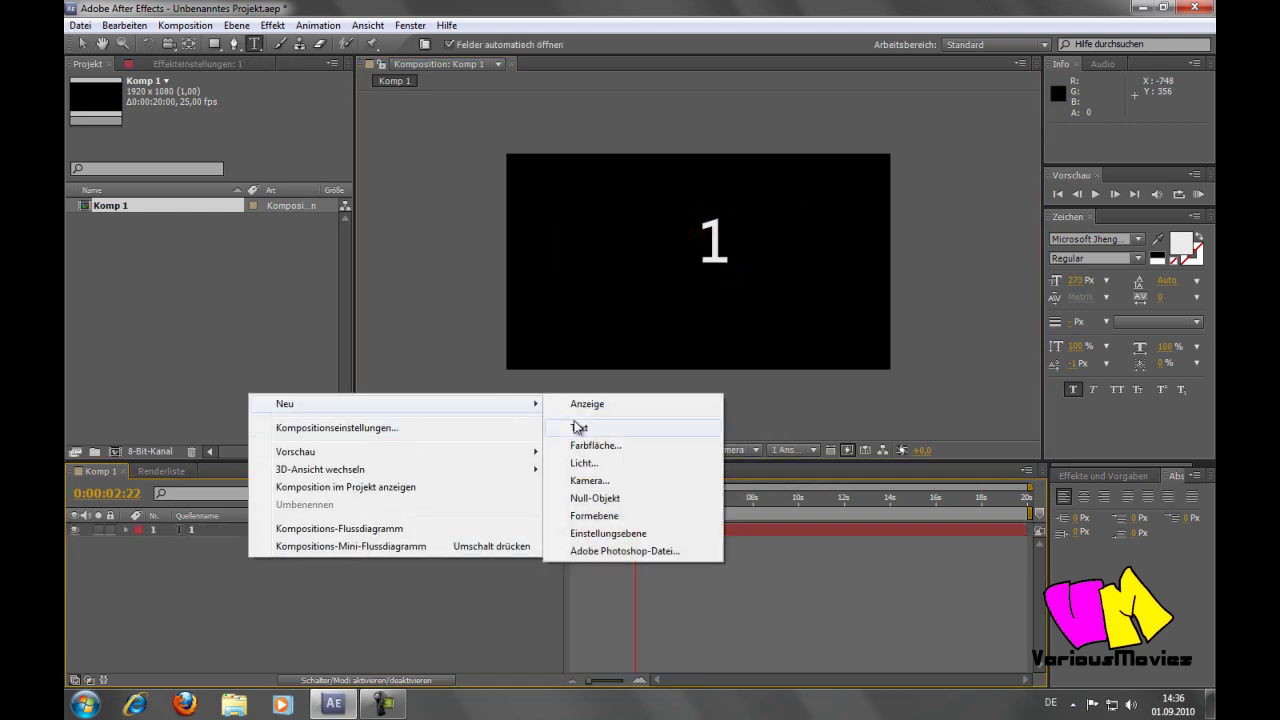
{"action": "left_click", "coordinate": [566, 427]}
{"action": "type", "text": "2"}
Add a third text layer reading 3
{"action": "right_click", "coordinate": [301, 589]}
{"action": "mouse_move", "coordinate": [562, 440]}
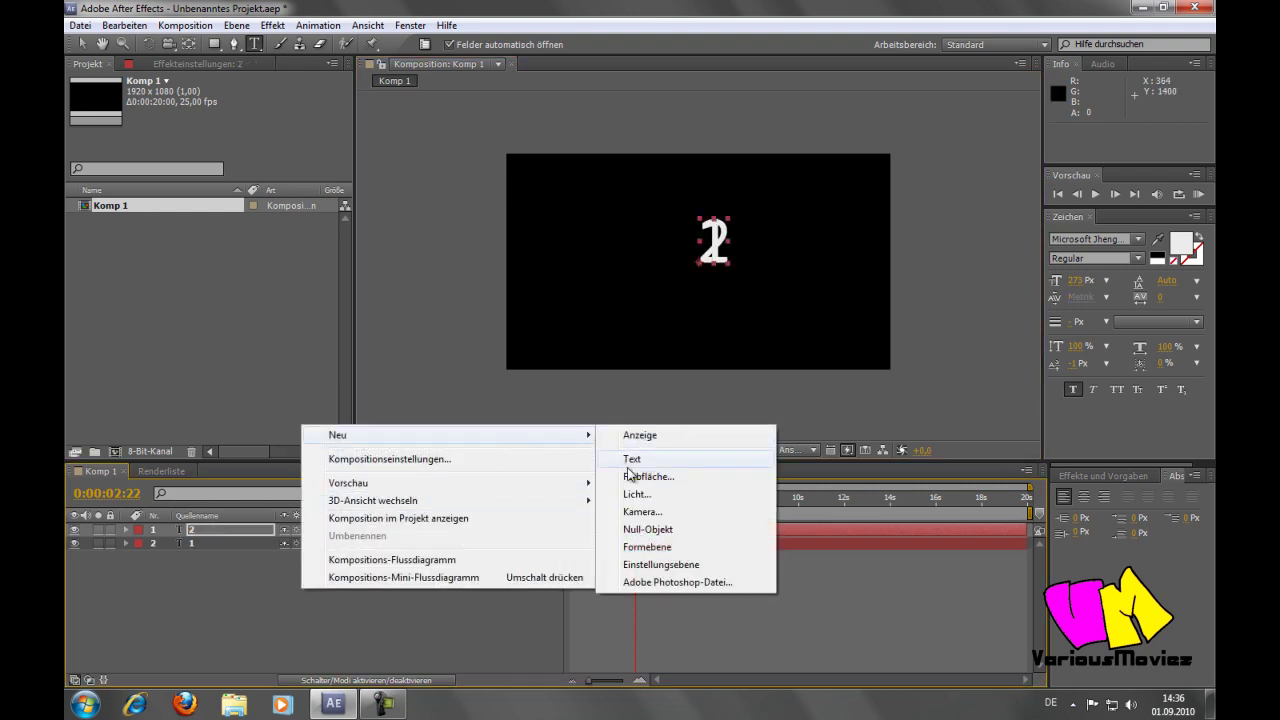
{"action": "left_click", "coordinate": [629, 466]}
{"action": "type", "text": "3"}
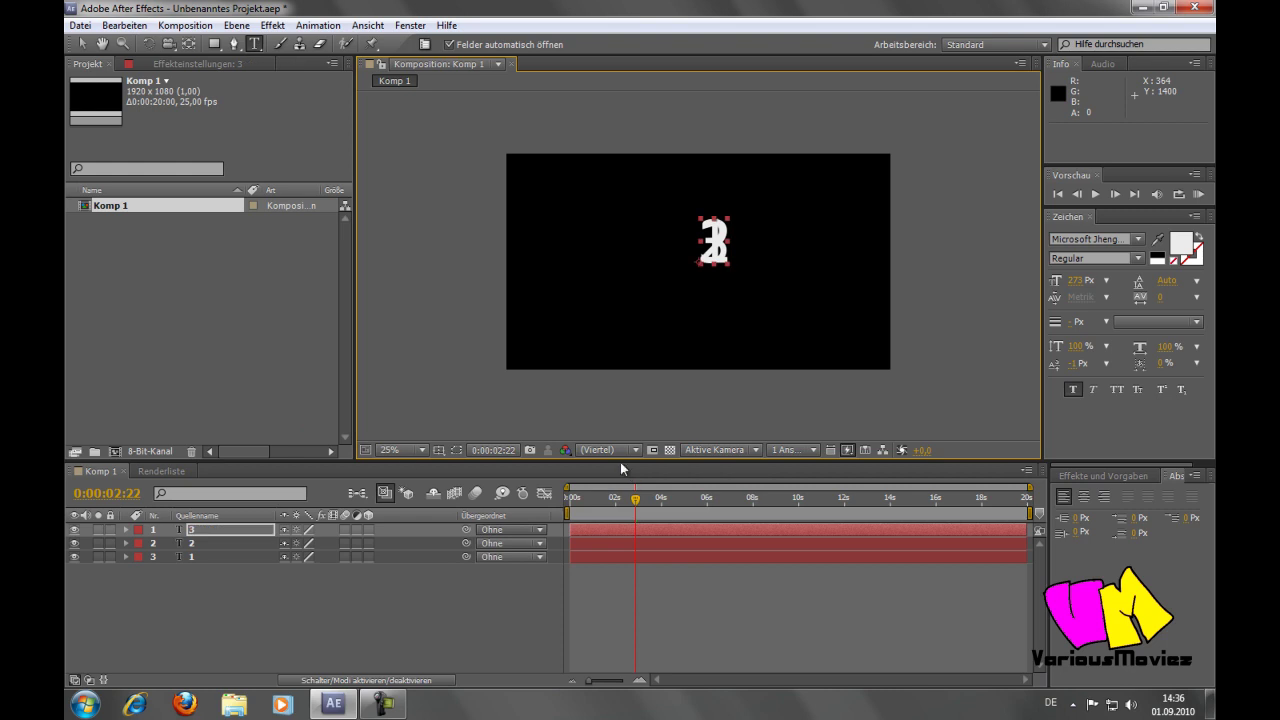
Place 2 above the frame and 3 higher still, recentre 1, then select all three layers
{"action": "left_click", "coordinate": [83, 43]}
{"action": "left_click_drag", "start_coordinate": [689, 233], "coordinate": [607, 241]}
{"action": "mouse_move", "coordinate": [713, 253]}
{"action": "left_mouse_down"}
{"action": "mouse_move", "coordinate": [706, 330]}
{"action": "mouse_move", "coordinate": [700, 157]}
{"action": "left_mouse_up"}
{"action": "key", "text": "comma"}
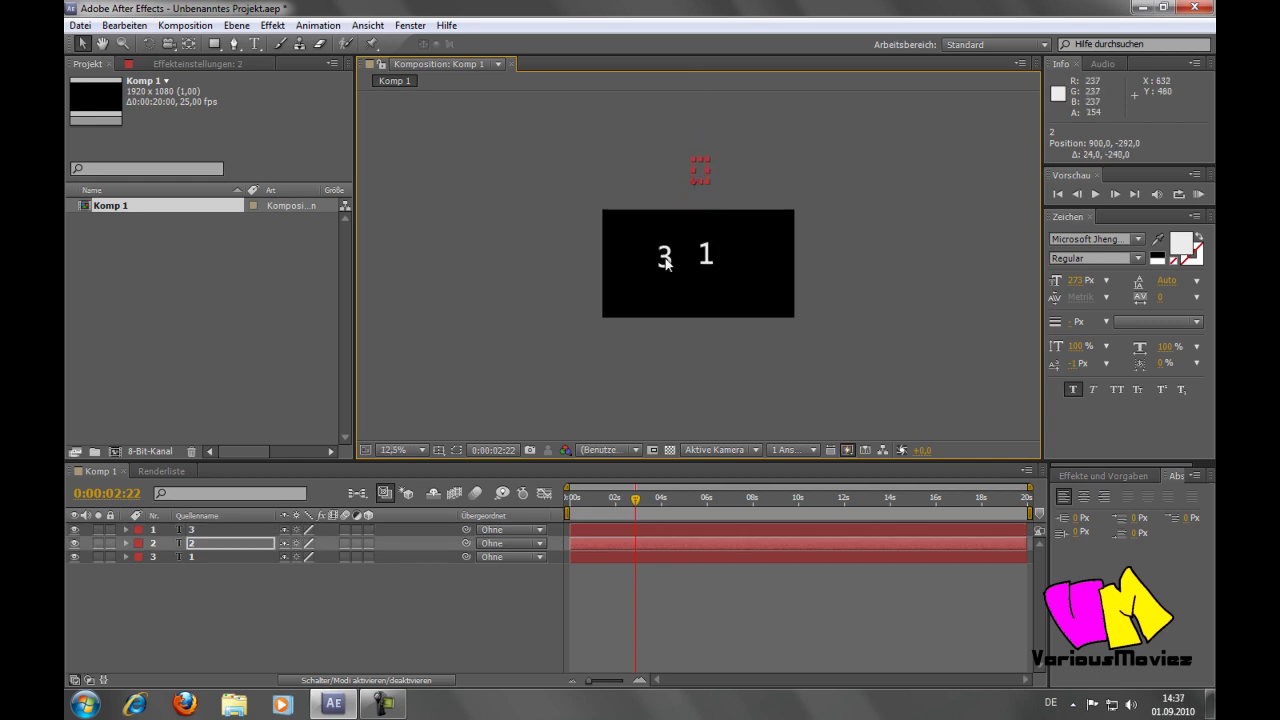
{"action": "double_click", "coordinate": [666, 263]}
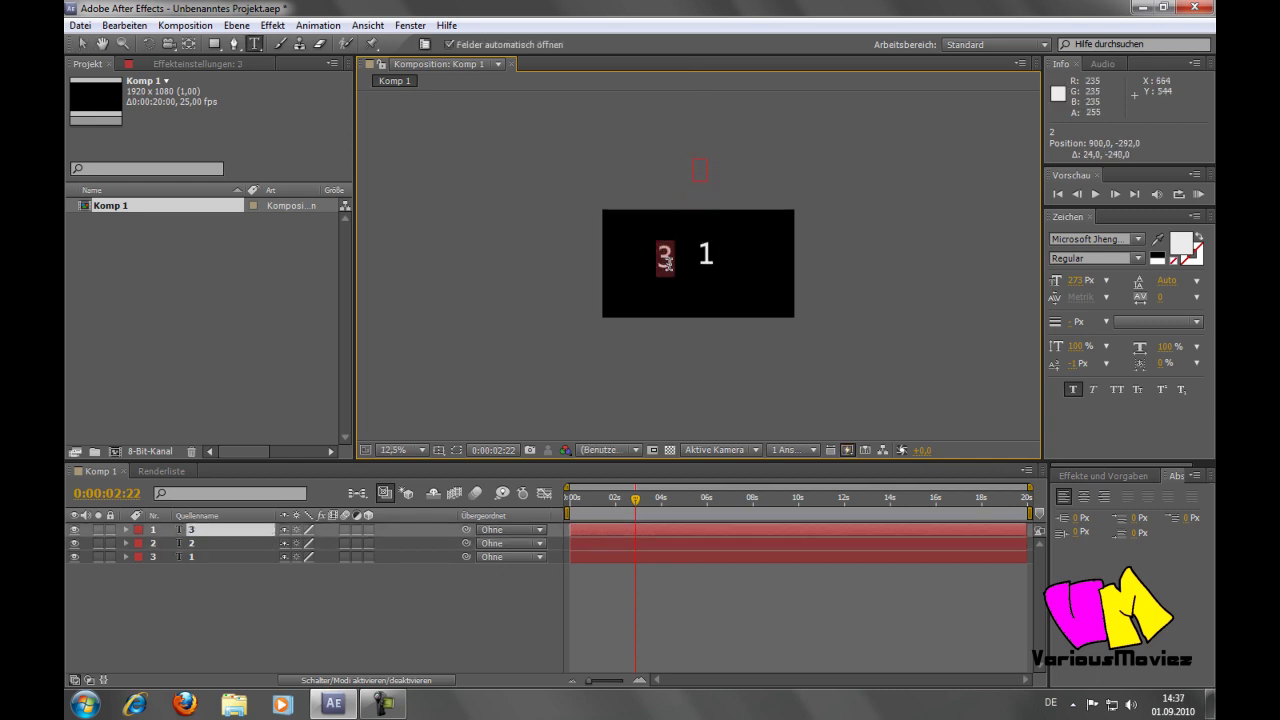
{"action": "left_click", "coordinate": [83, 44]}
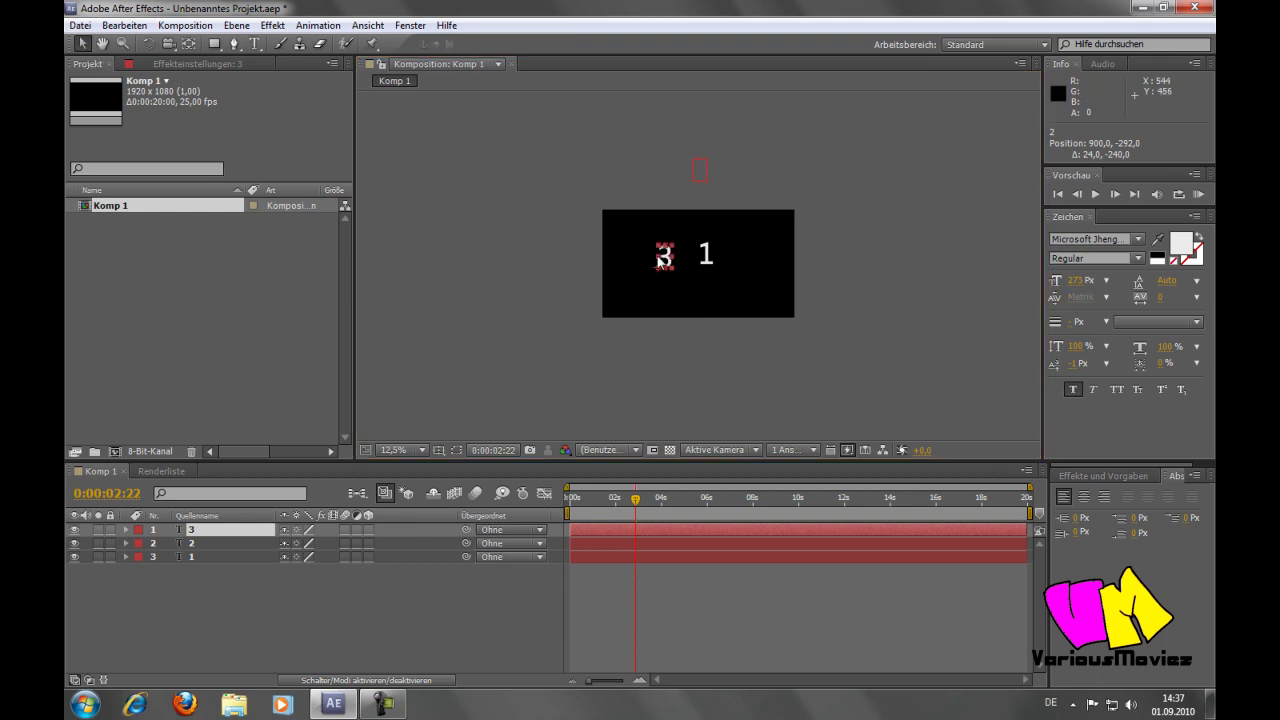
{"action": "left_click_drag", "start_coordinate": [663, 265], "coordinate": [697, 85]}
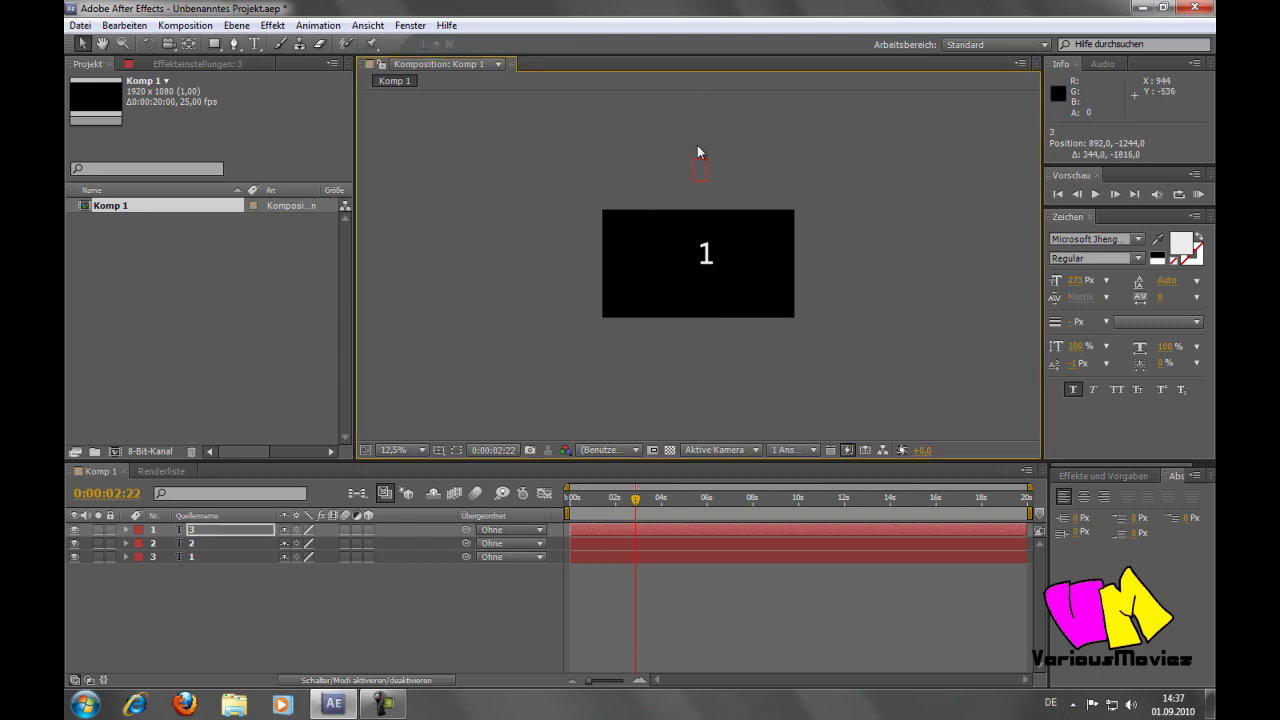
{"action": "left_click_drag", "start_coordinate": [709, 266], "coordinate": [703, 278]}
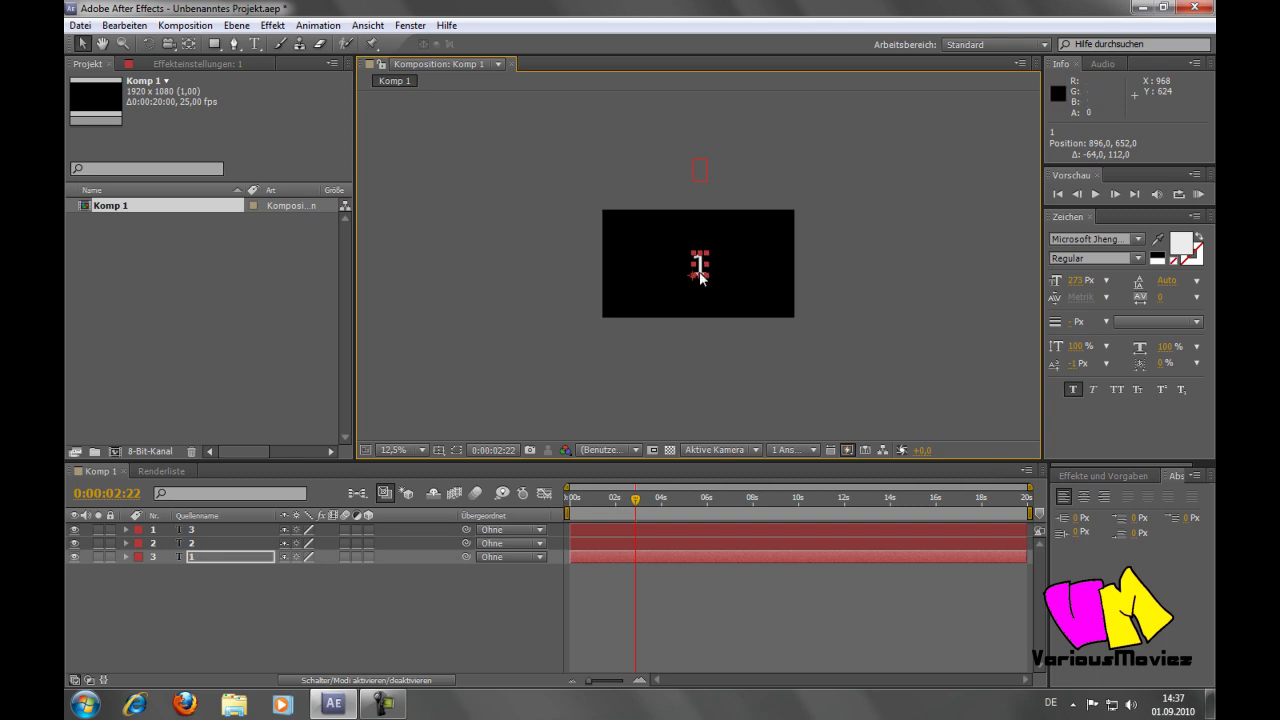
{"action": "key", "text": "period"}
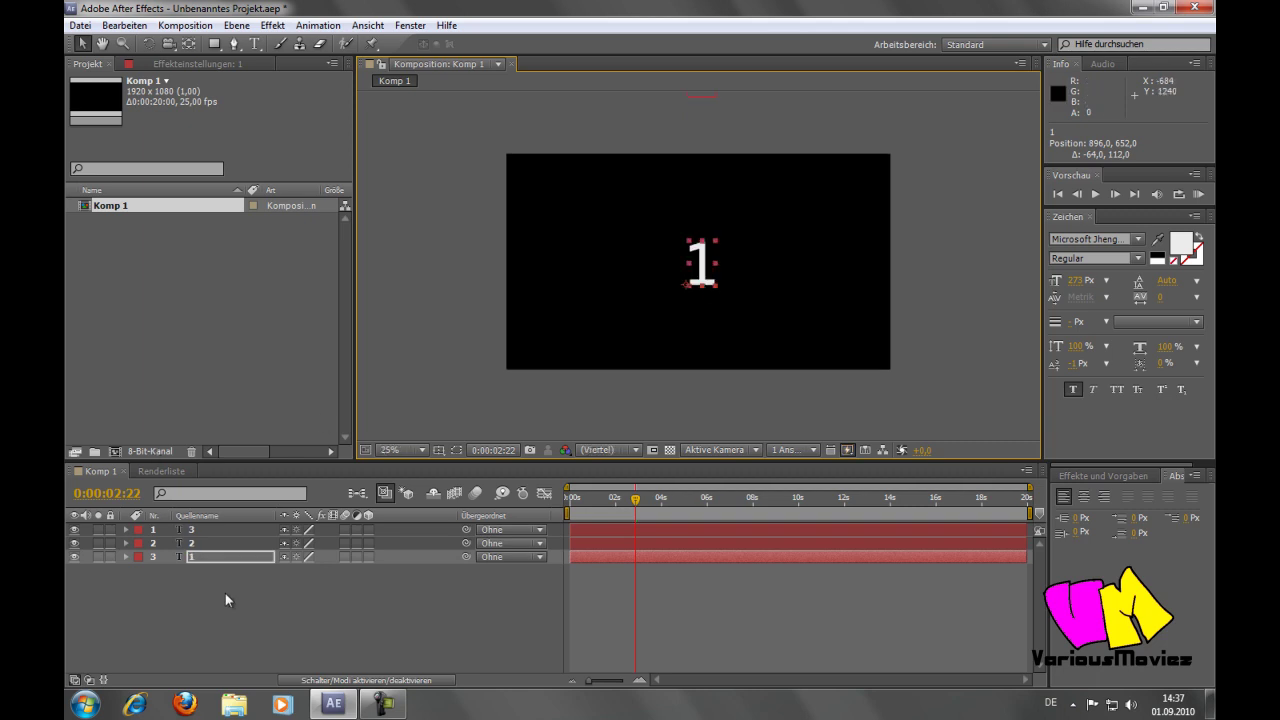
{"action": "left_click", "coordinate": [237, 592]}
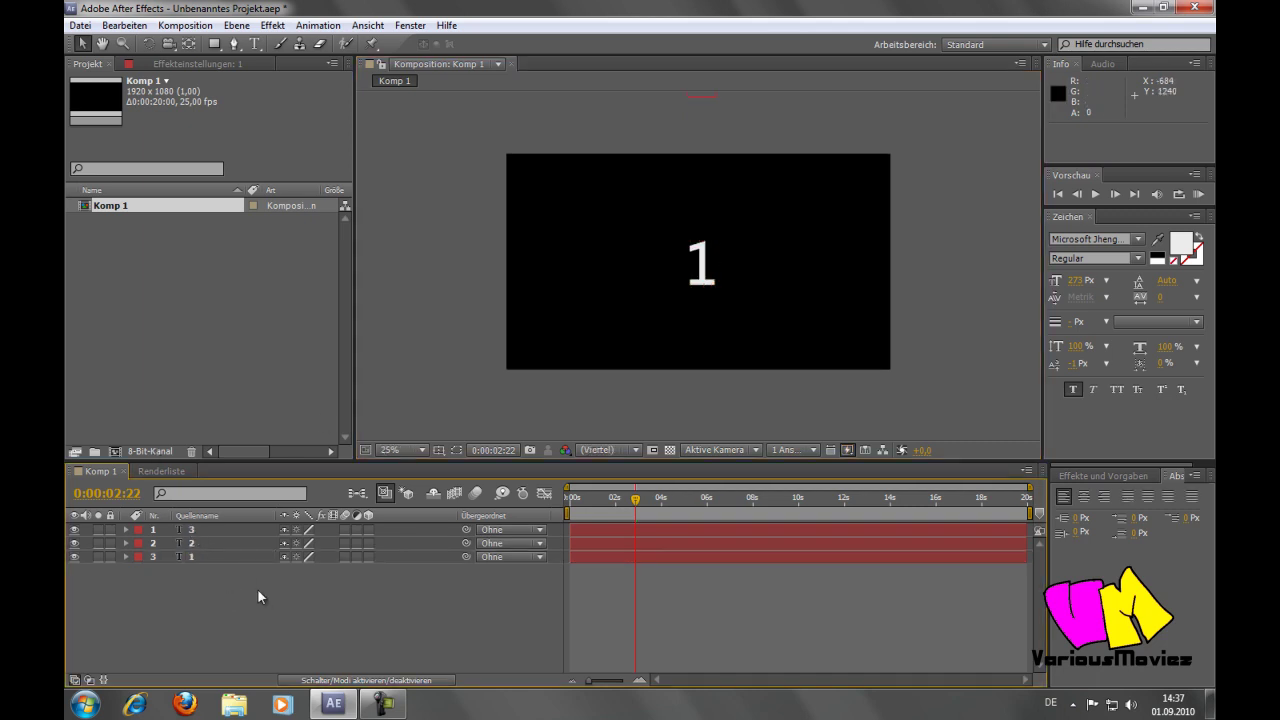
{"action": "left_click_drag", "start_coordinate": [257, 588], "coordinate": [195, 527]}
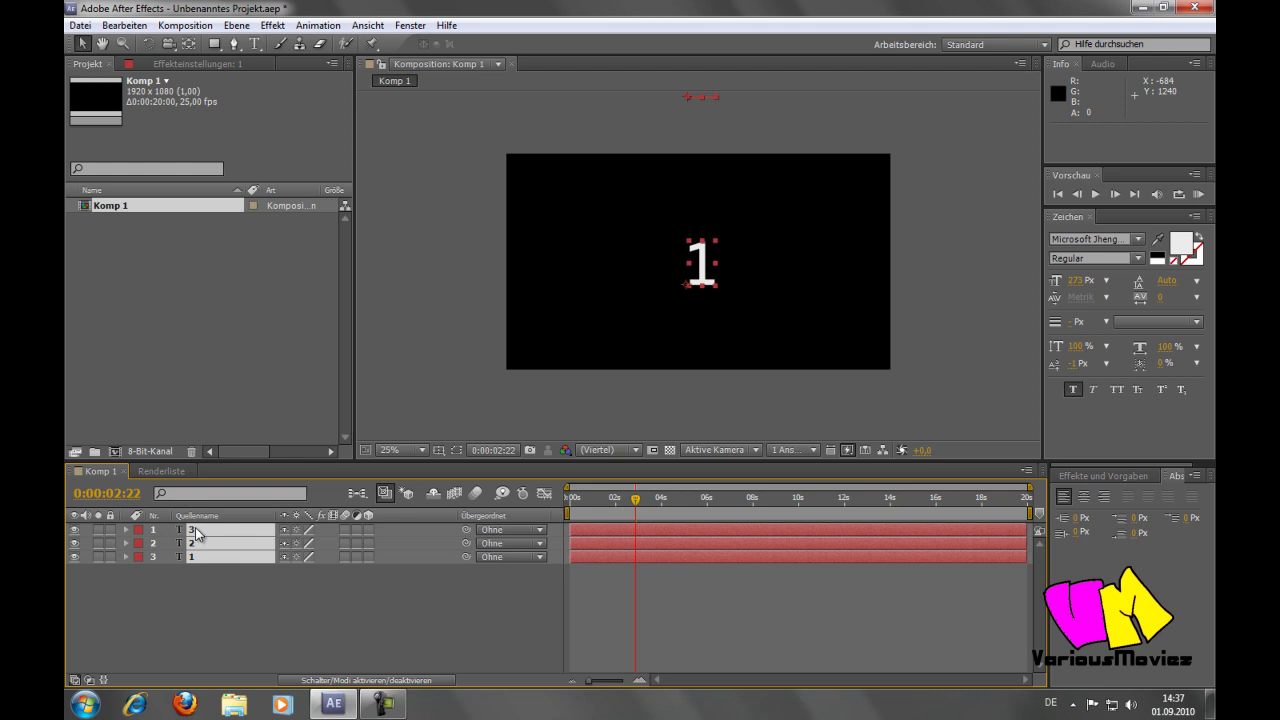
Keyframe Position on all three layers at 0:00:00:00 and hold it at 0:00:04:19
{"action": "key", "text": "p"}
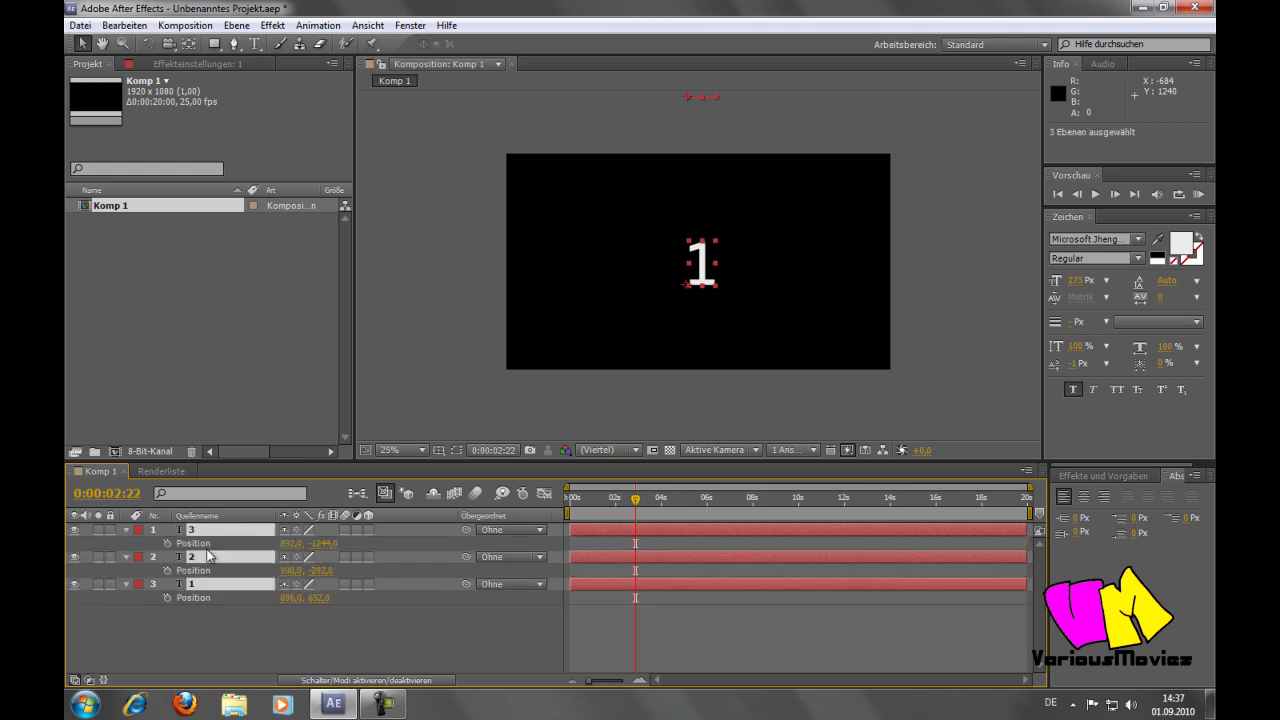
{"action": "left_click_drag", "start_coordinate": [637, 508], "coordinate": [569, 500]}
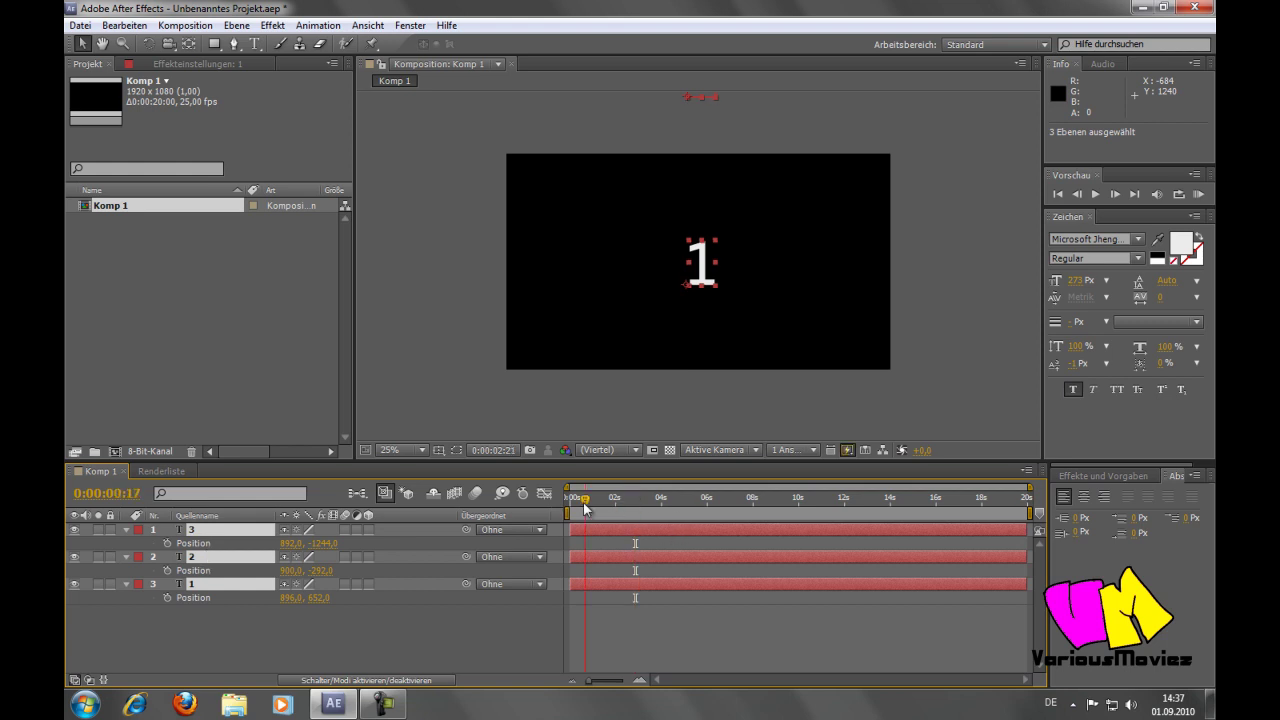
{"action": "left_click", "coordinate": [167, 544]}
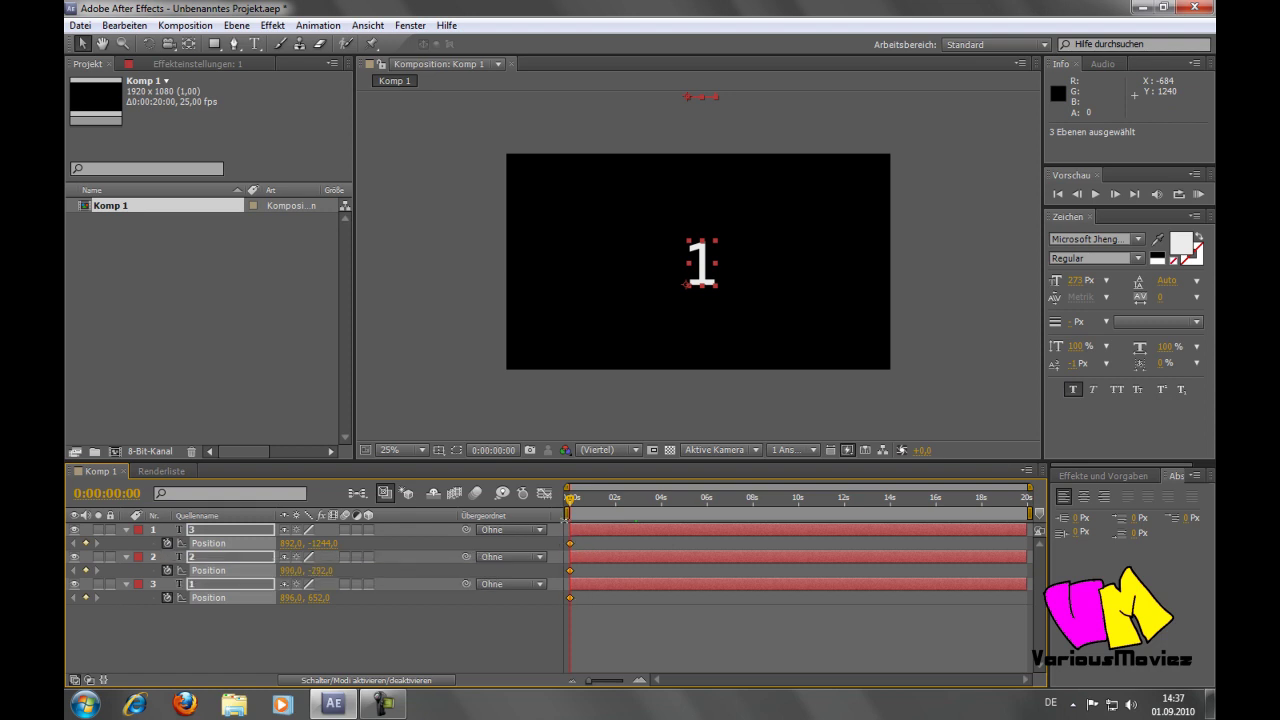
{"action": "left_click_drag", "start_coordinate": [572, 505], "coordinate": [682, 509]}
{"action": "left_click", "coordinate": [86, 544]}
Slide the column down to centre 2 at 5:03, hold at 9:08, centre 3 at 9:20
{"action": "left_click_drag", "start_coordinate": [692, 506], "coordinate": [687, 502]}
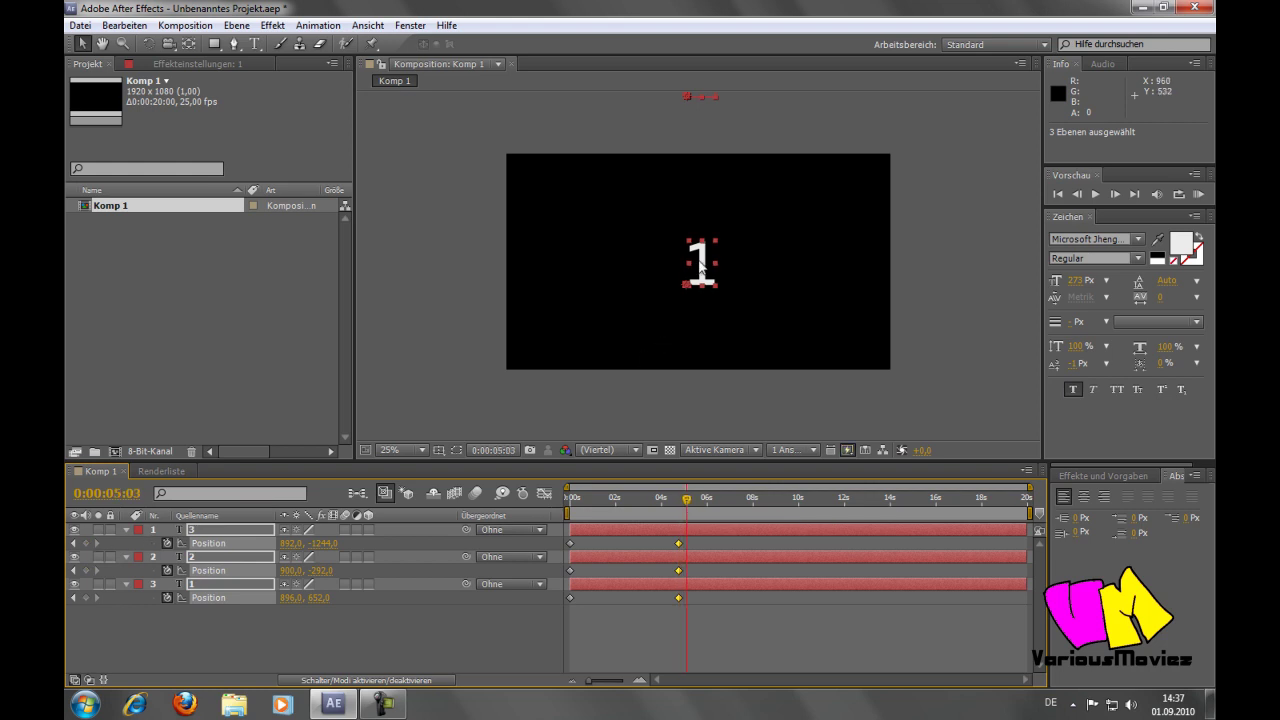
{"action": "left_click_drag", "start_coordinate": [688, 286], "coordinate": [700, 430]}
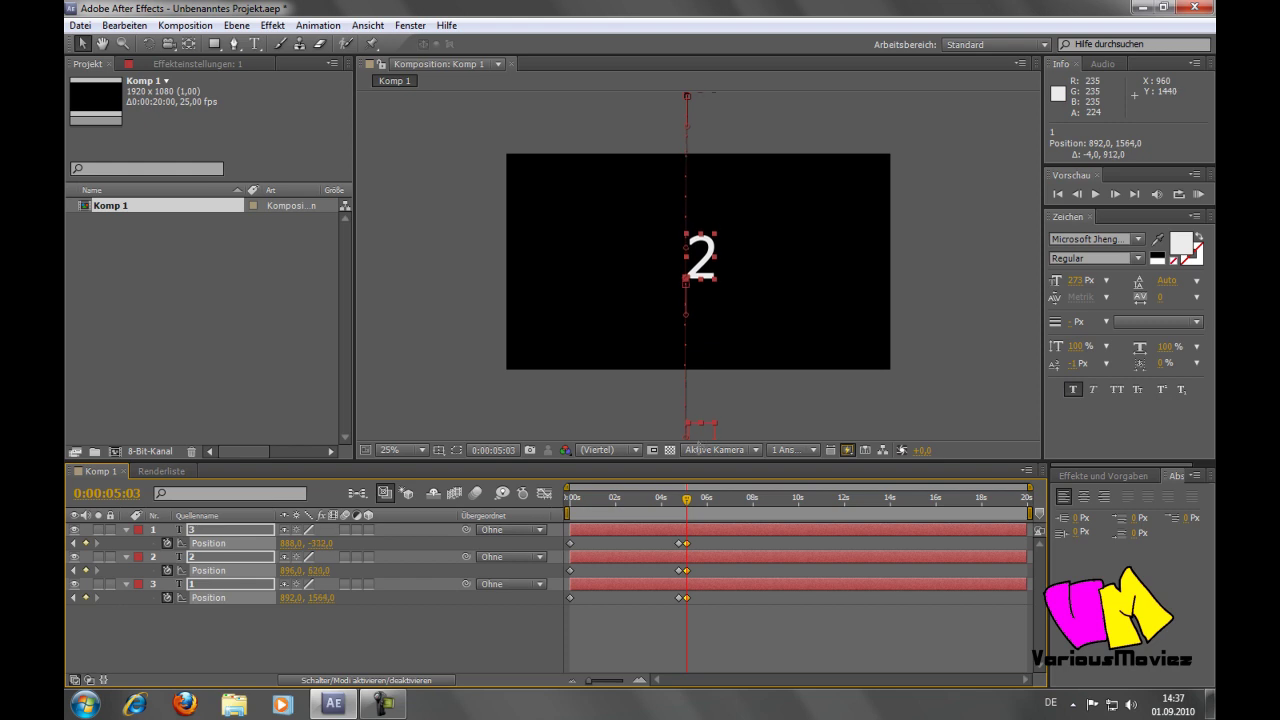
{"action": "left_click_drag", "start_coordinate": [700, 430], "coordinate": [699, 452]}
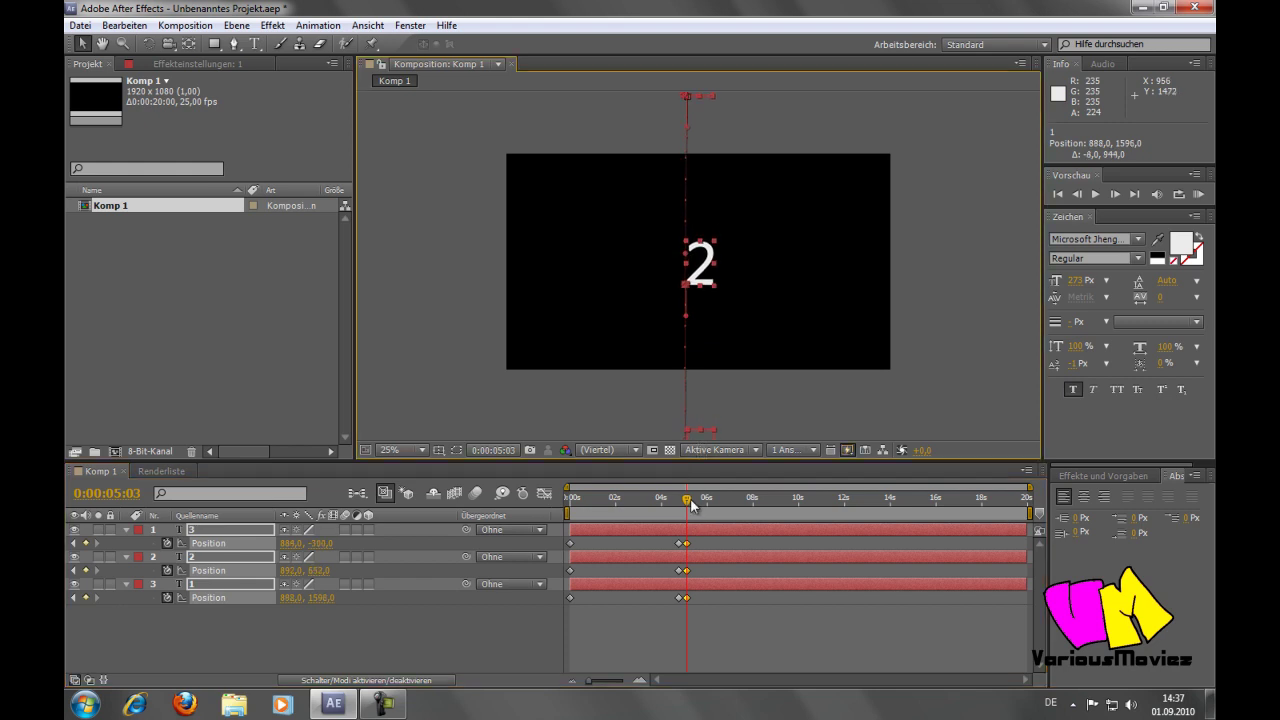
{"action": "left_click_drag", "start_coordinate": [692, 505], "coordinate": [783, 500]}
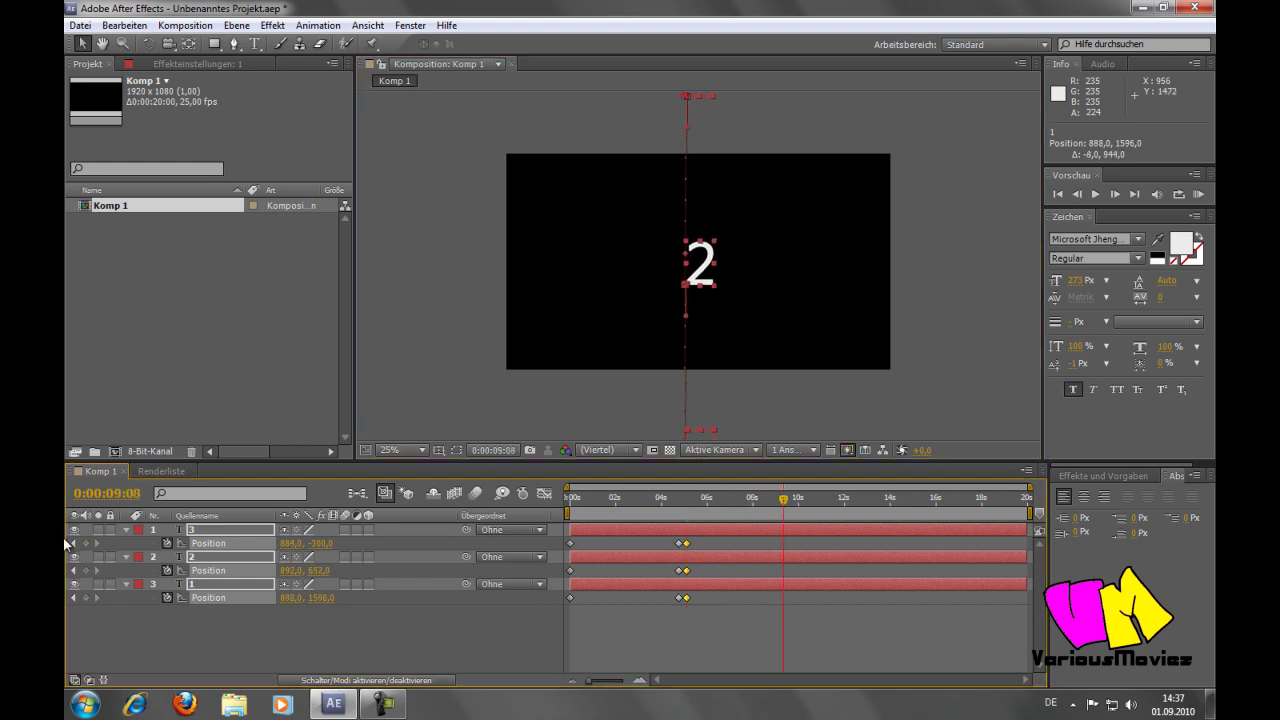
{"action": "left_click", "coordinate": [88, 543]}
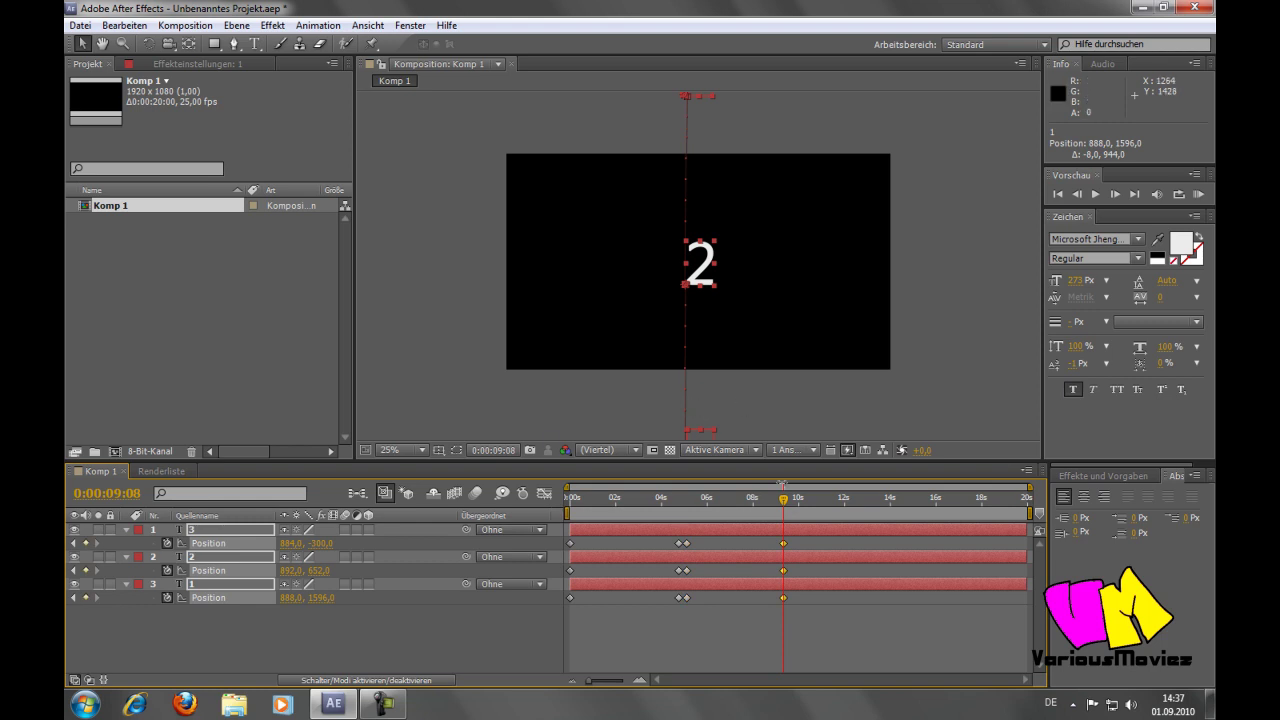
{"action": "left_click_drag", "start_coordinate": [787, 507], "coordinate": [795, 500]}
{"action": "left_click_drag", "start_coordinate": [700, 272], "coordinate": [703, 460]}
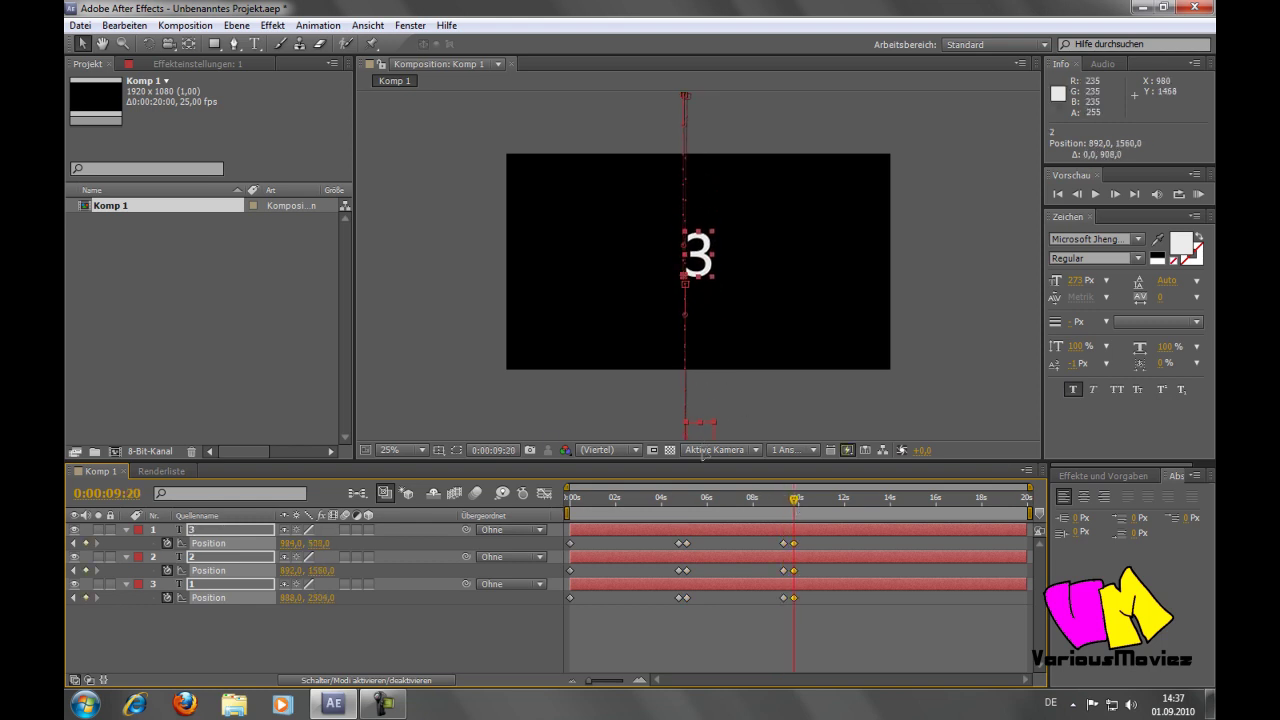
{"action": "mouse_move", "coordinate": [797, 500]}
{"action": "left_mouse_down"}
{"action": "mouse_move", "coordinate": [847, 509]}
{"action": "mouse_move", "coordinate": [567, 507]}
{"action": "left_mouse_up"}
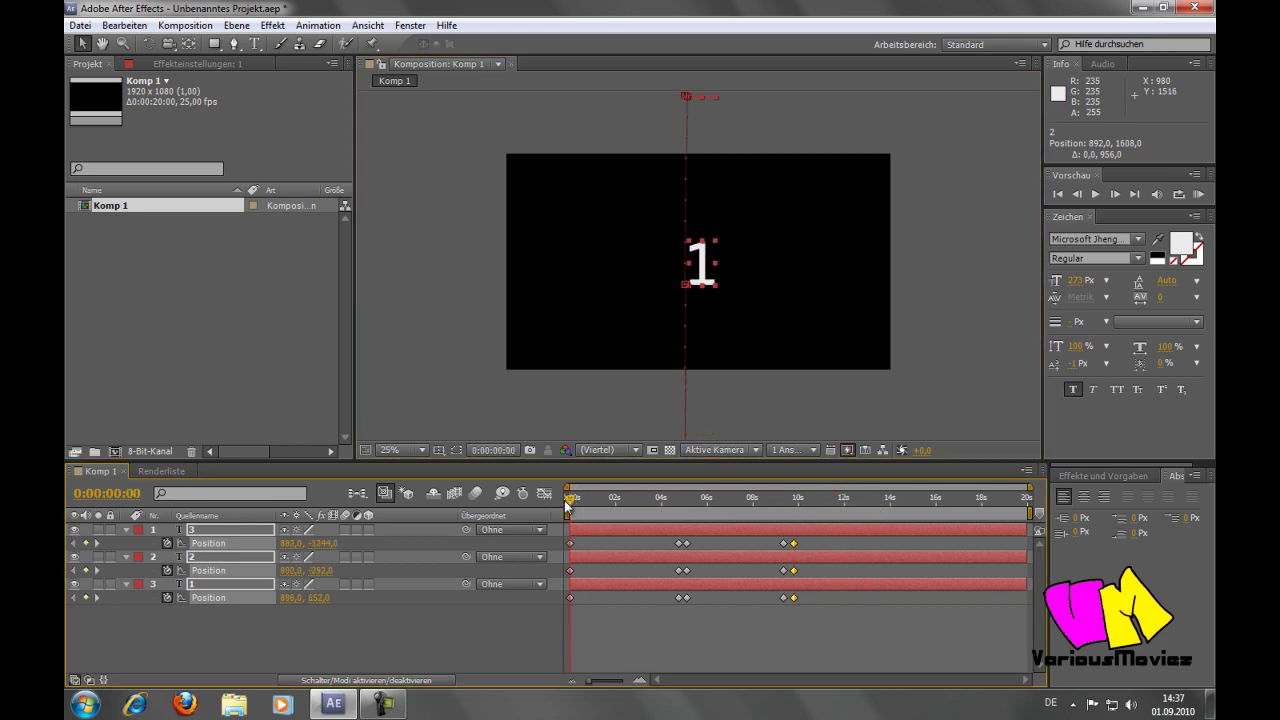
Play back the countdown, collapse layers 1–3 and return to 0:00:00:00
{"action": "key", "text": "space"}
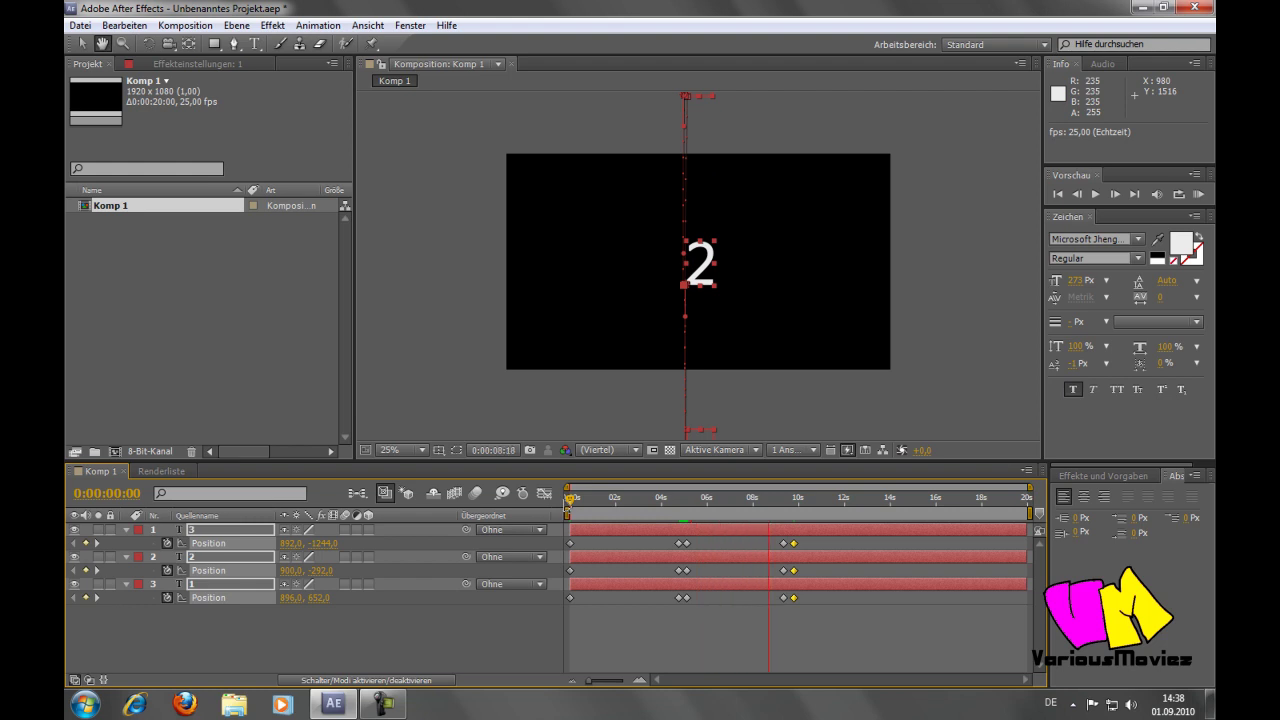
{"action": "key", "text": "space"}
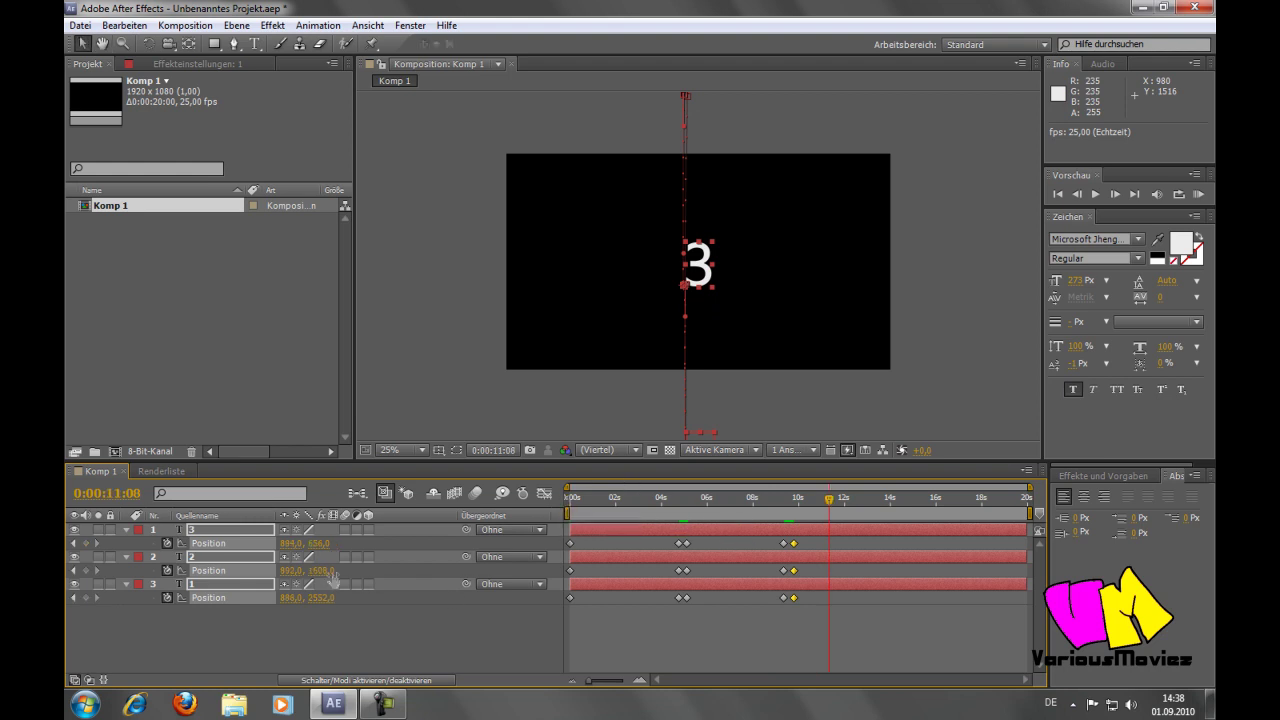
{"action": "left_click", "coordinate": [208, 535], "text": "shift"}
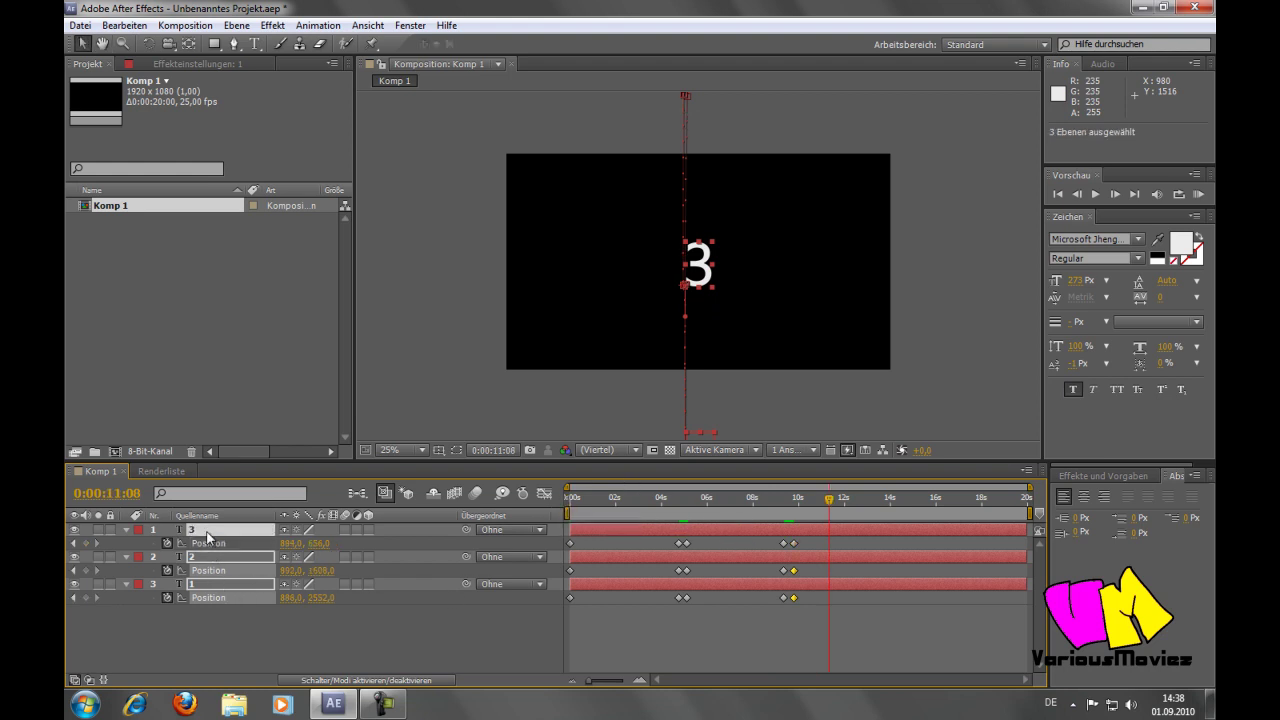
{"action": "left_click", "coordinate": [245, 623]}
{"action": "left_click", "coordinate": [127, 530]}
{"action": "left_click", "coordinate": [127, 543]}
{"action": "left_click", "coordinate": [129, 557]}
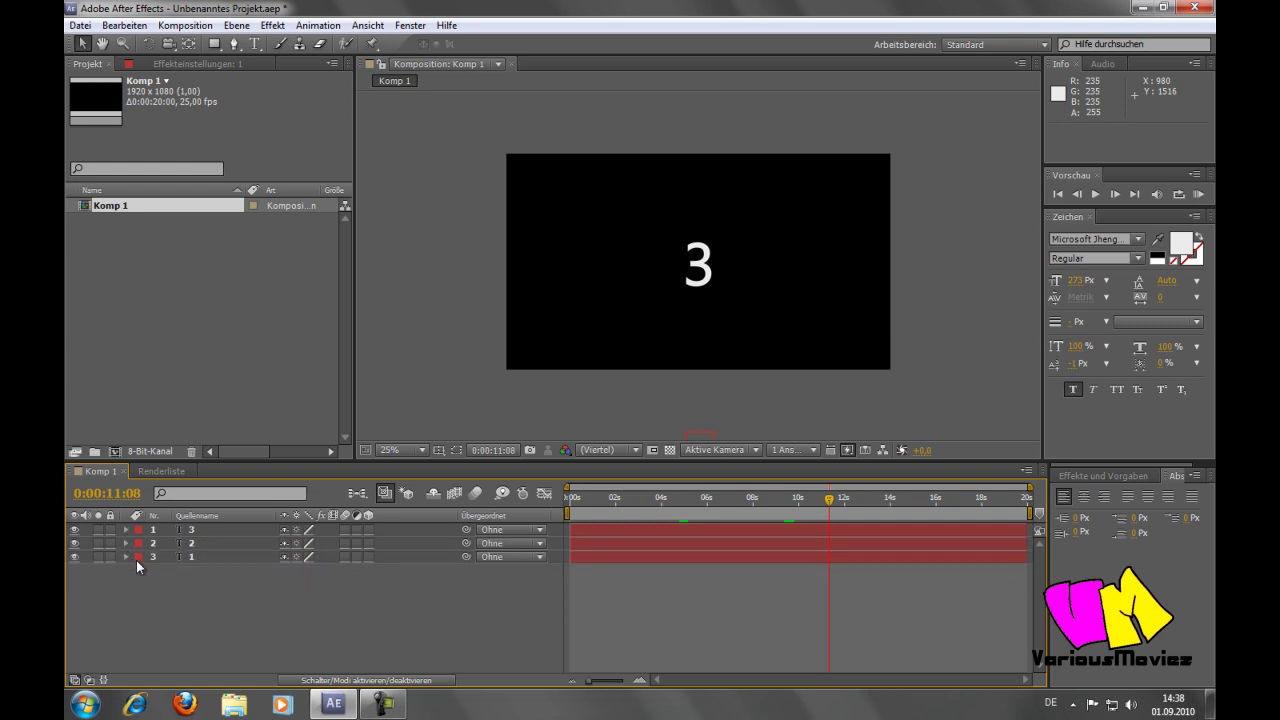
{"action": "left_click_drag", "start_coordinate": [829, 499], "coordinate": [542, 513]}
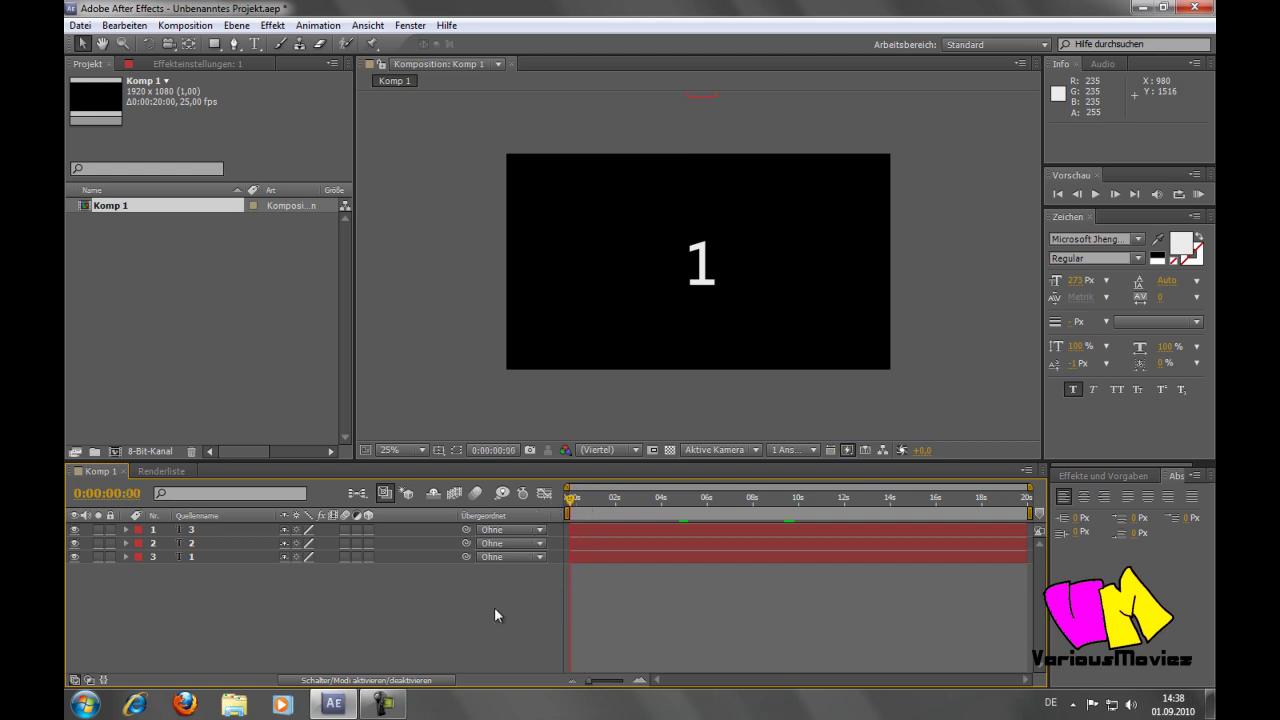
Add a two-node camera, Kamera 1, and dismiss the 2D-layer warning
{"action": "right_click", "coordinate": [245, 590]}
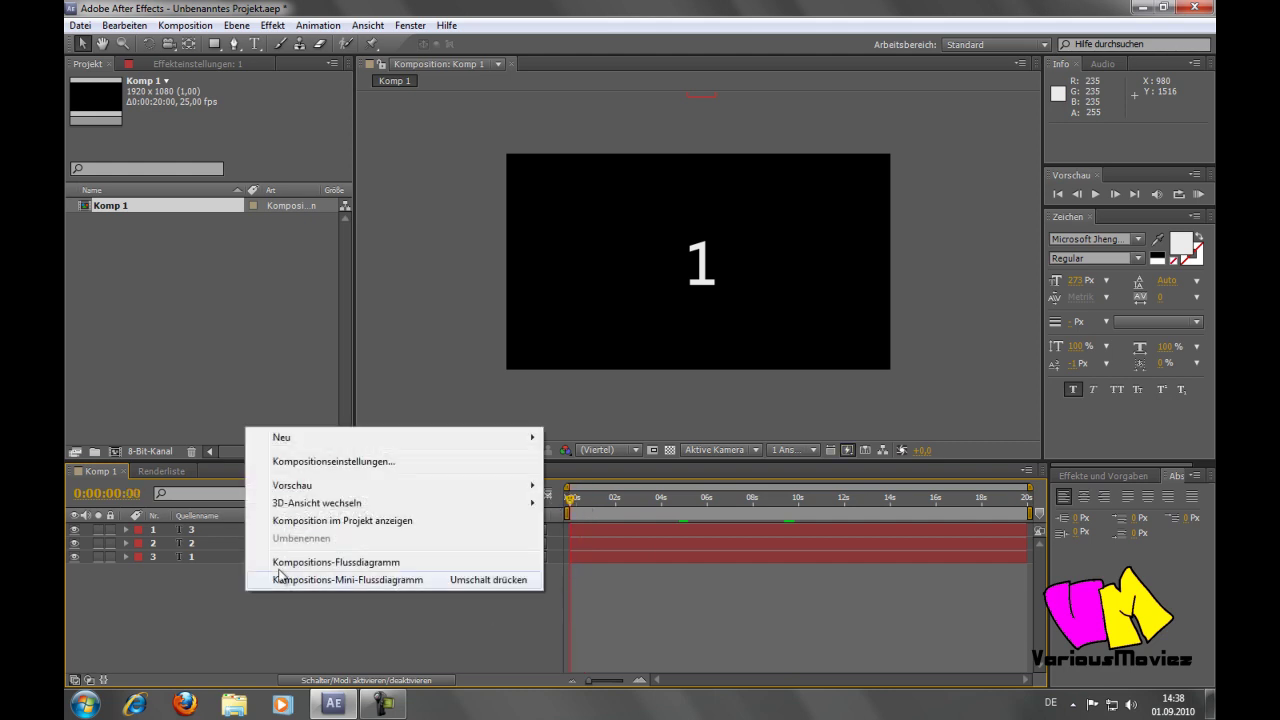
{"action": "mouse_move", "coordinate": [480, 439]}
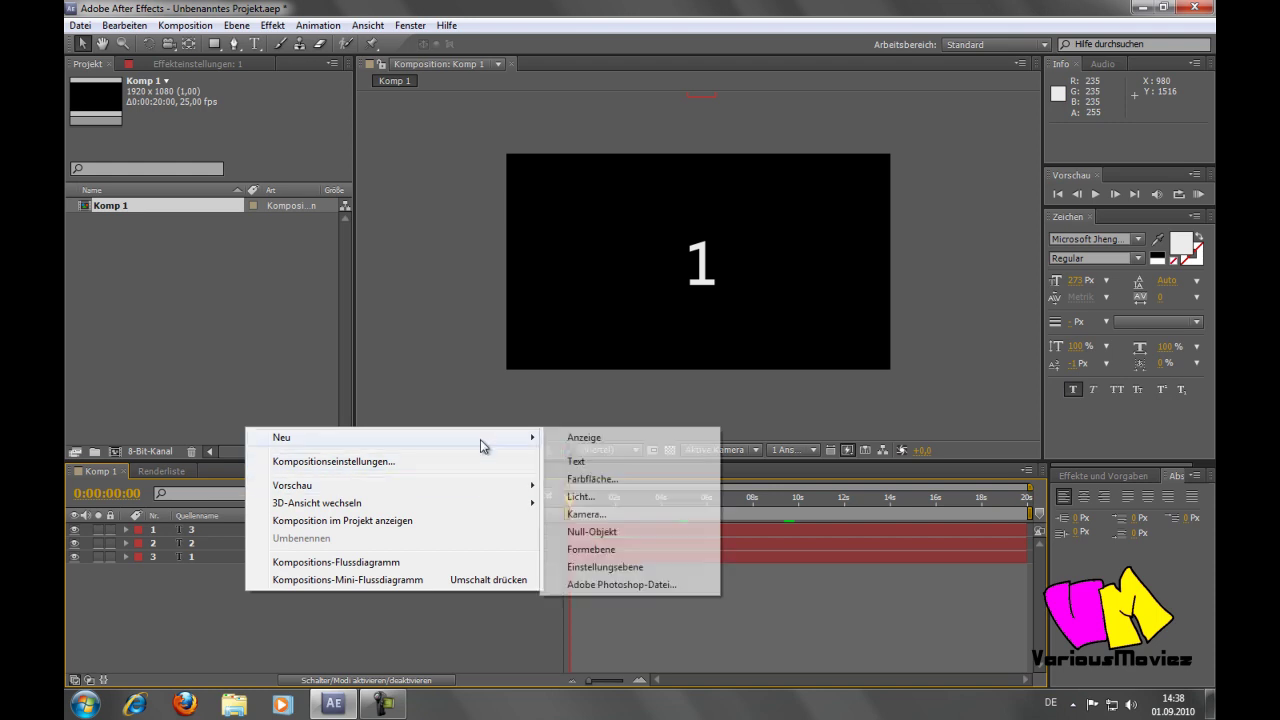
{"action": "left_click", "coordinate": [612, 515]}
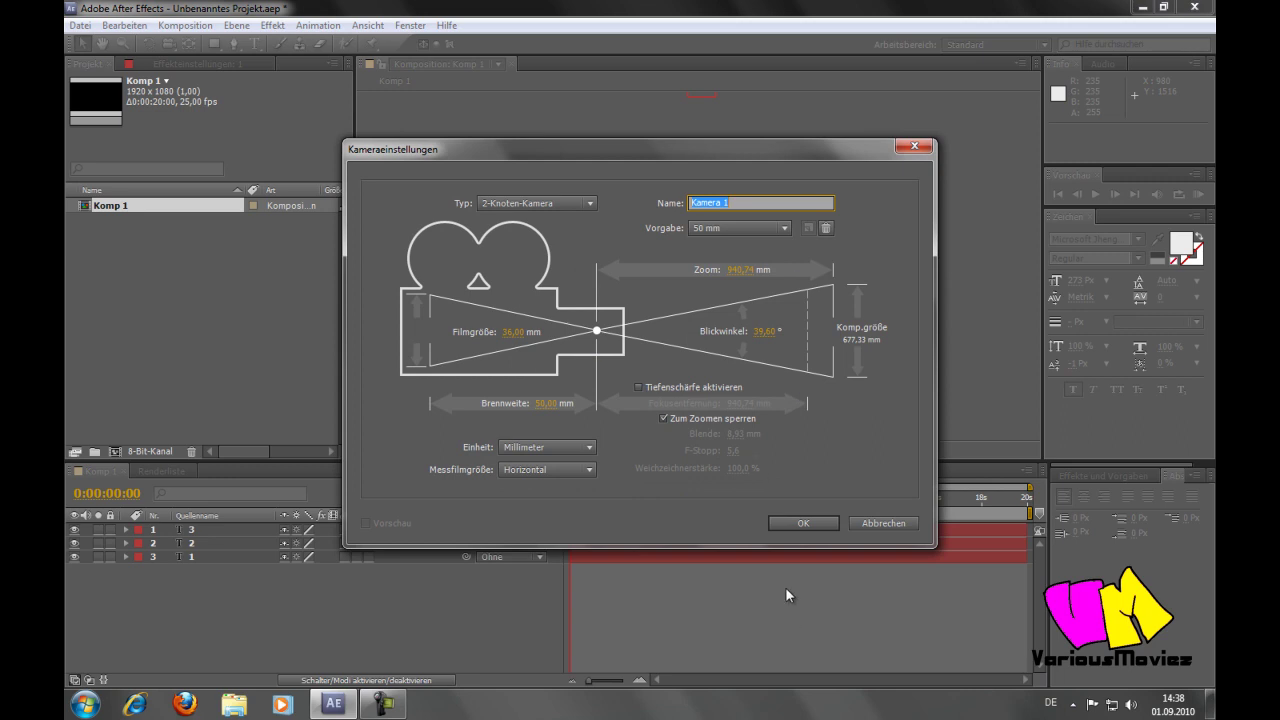
{"action": "left_click", "coordinate": [785, 521]}
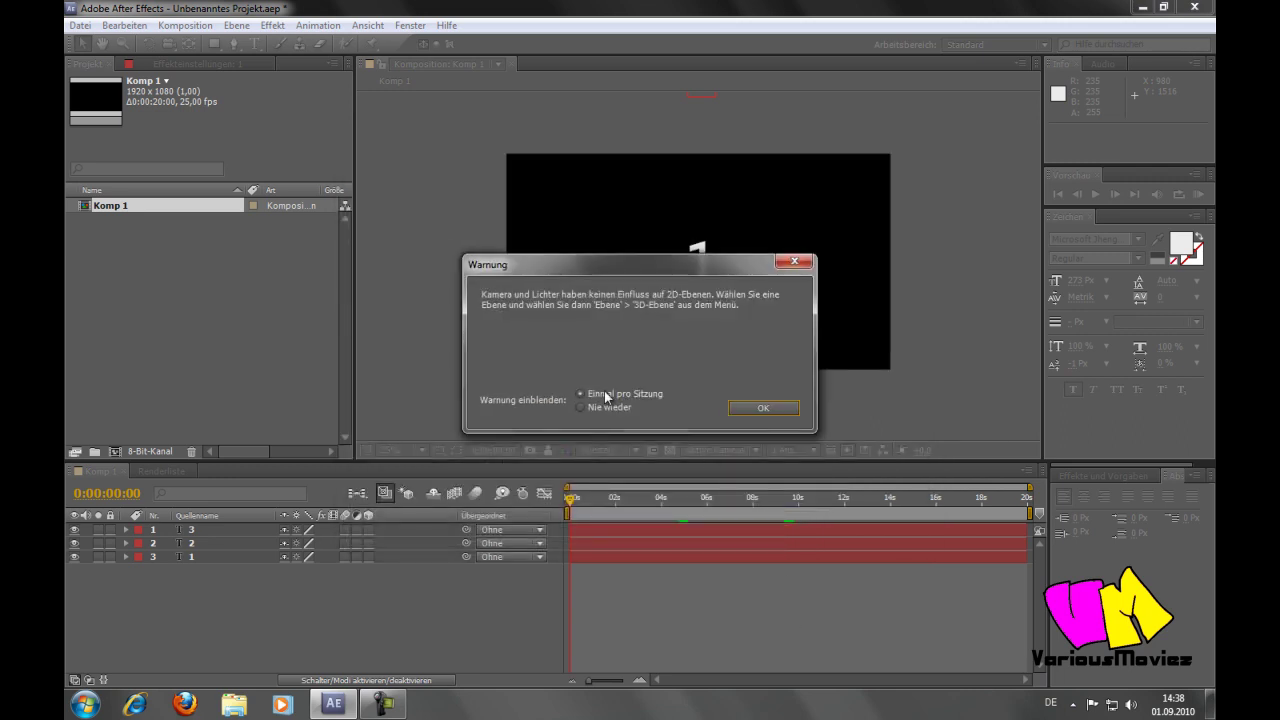
{"action": "left_click", "coordinate": [772, 407]}
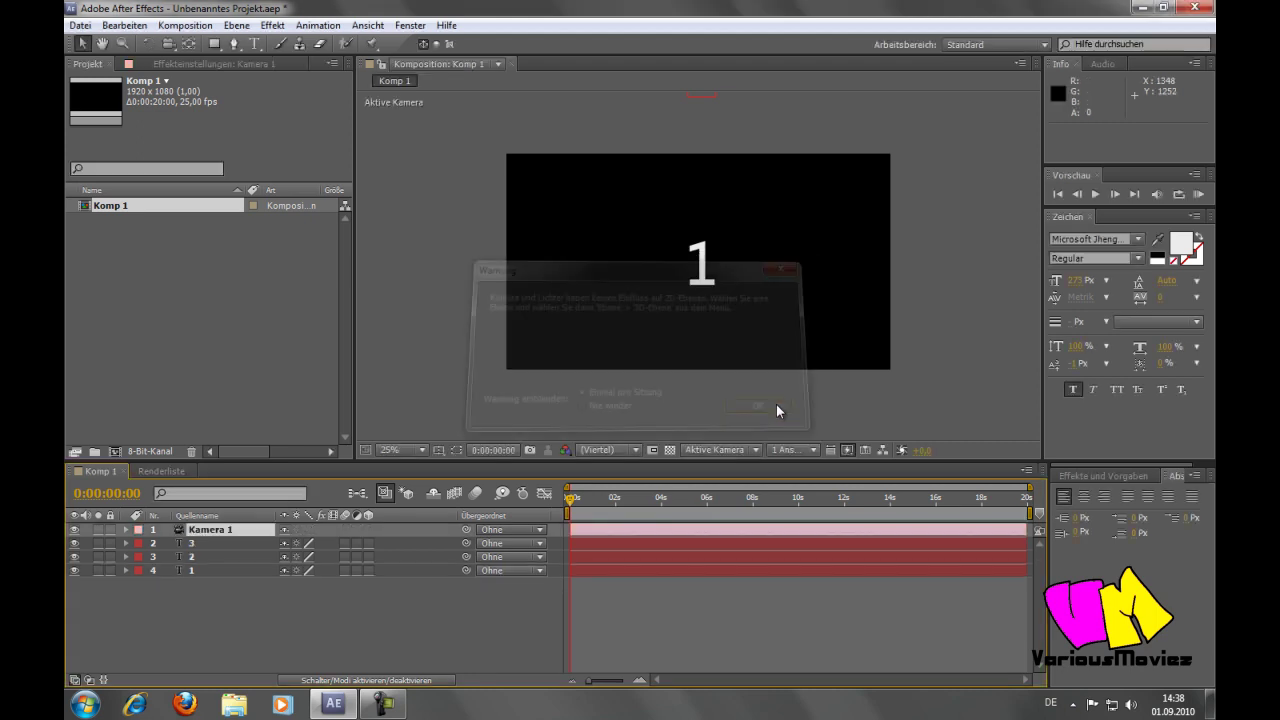
Turn the 1, 2 and 3 text layers into 3D layers
{"action": "left_click", "coordinate": [368, 570]}
{"action": "left_click_drag", "start_coordinate": [368, 543], "coordinate": [368, 558]}
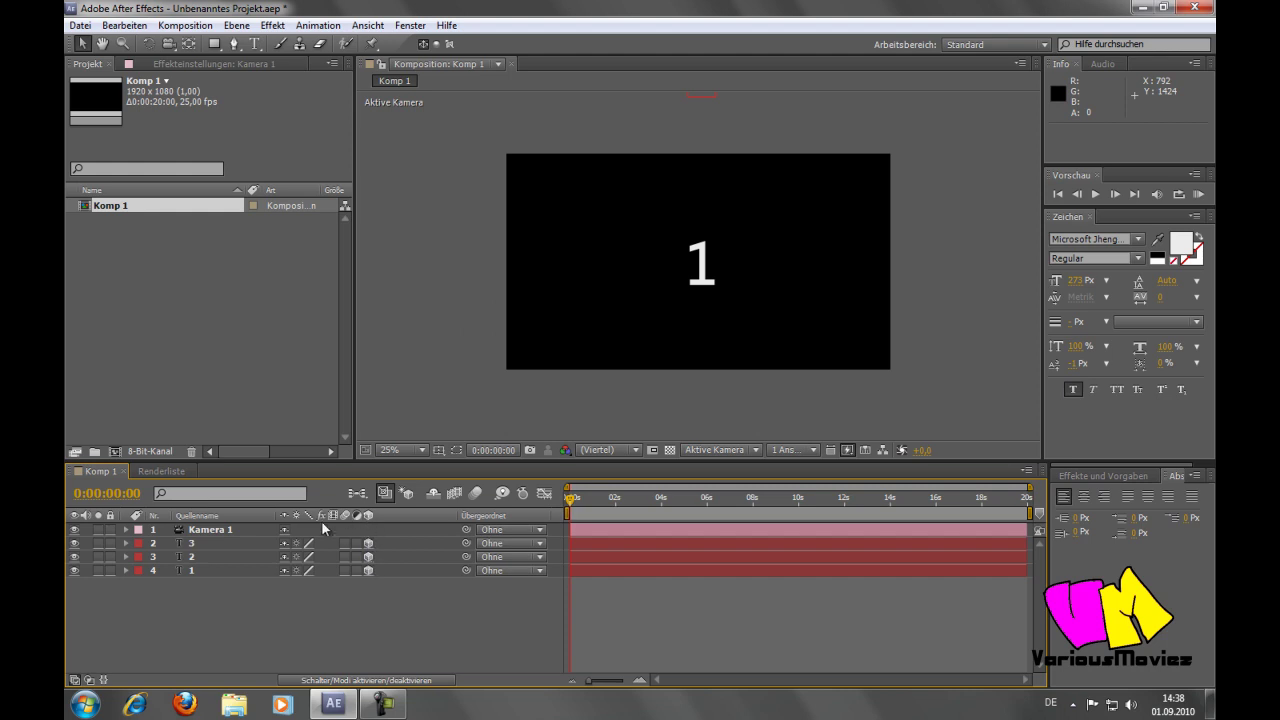
{"action": "left_click", "coordinate": [385, 682]}
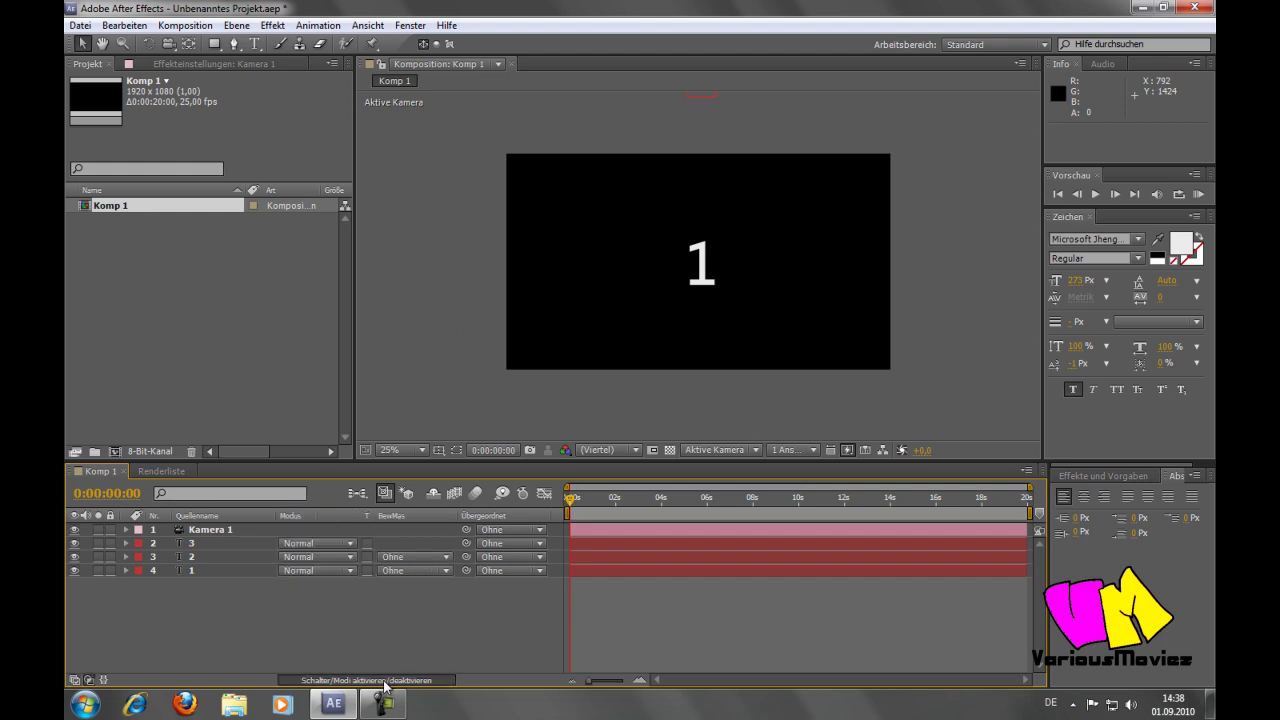
{"action": "left_click", "coordinate": [385, 682]}
{"action": "left_click", "coordinate": [385, 682]}
{"action": "left_click", "coordinate": [385, 682]}
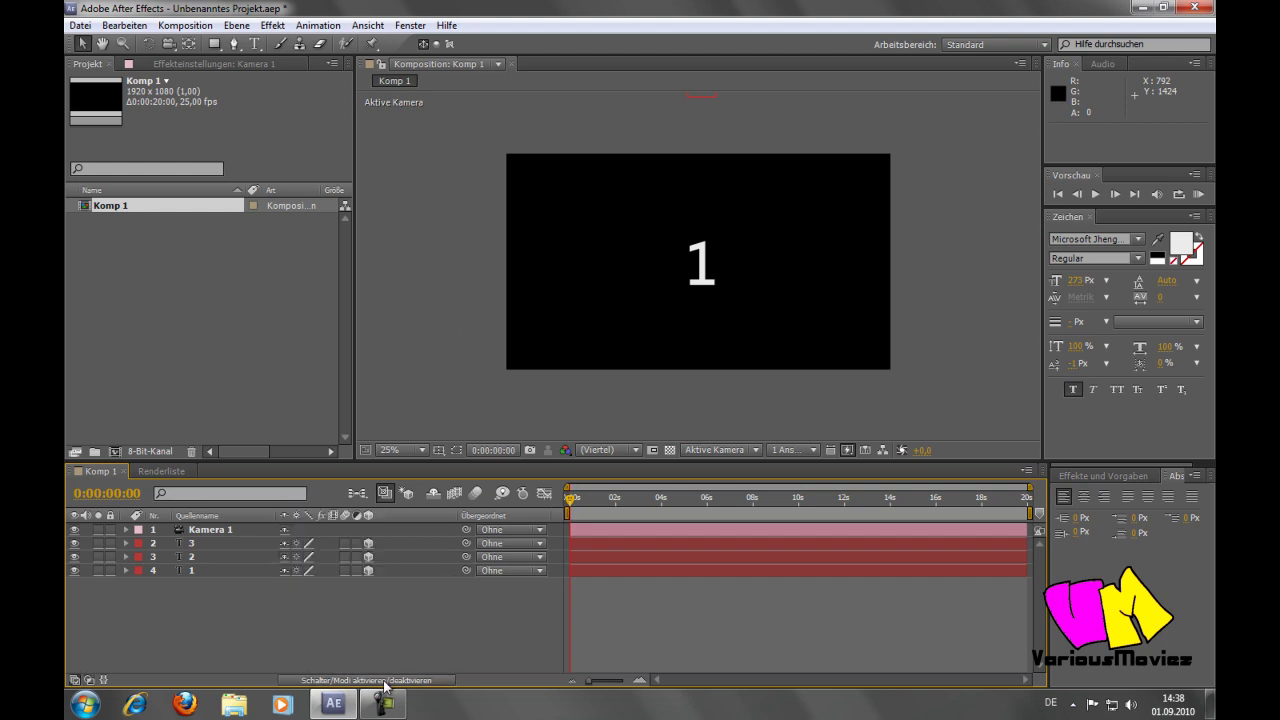
Orbit Kamera 1 slightly around the 1 at the first frame and expand its properties
{"action": "left_click", "coordinate": [212, 530]}
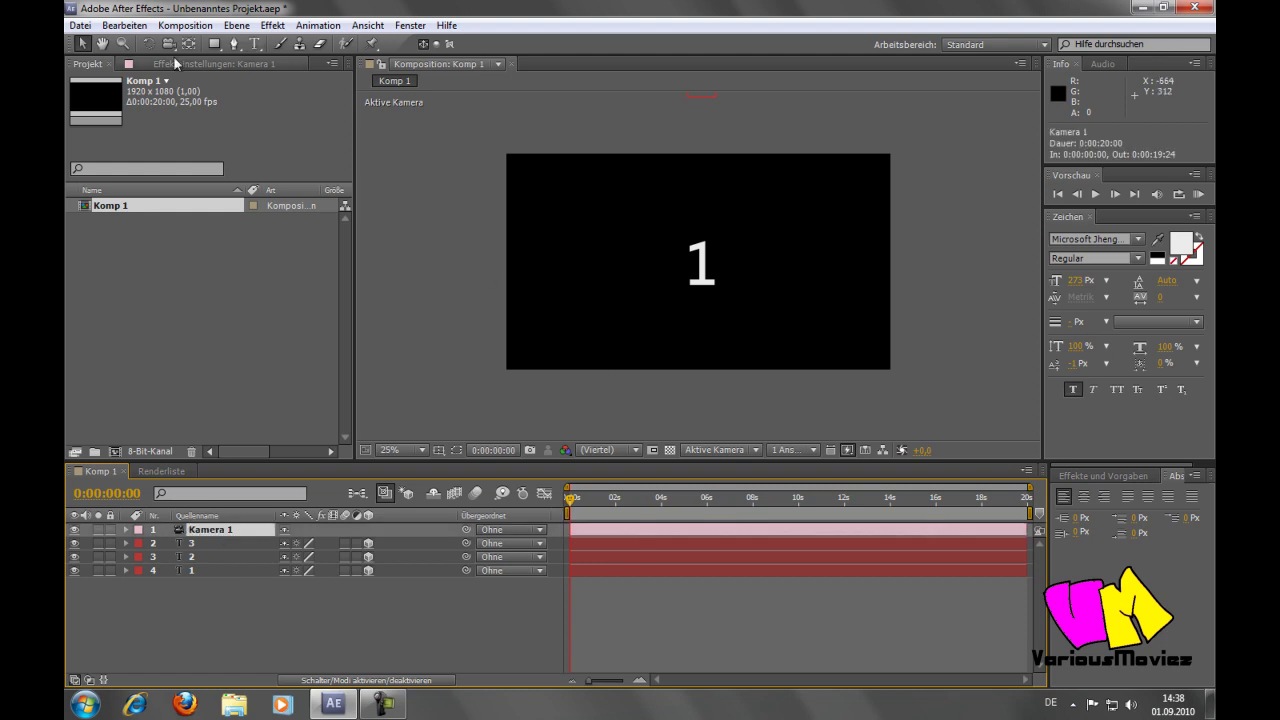
{"action": "left_click", "coordinate": [168, 44]}
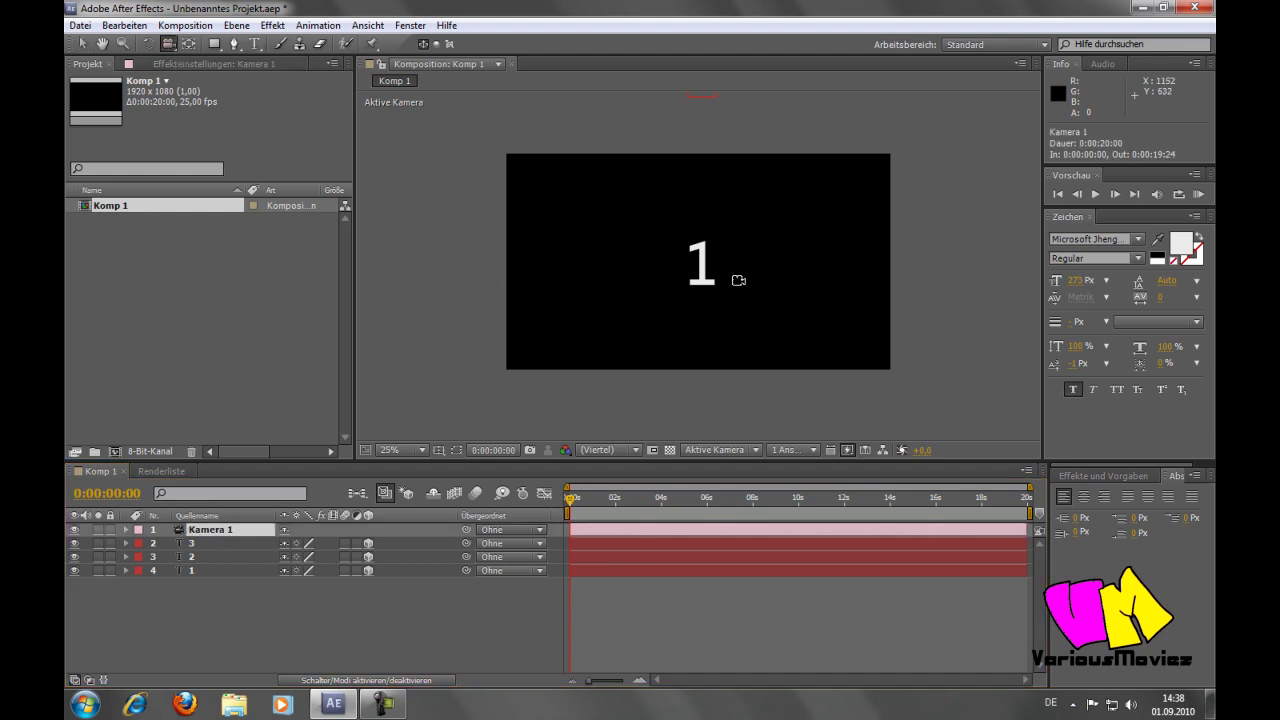
{"action": "left_click_drag", "start_coordinate": [714, 271], "coordinate": [694, 271]}
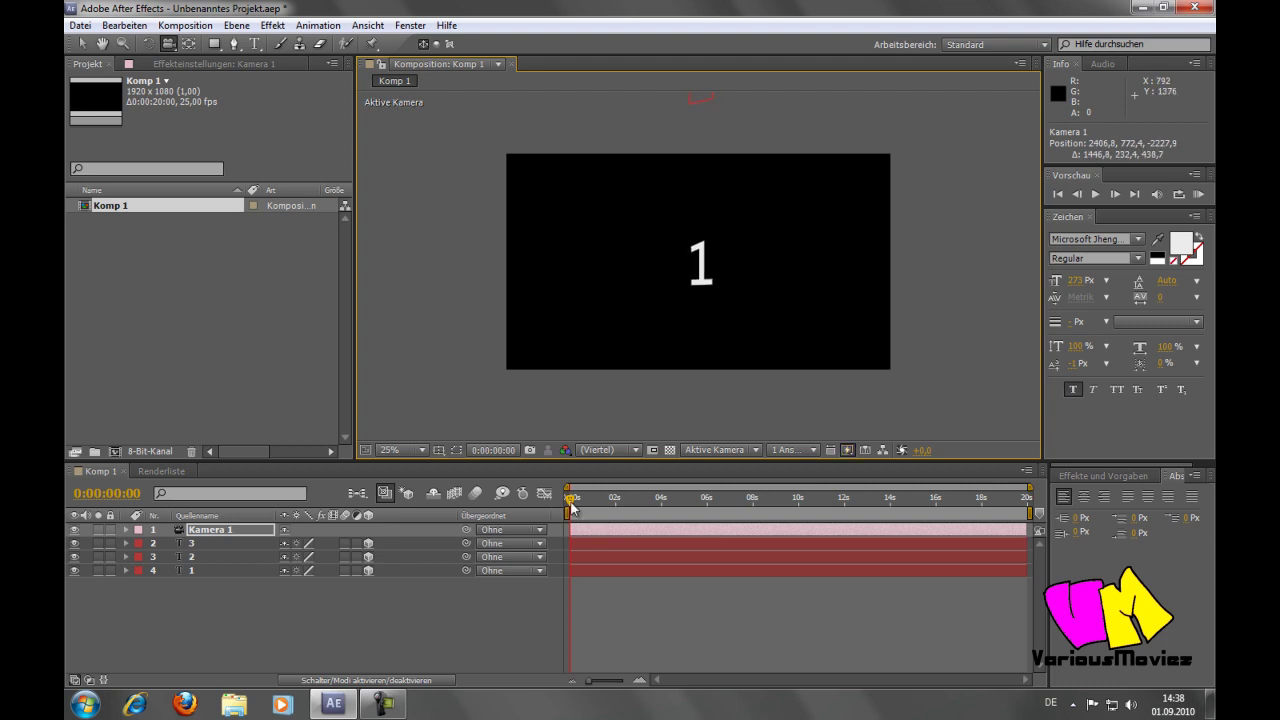
{"action": "left_click_drag", "start_coordinate": [572, 507], "coordinate": [570, 505]}
{"action": "left_click", "coordinate": [551, 508]}
{"action": "left_click", "coordinate": [126, 530]}
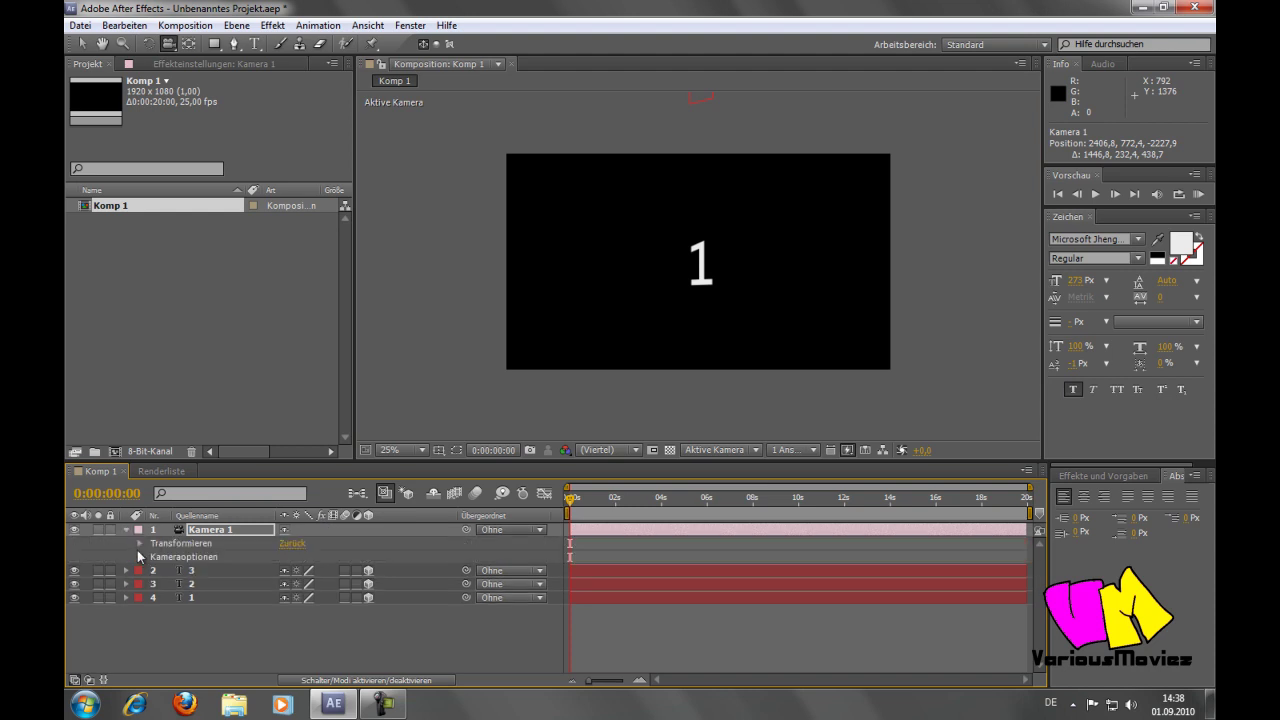
Start keyframes for Kamera 1's Zielpunkt, Position and Ausrichtung at 0 s
{"action": "left_click", "coordinate": [140, 543]}
{"action": "left_click", "coordinate": [167, 584]}
{"action": "left_click", "coordinate": [167, 570]}
{"action": "left_click", "coordinate": [167, 556]}
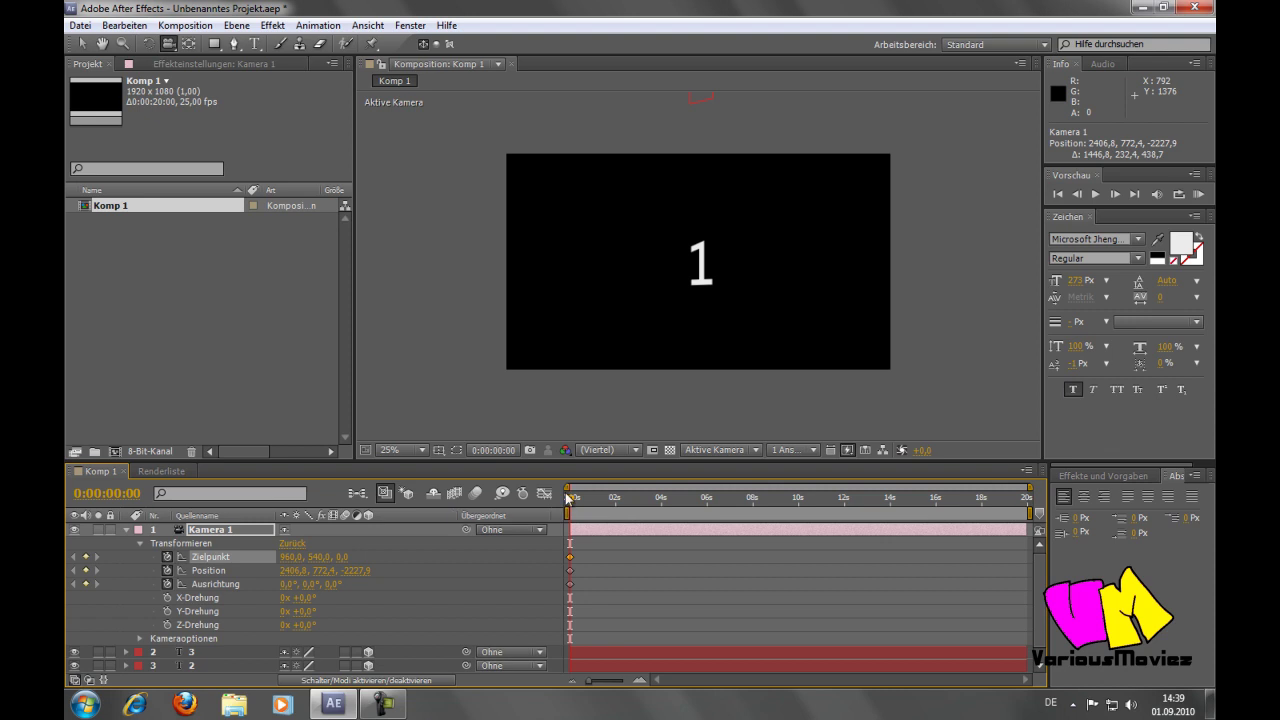
Orbit the camera to new keyframes at 1:15, 4:15, 7:10 and 10:03
{"action": "left_click_drag", "start_coordinate": [568, 505], "coordinate": [607, 500]}
{"action": "left_click_drag", "start_coordinate": [680, 292], "coordinate": [700, 284]}
{"action": "left_click_drag", "start_coordinate": [607, 498], "coordinate": [675, 505]}
{"action": "left_click_drag", "start_coordinate": [714, 309], "coordinate": [688, 334]}
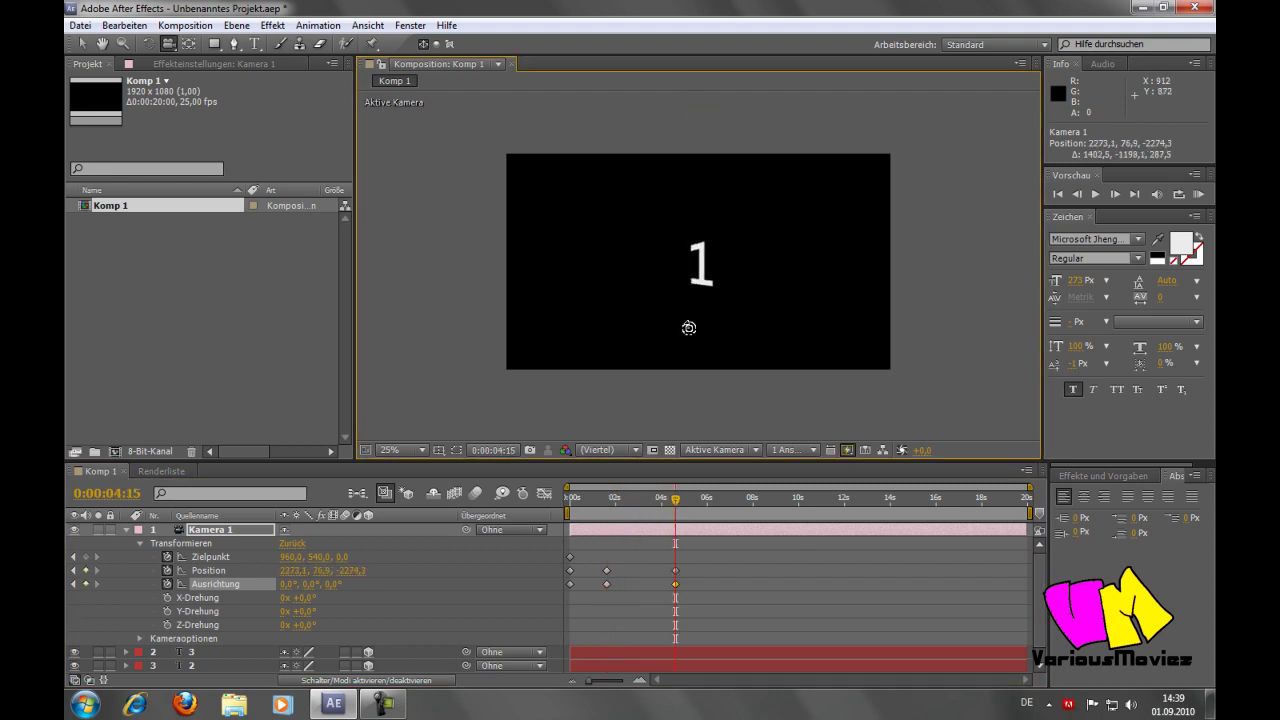
{"action": "left_click_drag", "start_coordinate": [675, 498], "coordinate": [739, 498]}
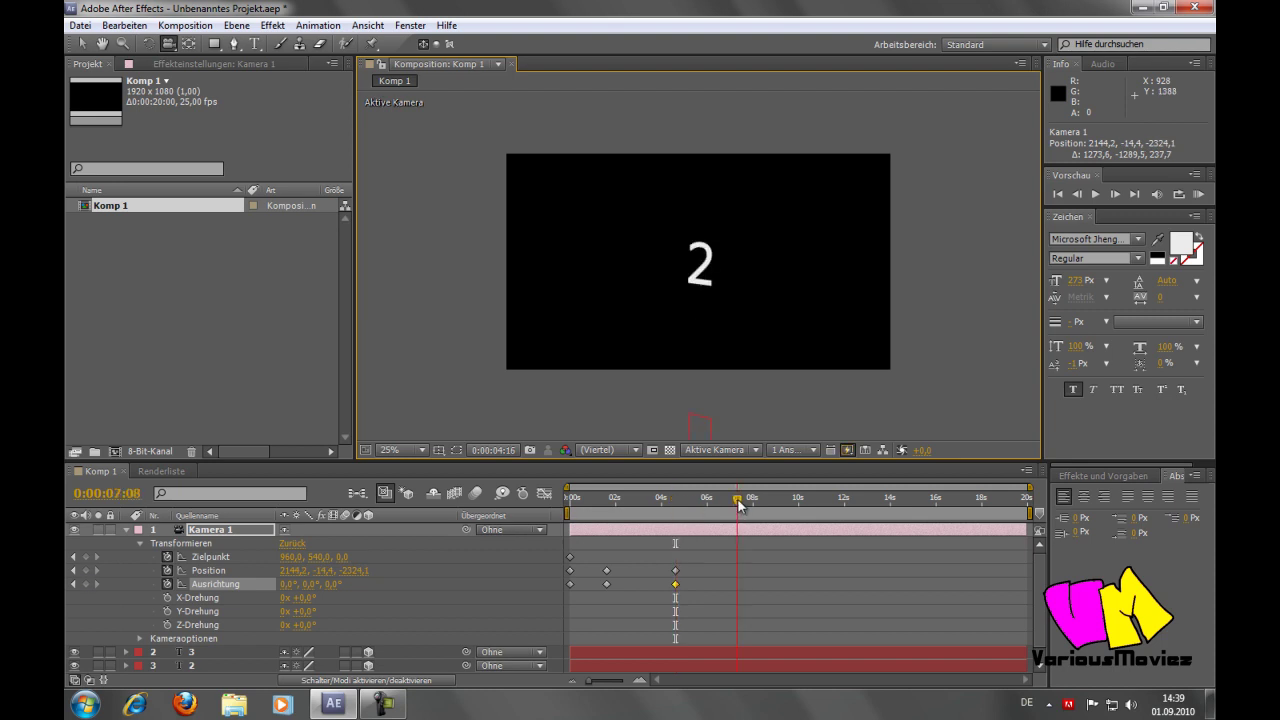
{"action": "left_click_drag", "start_coordinate": [677, 289], "coordinate": [707, 306]}
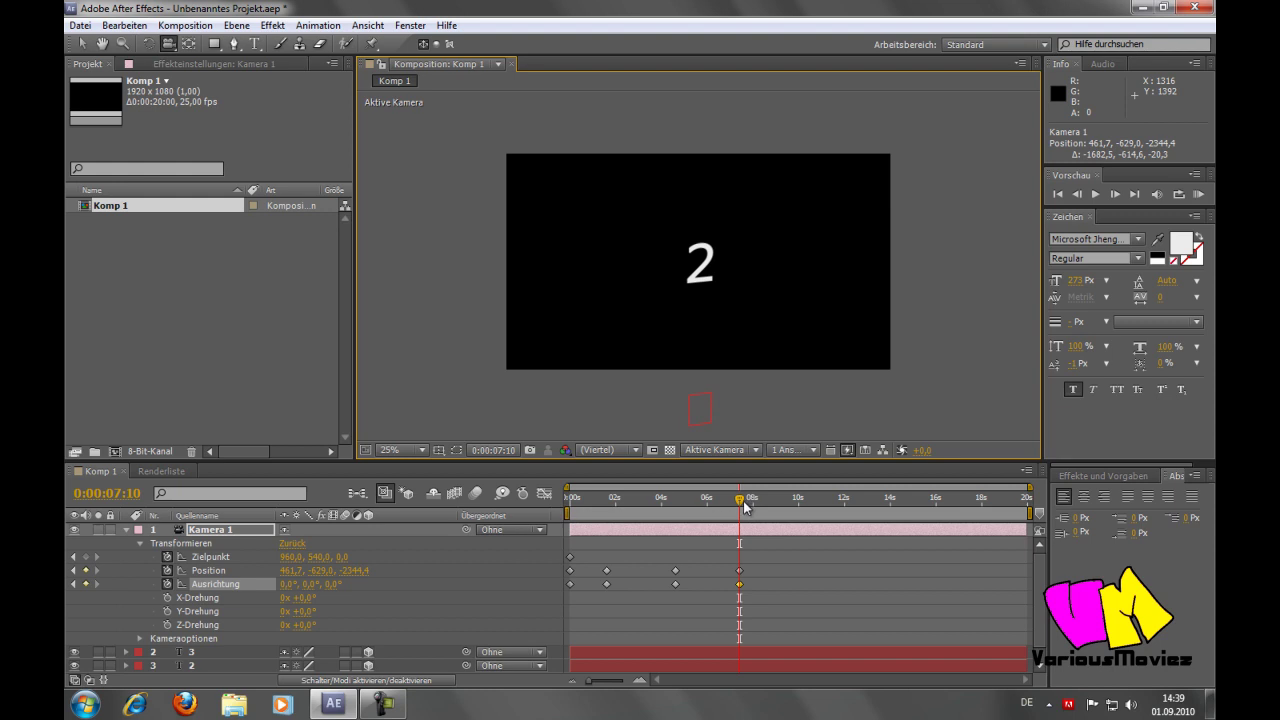
{"action": "left_click_drag", "start_coordinate": [740, 499], "coordinate": [800, 499]}
{"action": "left_click_drag", "start_coordinate": [714, 314], "coordinate": [706, 300]}
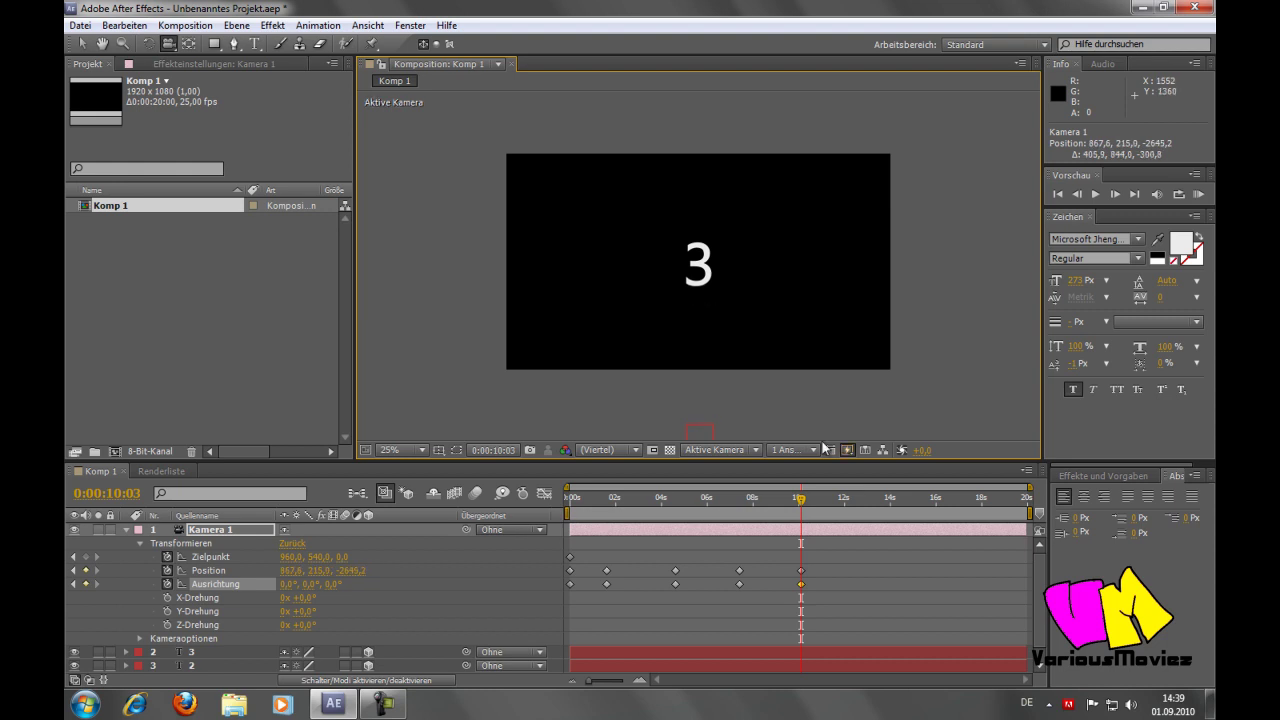
RAM-preview the camera move from the start, stopping at 0:00:11:06 on the 3
{"action": "mouse_move", "coordinate": [803, 503]}
{"action": "left_mouse_down"}
{"action": "mouse_move", "coordinate": [890, 500]}
{"action": "mouse_move", "coordinate": [561, 515]}
{"action": "left_mouse_up"}
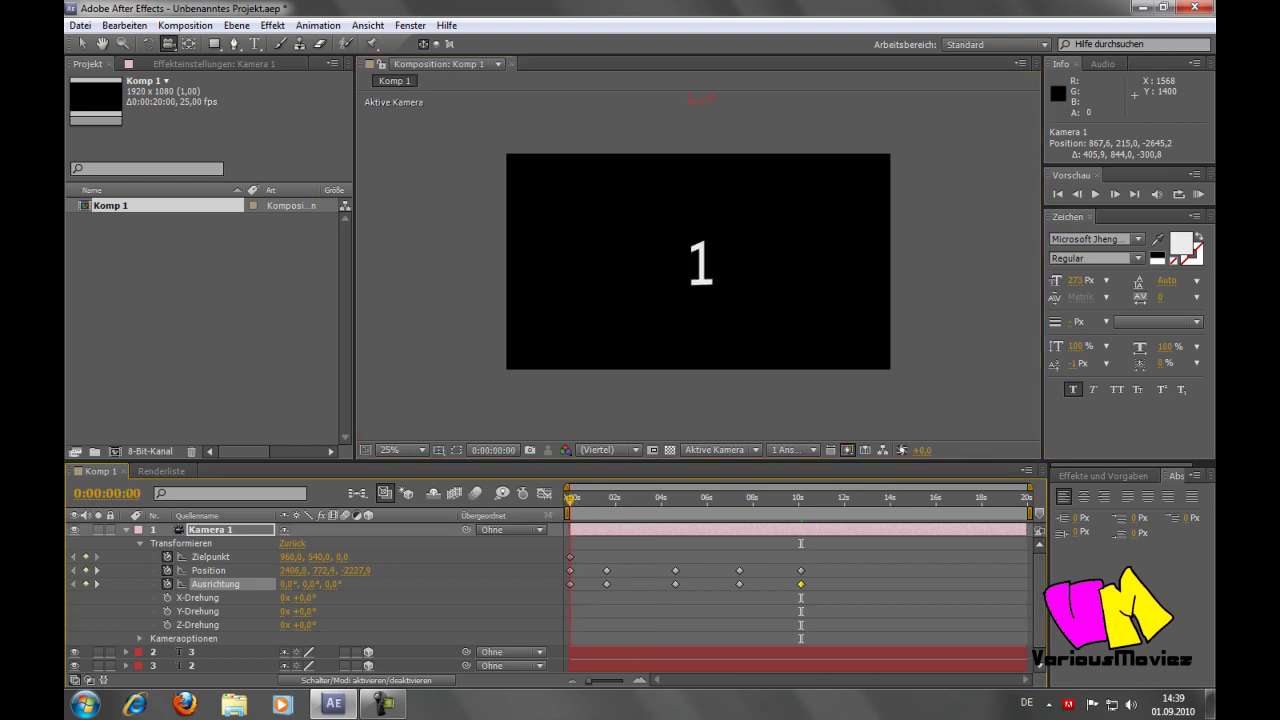
{"action": "key", "text": "h"}
{"action": "key", "text": "KP_0"}
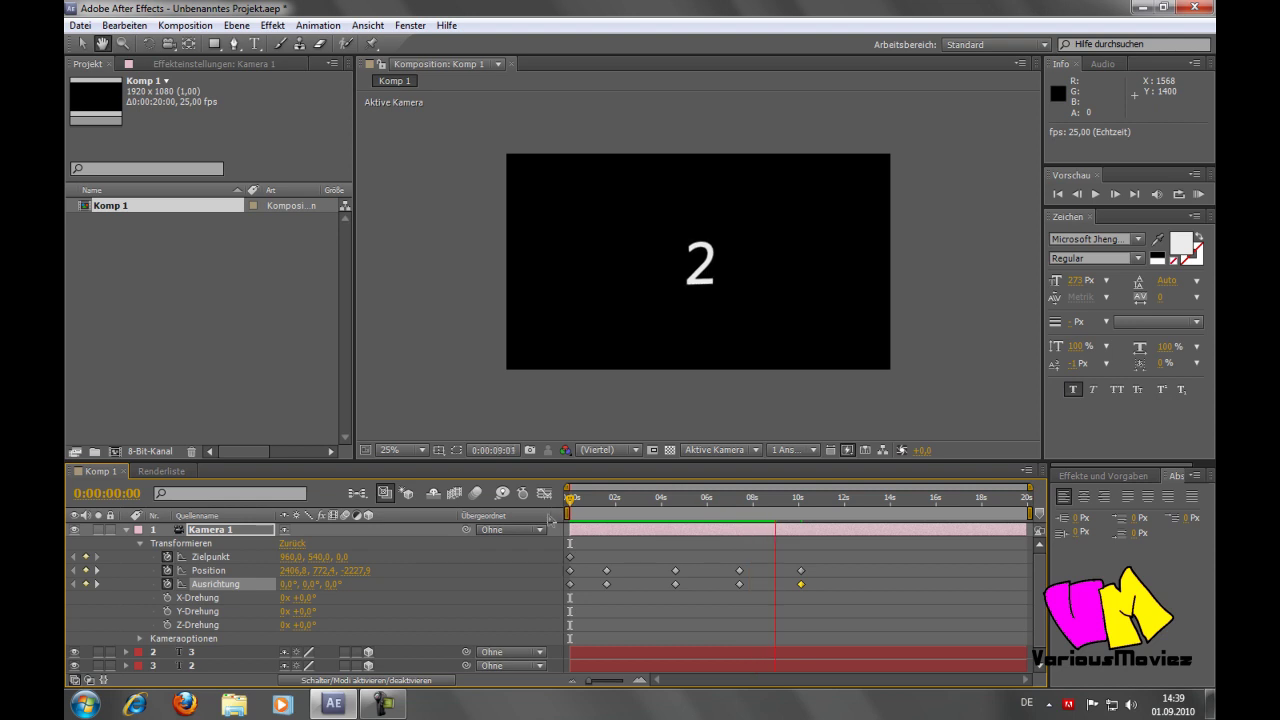
{"action": "left_click_drag", "start_coordinate": [806, 497], "coordinate": [826, 497]}
{"action": "key", "text": "c"}
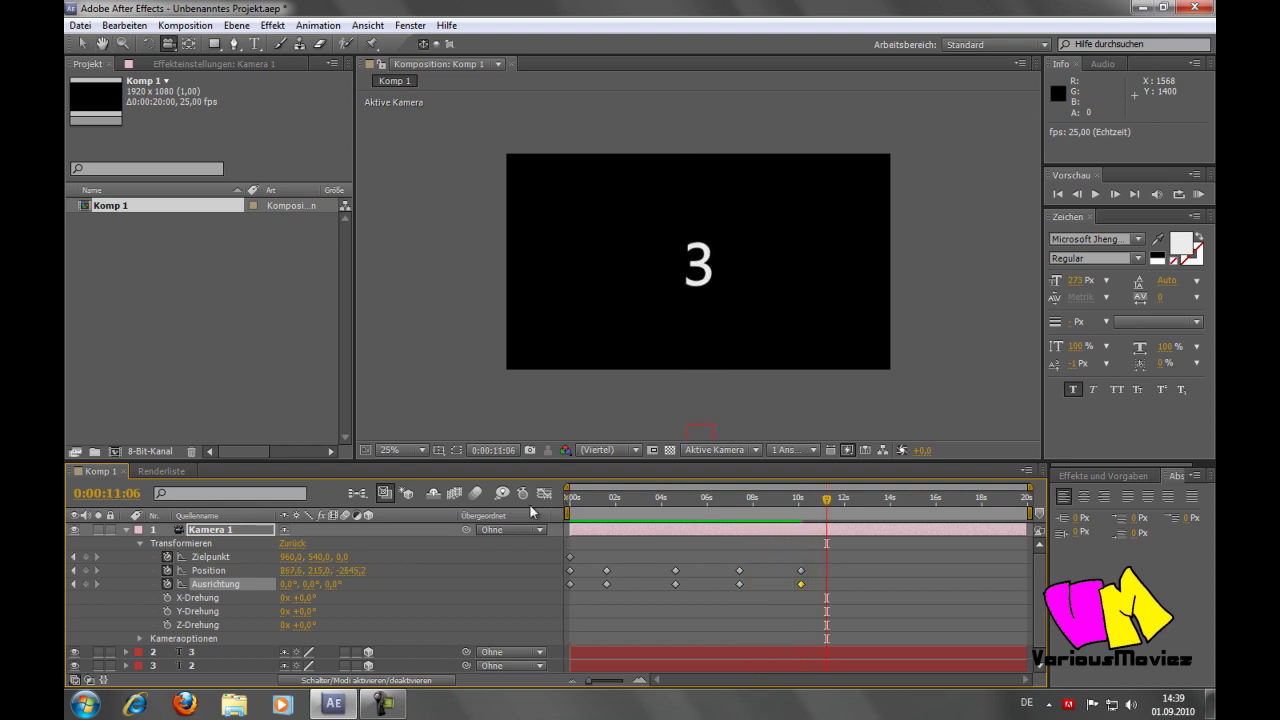
Add a full-comp 1920×1080 blue solid, Blaue Farbfläche 1, above all layers
{"action": "left_click", "coordinate": [128, 531]}
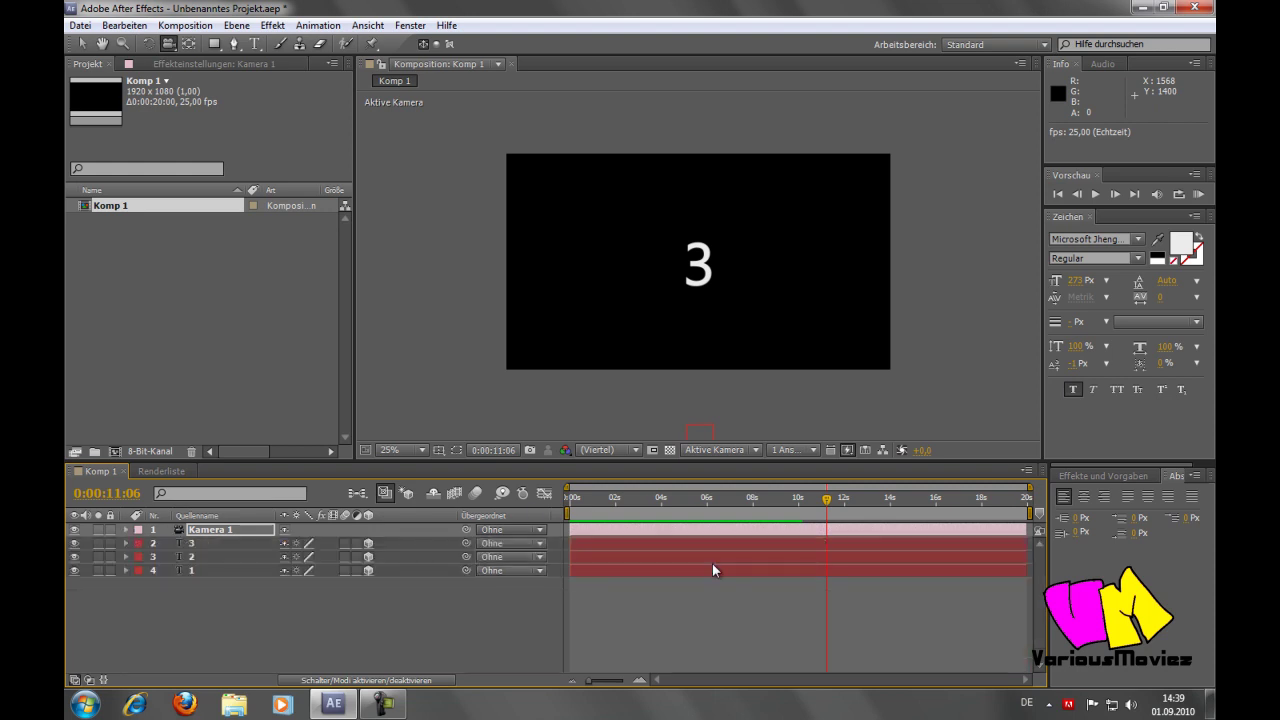
{"action": "right_click", "coordinate": [276, 619]}
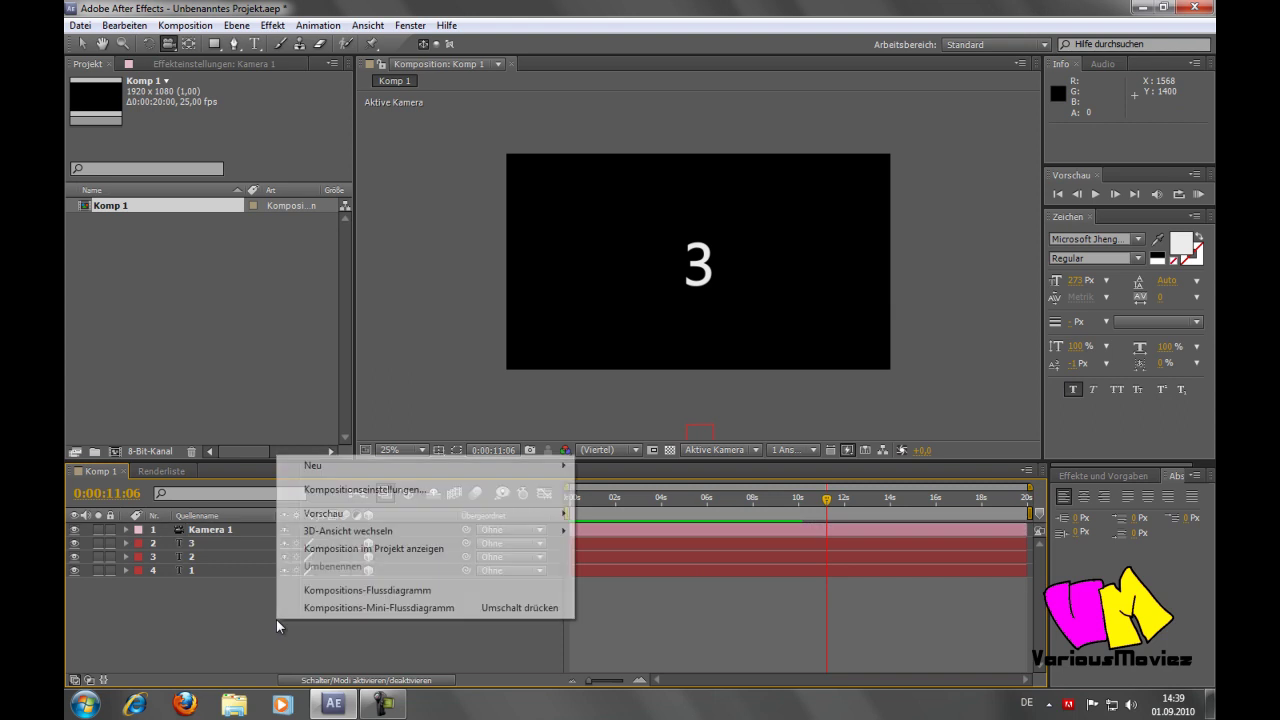
{"action": "mouse_move", "coordinate": [478, 470]}
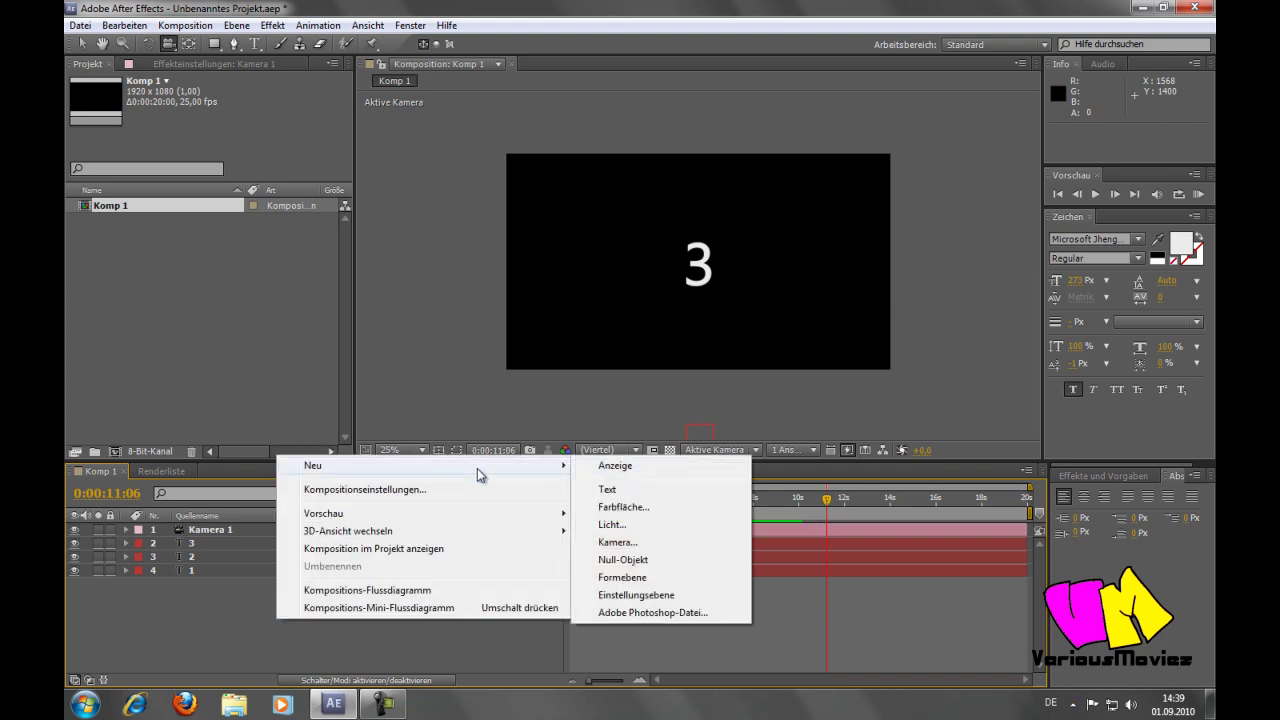
{"action": "left_click", "coordinate": [652, 508]}
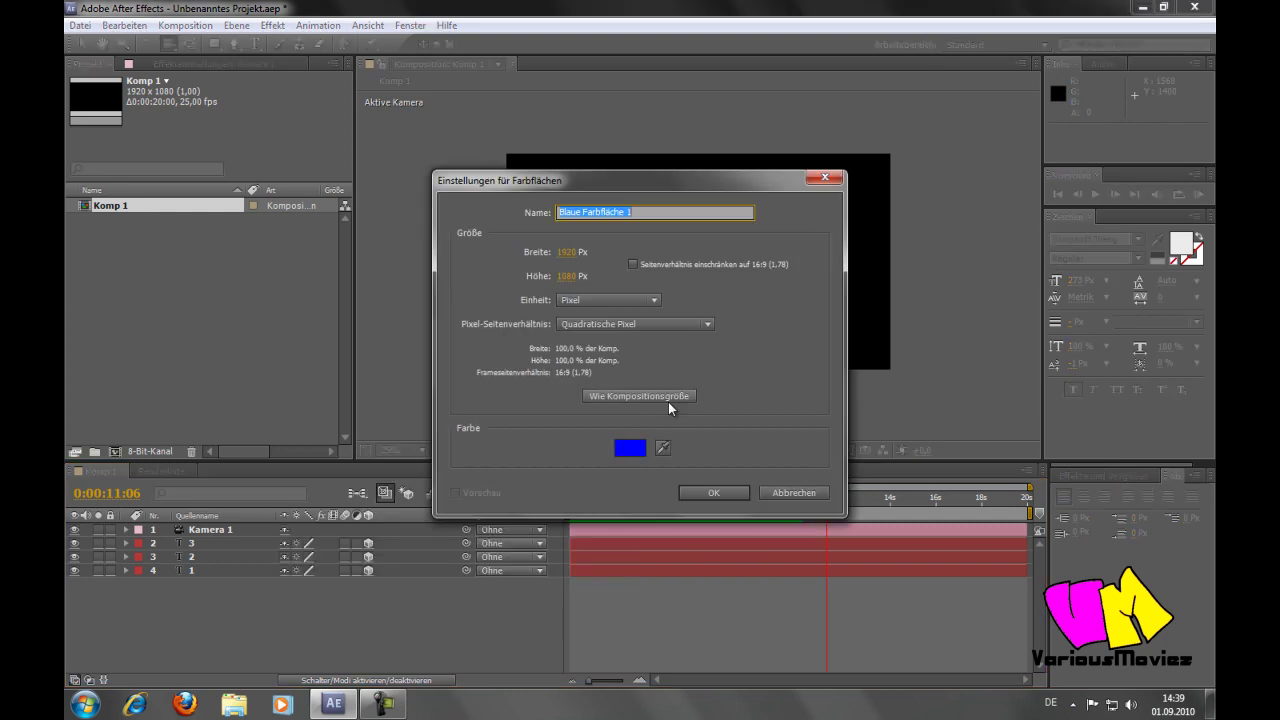
{"action": "left_click", "coordinate": [704, 492]}
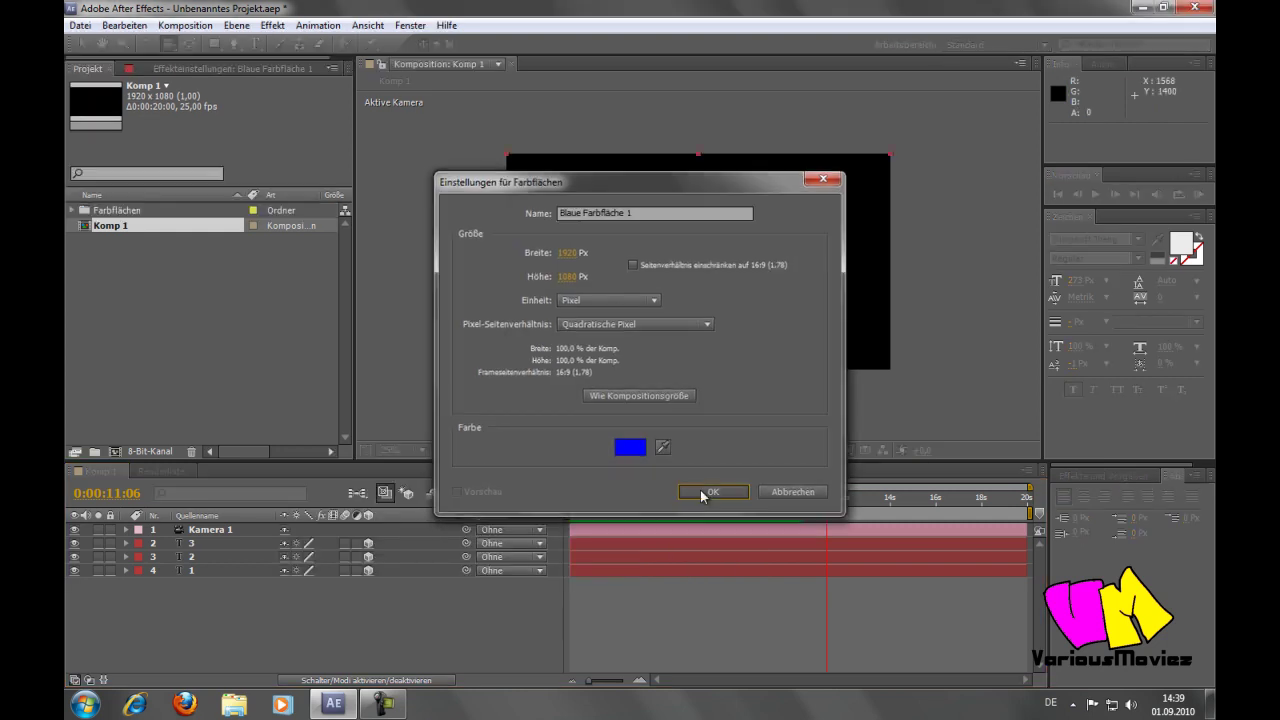
{"action": "left_click", "coordinate": [214, 45]}
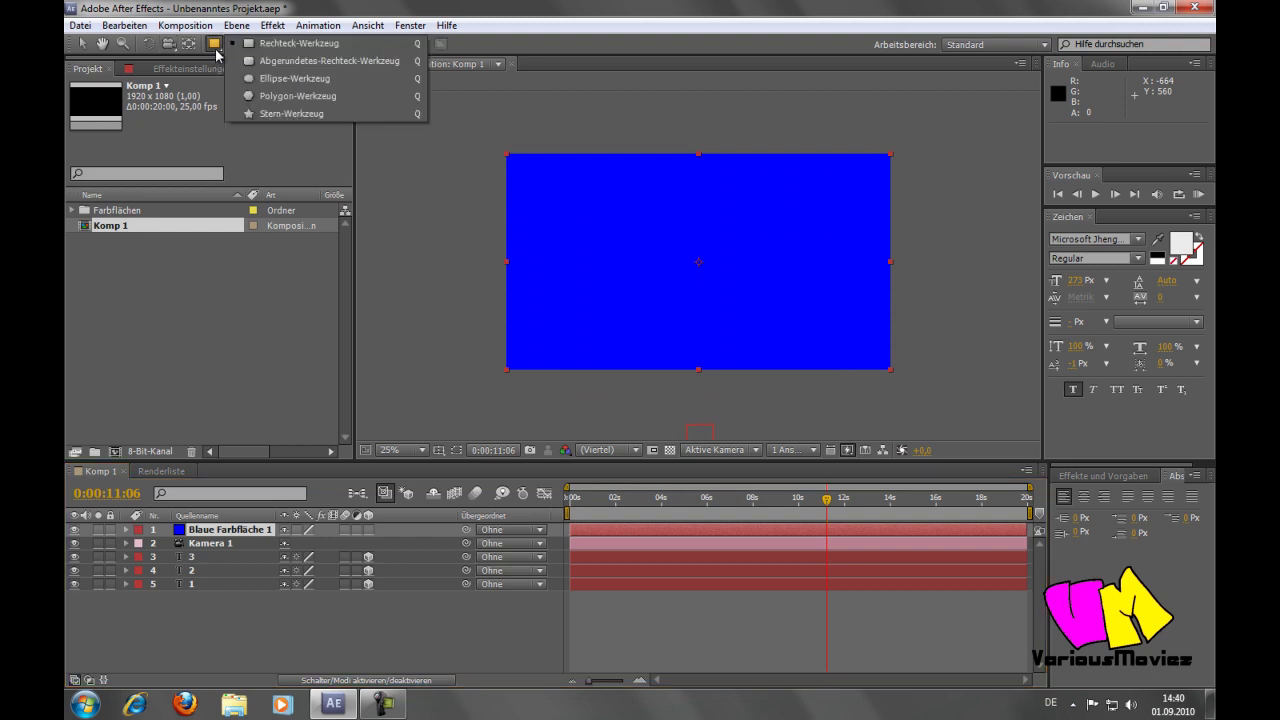
Draw an elliptical mask on the blue solid and feather it about 835 pixels
{"action": "left_click_drag", "start_coordinate": [216, 52], "coordinate": [335, 80]}
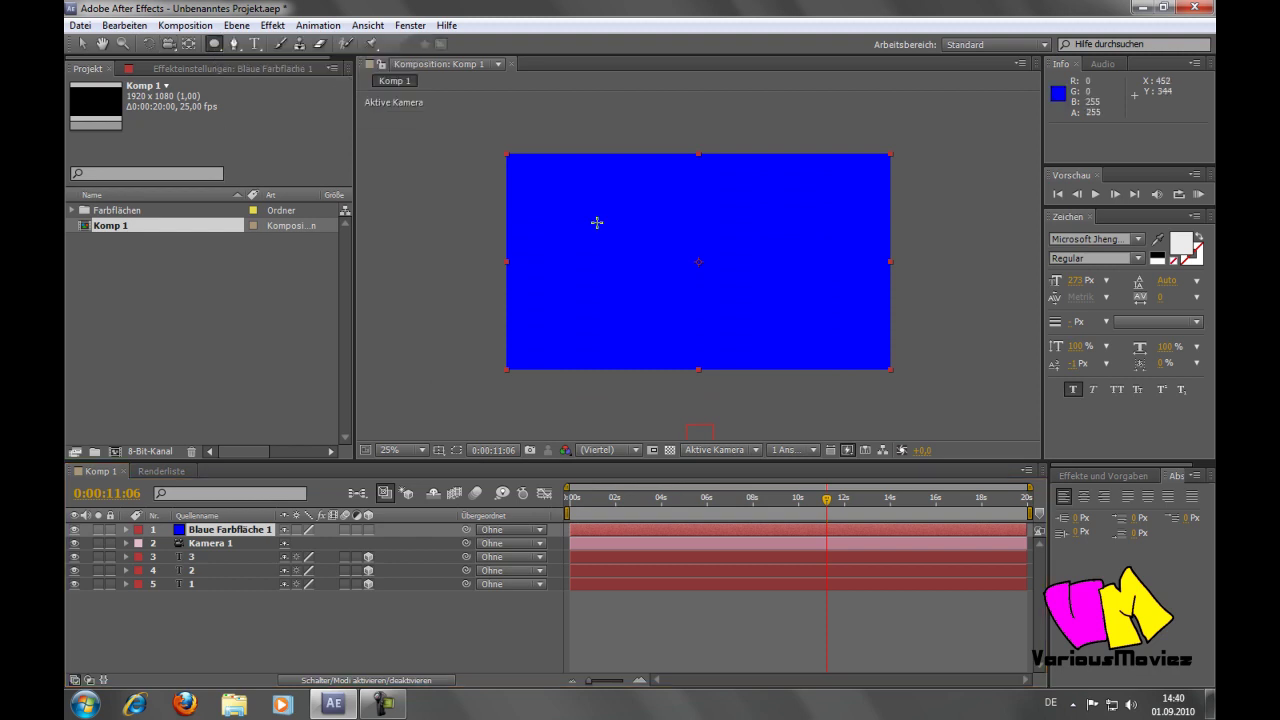
{"action": "left_click_drag", "start_coordinate": [506, 153], "coordinate": [891, 368]}
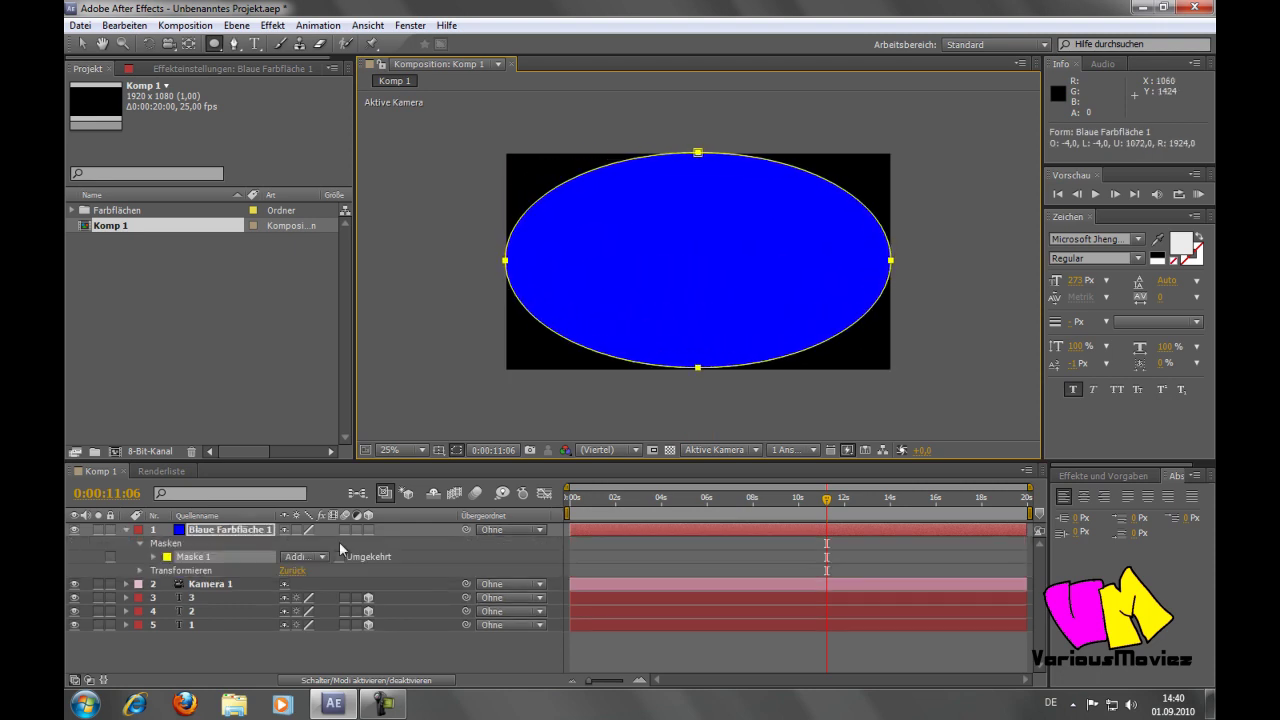
{"action": "left_click", "coordinate": [126, 529]}
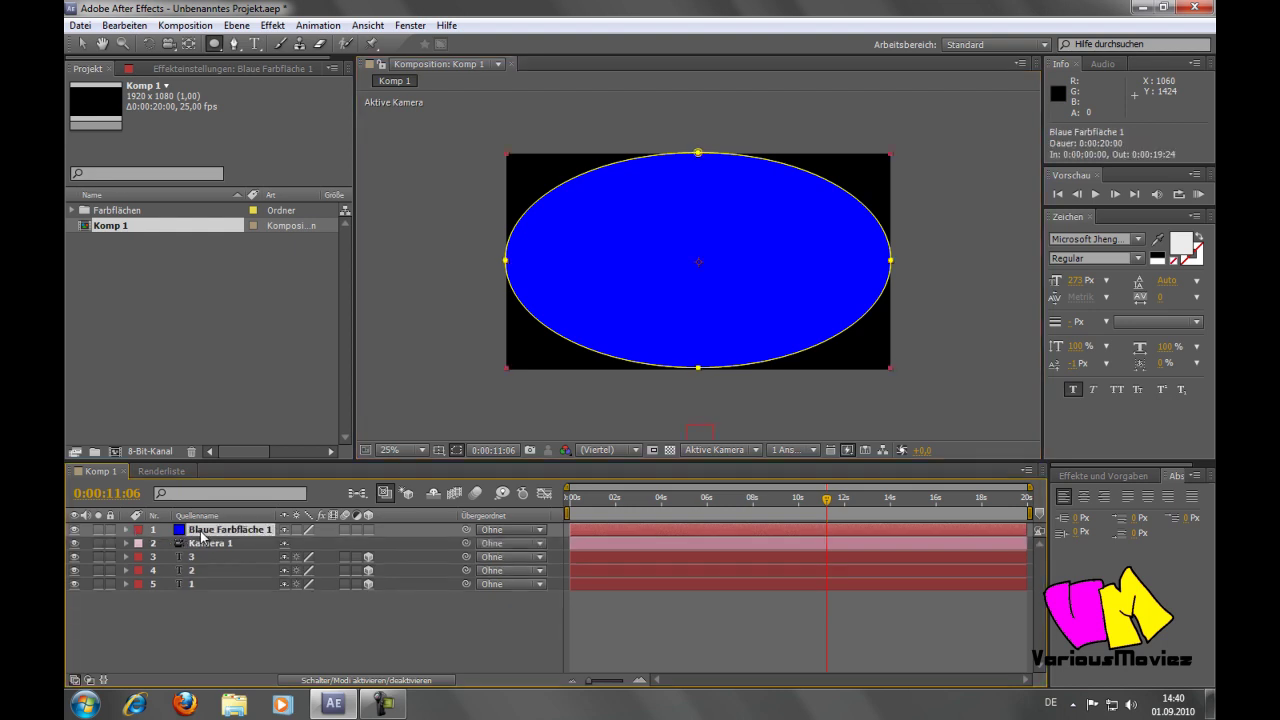
{"action": "key", "text": "f"}
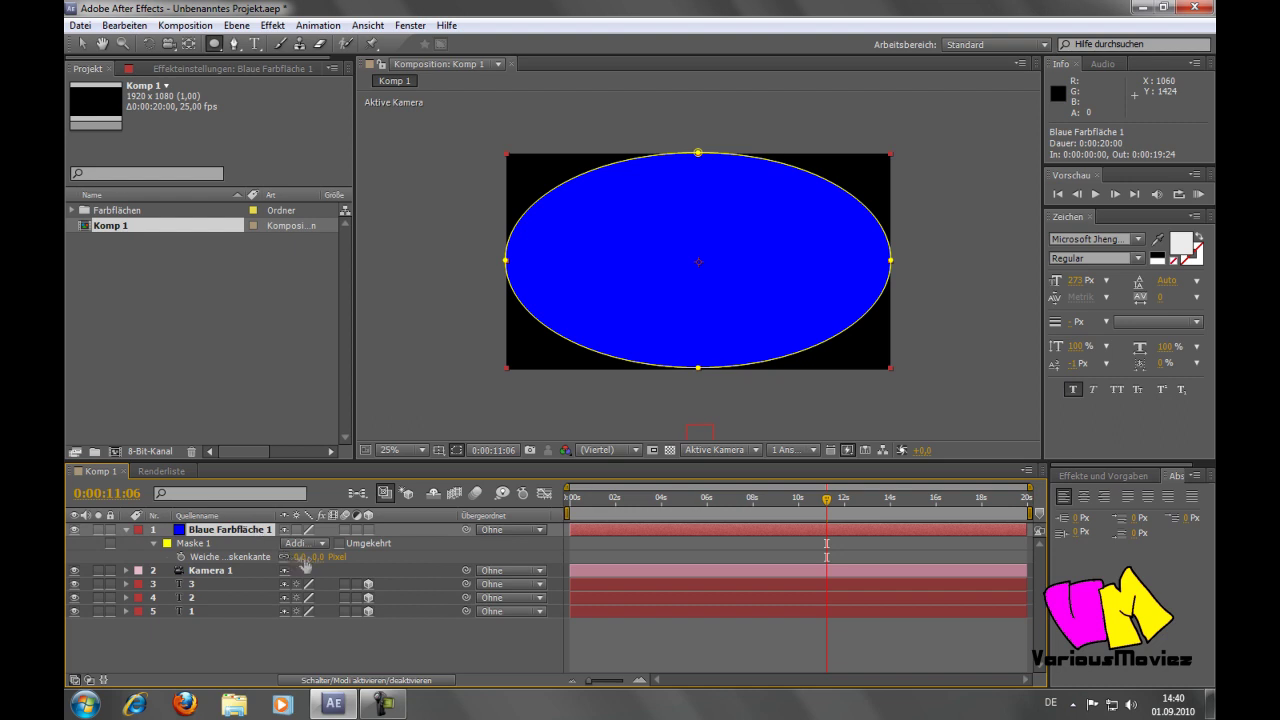
{"action": "left_click_drag", "start_coordinate": [316, 563], "coordinate": [512, 559]}
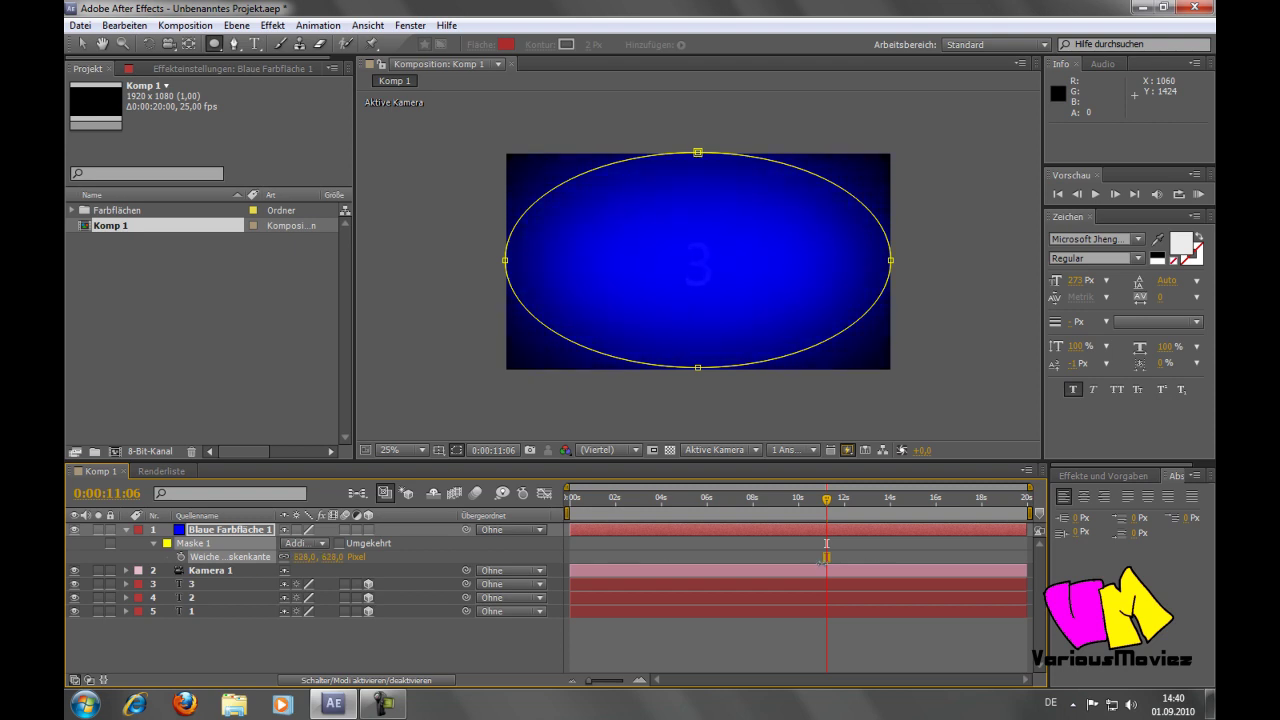
Move Blaue Farbfläche 1 to the bottom of the layer stack
{"action": "left_click", "coordinate": [222, 664]}
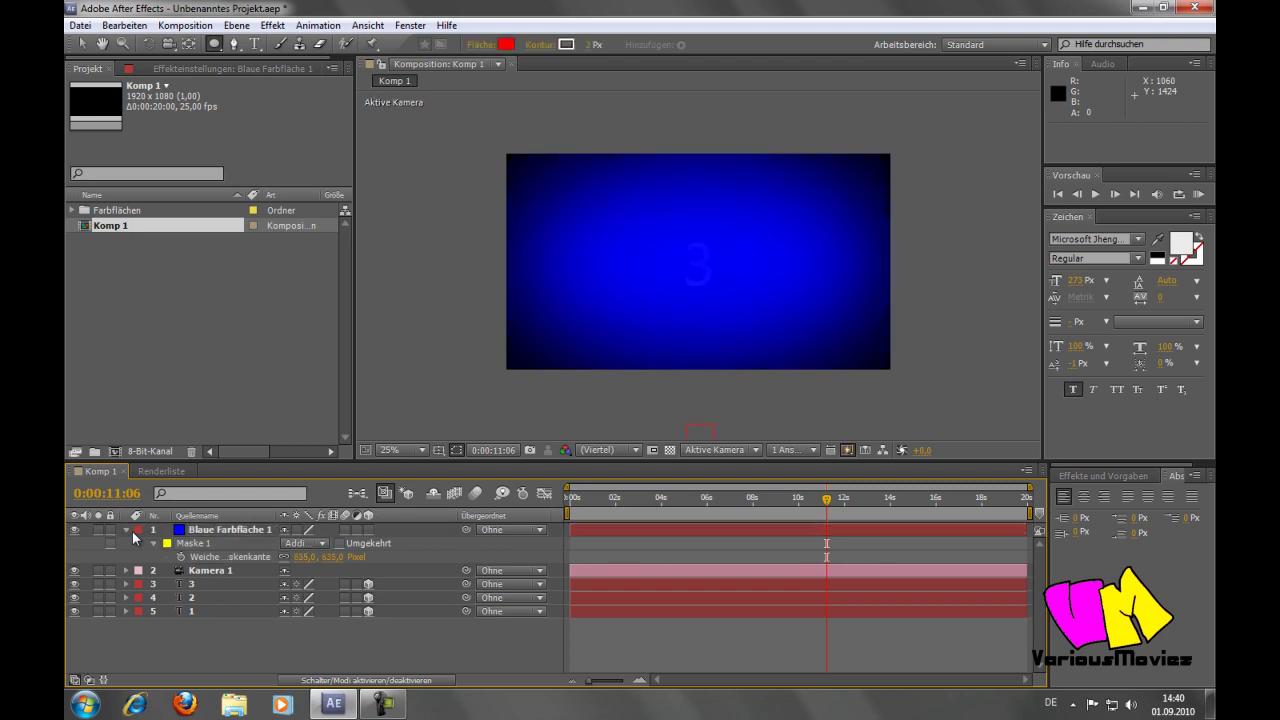
{"action": "left_click", "coordinate": [125, 530]}
{"action": "left_click_drag", "start_coordinate": [215, 530], "coordinate": [213, 607]}
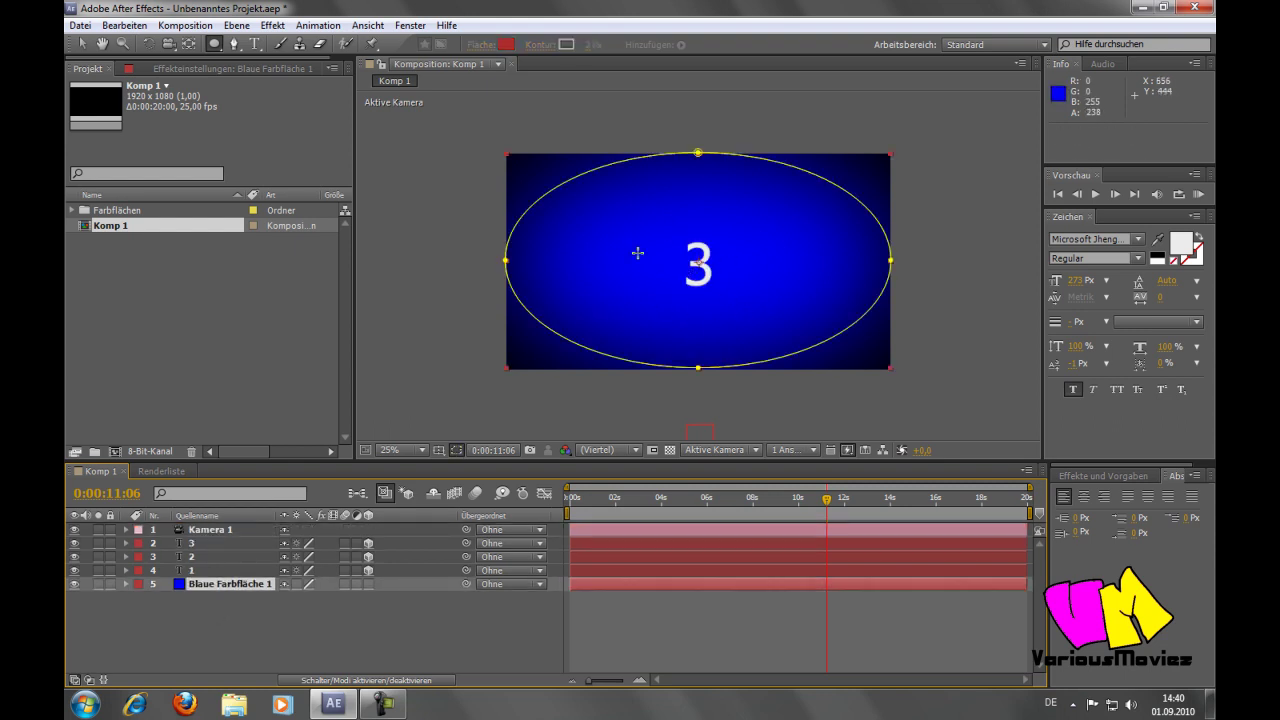
{"action": "left_click", "coordinate": [455, 438]}
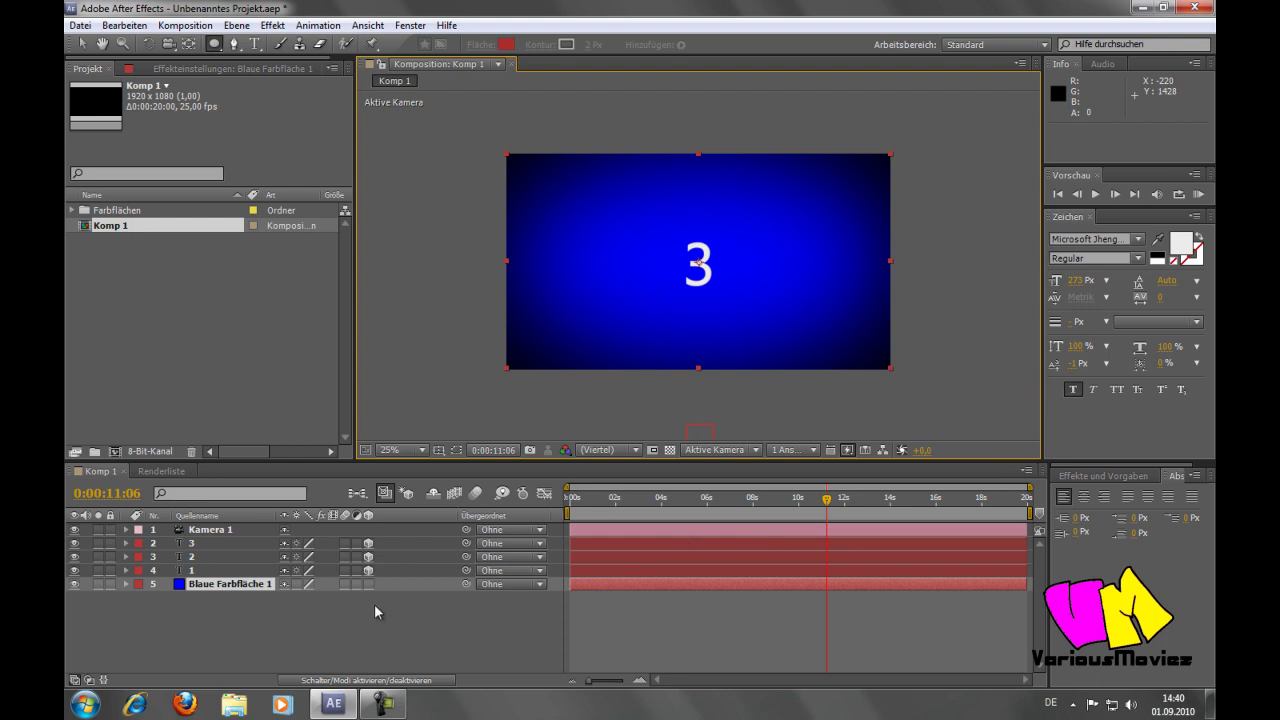
{"action": "mouse_move", "coordinate": [826, 498]}
{"action": "left_mouse_down"}
{"action": "mouse_move", "coordinate": [614, 502]}
{"action": "mouse_move", "coordinate": [798, 508]}
{"action": "mouse_move", "coordinate": [757, 520]}
{"action": "mouse_move", "coordinate": [806, 520]}
{"action": "left_mouse_up"}
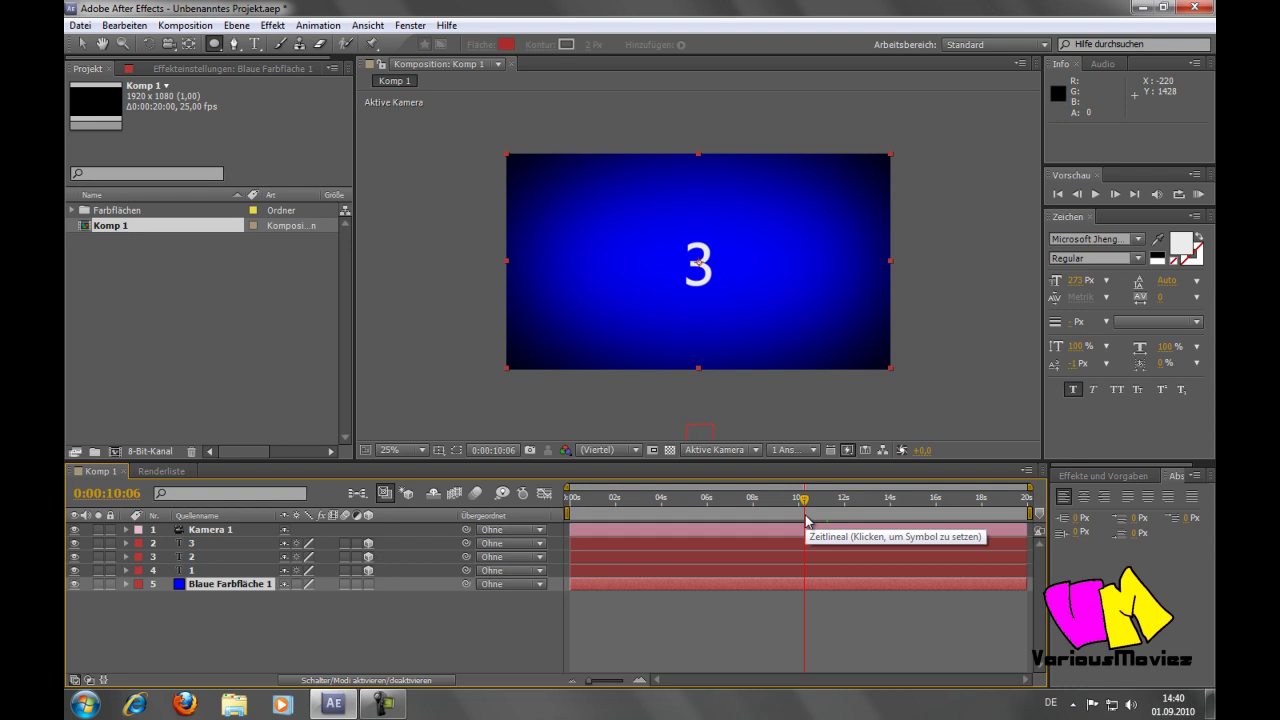
Create a new composition, Komp 2, with default settings
{"action": "left_click", "coordinate": [182, 24]}
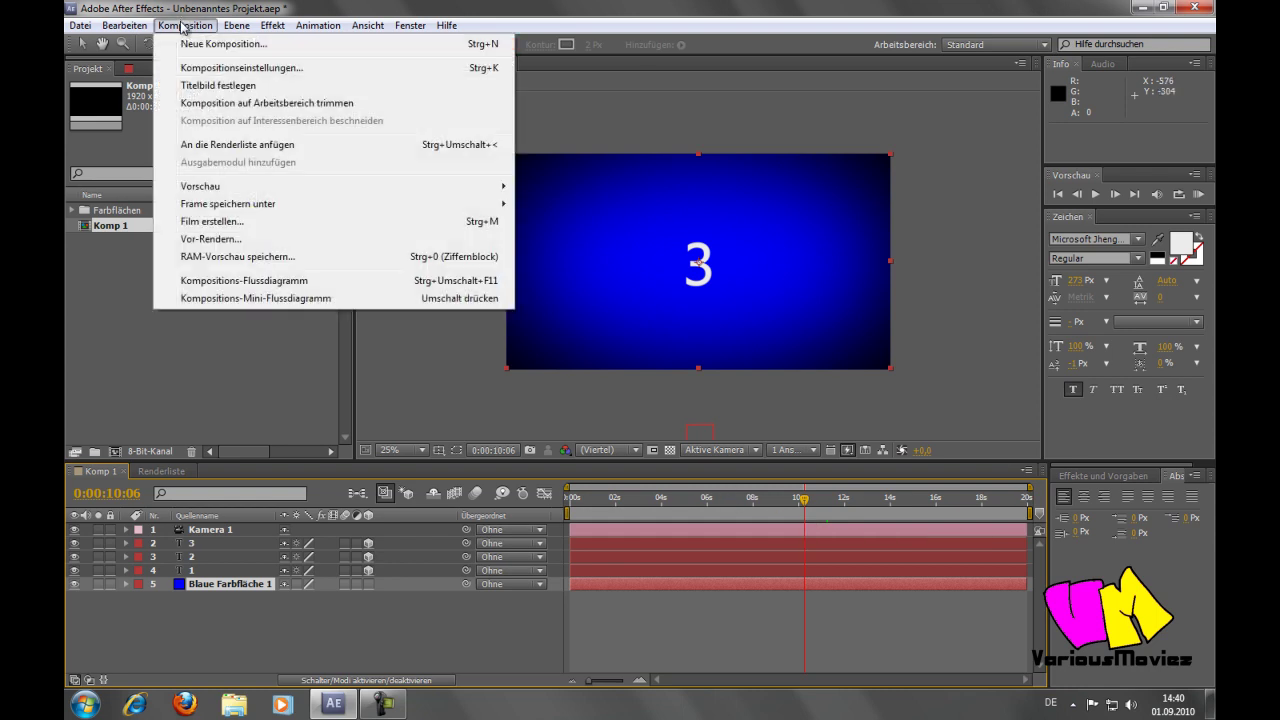
{"action": "left_click", "coordinate": [205, 44]}
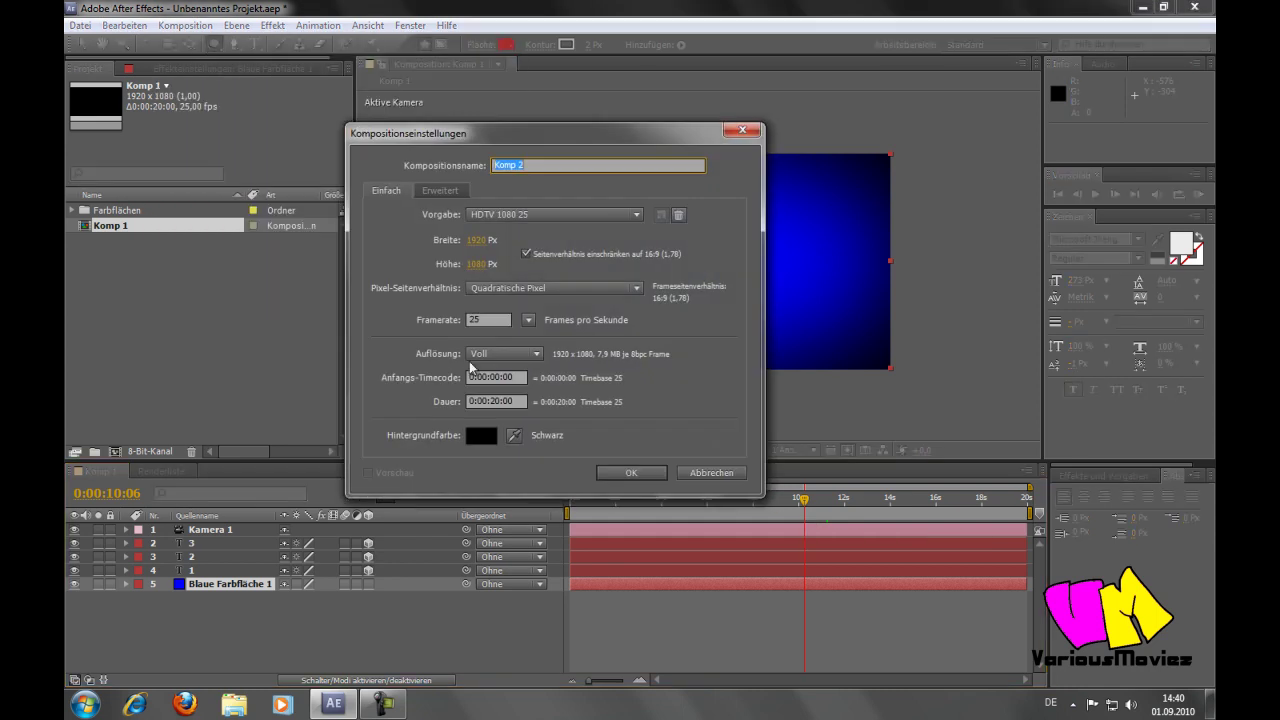
{"action": "left_click", "coordinate": [636, 473]}
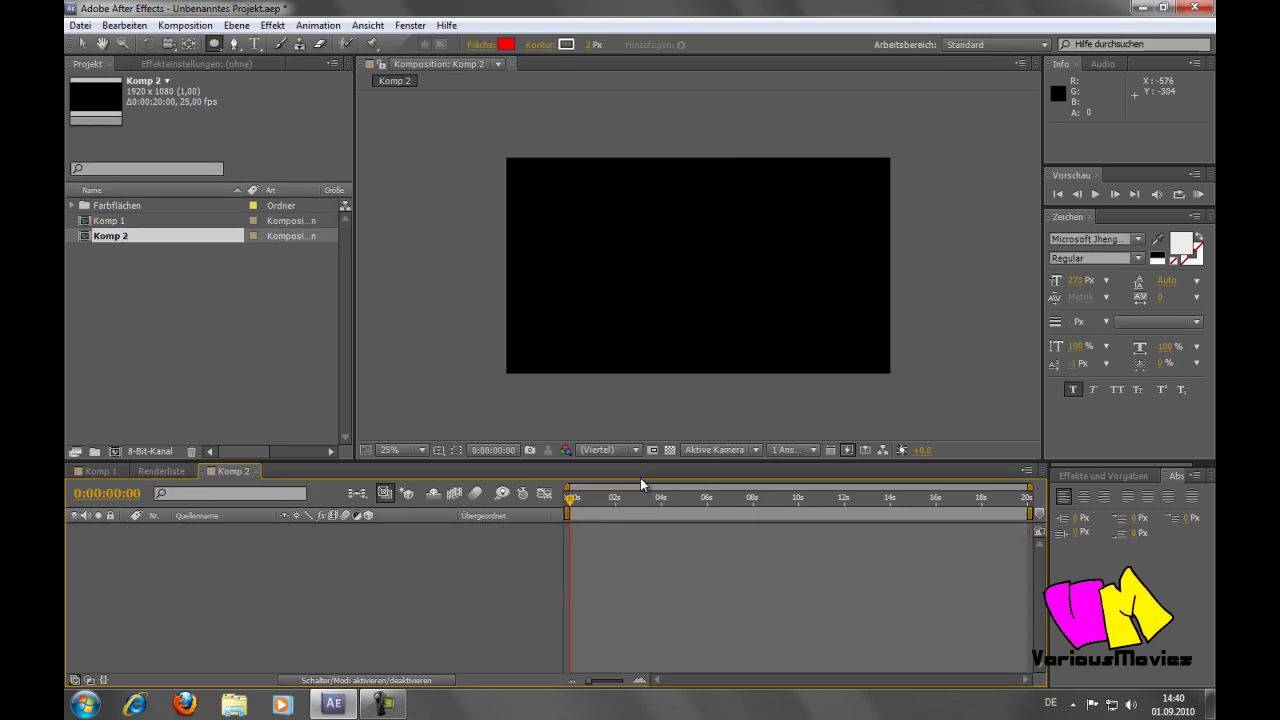
Add a text layer reading 3 to Komp 2 and centre it in the frame
{"action": "right_click", "coordinate": [164, 569]}
{"action": "mouse_move", "coordinate": [397, 408]}
{"action": "left_click", "coordinate": [524, 432]}
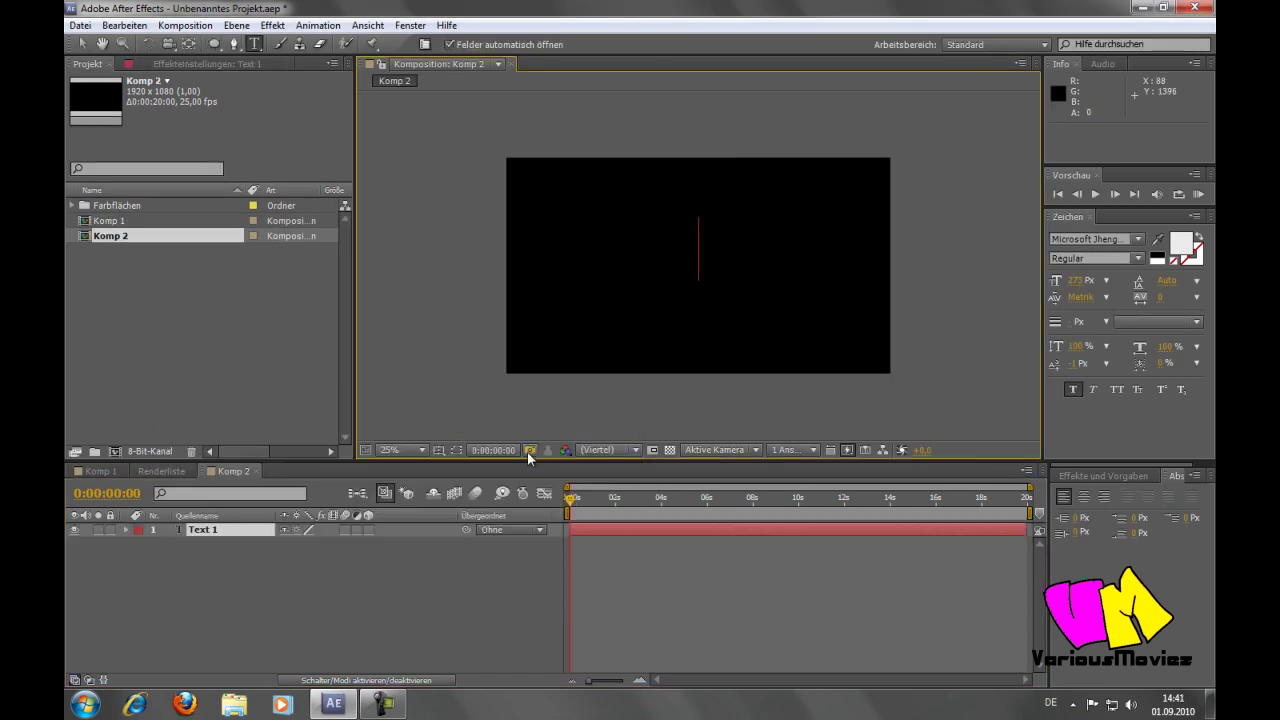
{"action": "type", "text": "3"}
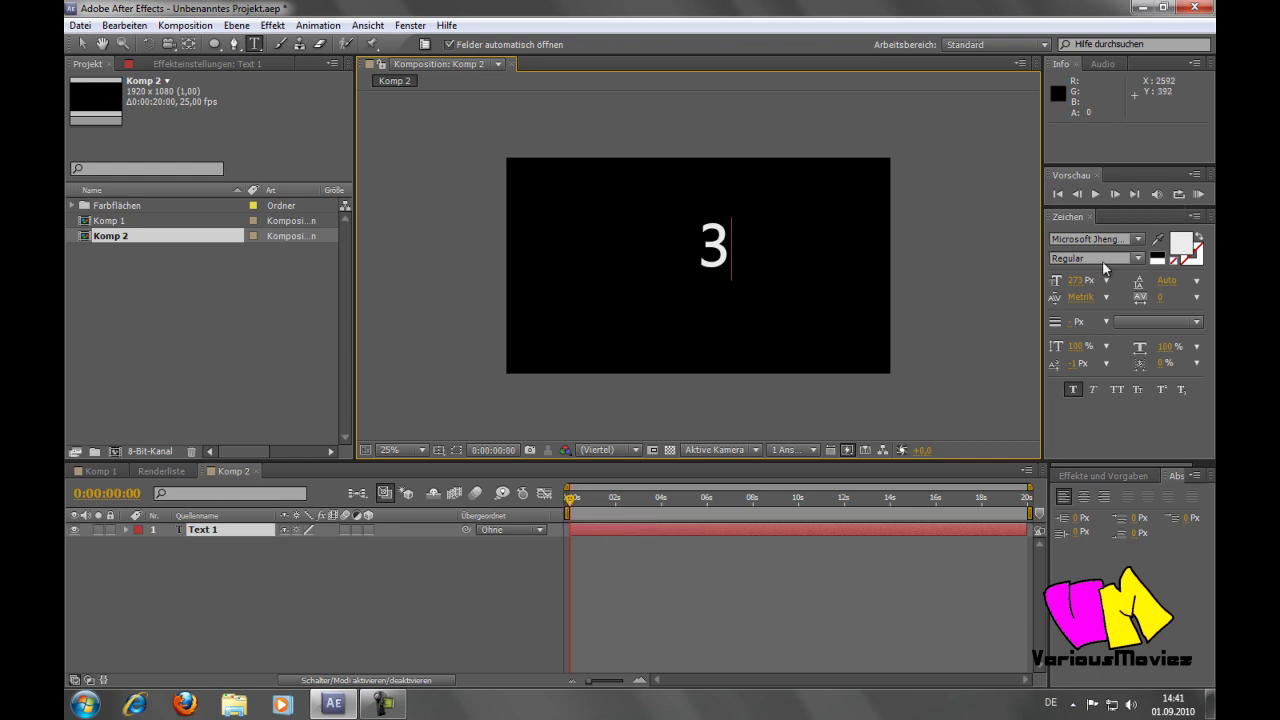
{"action": "key", "text": "KP_Enter"}
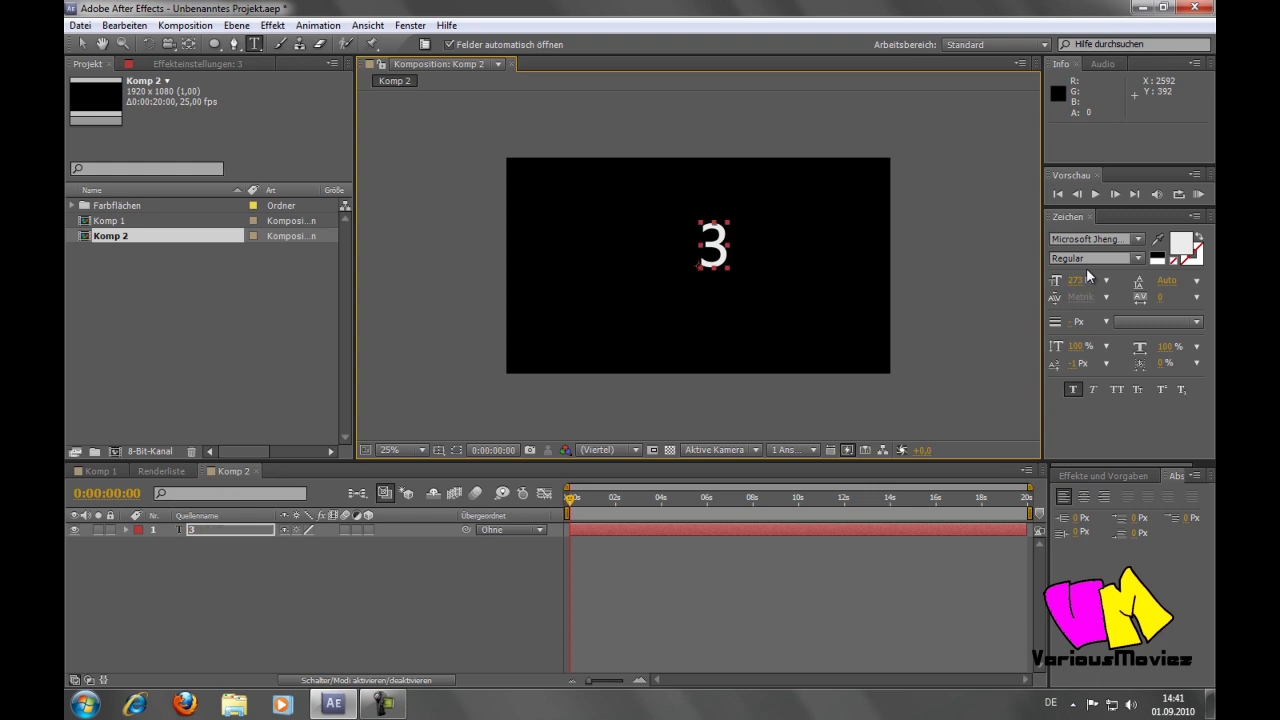
{"action": "left_click", "coordinate": [82, 44]}
{"action": "left_click_drag", "start_coordinate": [718, 250], "coordinate": [699, 272]}
{"action": "left_click", "coordinate": [798, 294]}
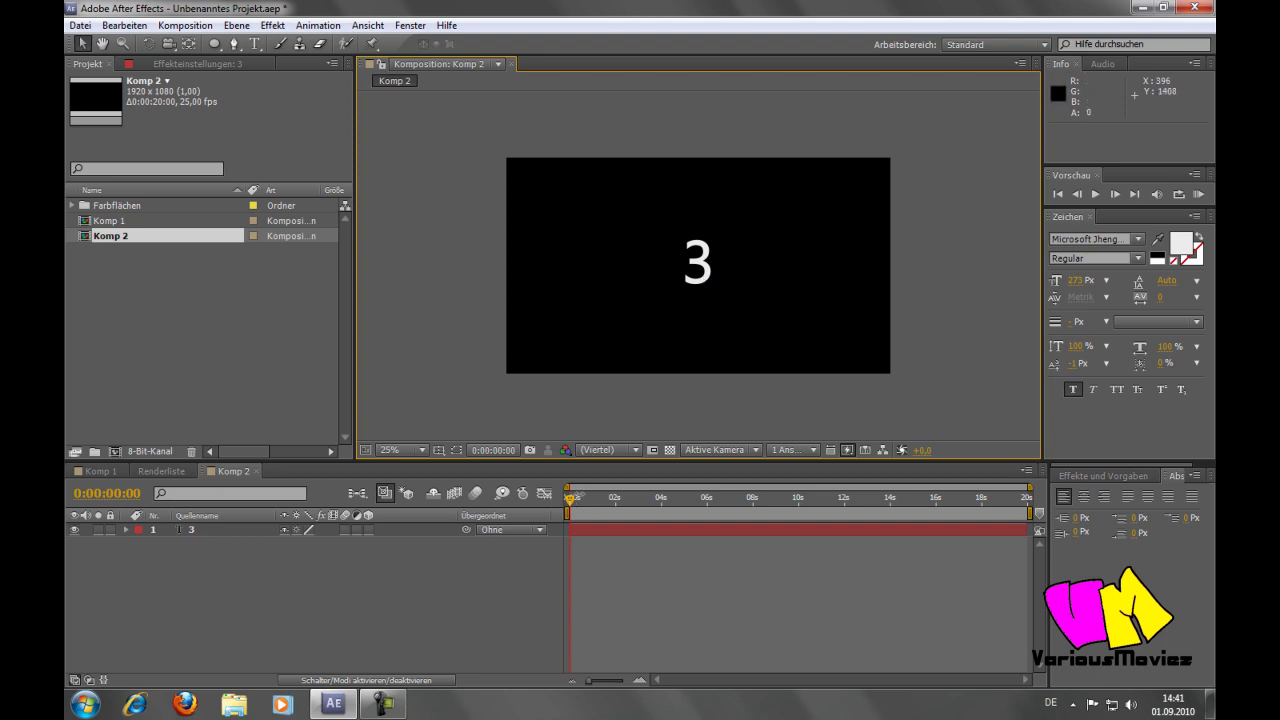
Begin searching Effects & Presets, typing 'z'
{"action": "left_click", "coordinate": [1097, 477]}
{"action": "left_click", "coordinate": [1091, 494]}
{"action": "type", "text": "z"}
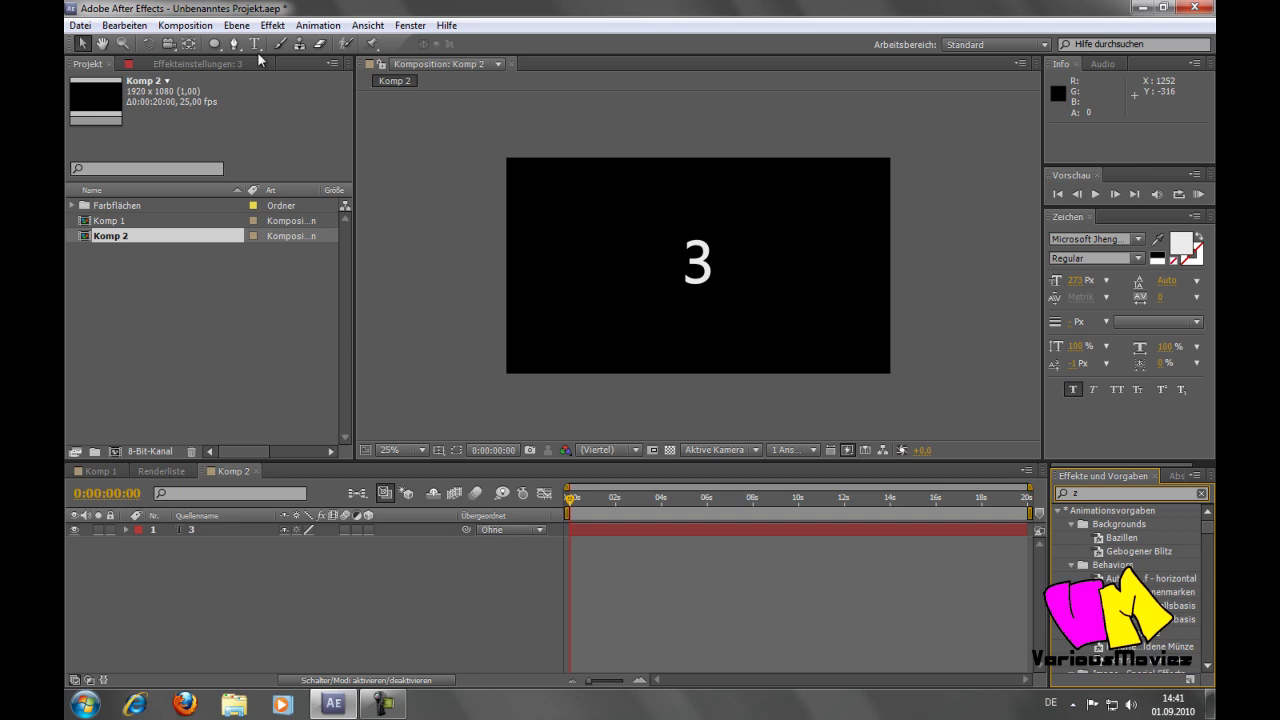
Apply Simulation > Zertrümmern to the 3 text layer and set its Ansicht to Gerendert
{"action": "left_click", "coordinate": [272, 25]}
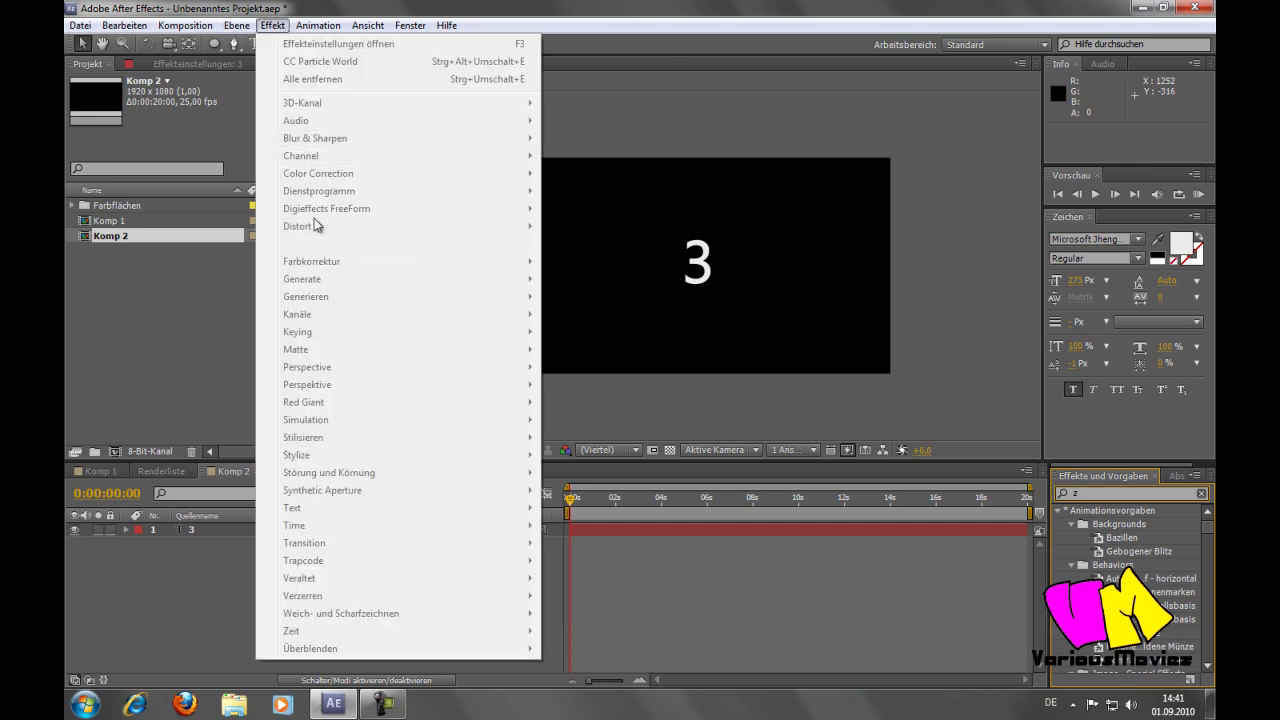
{"action": "left_click", "coordinate": [205, 529]}
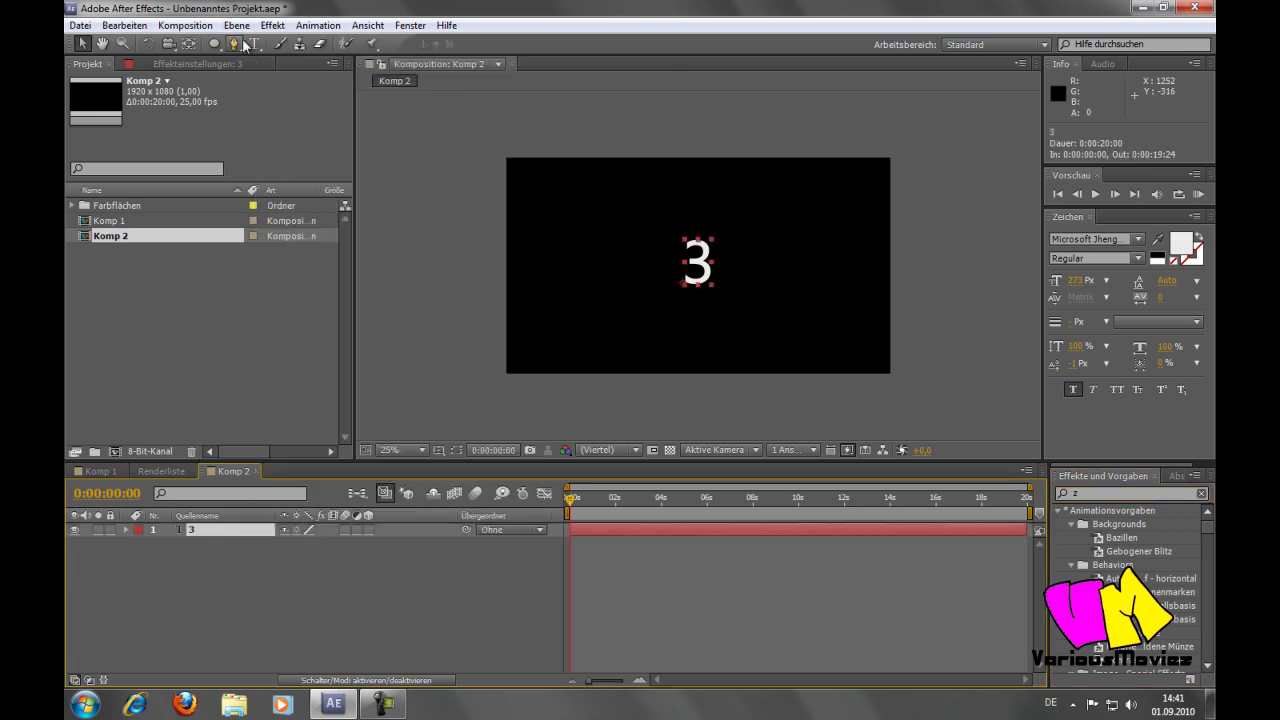
{"action": "left_click", "coordinate": [272, 25]}
{"action": "mouse_move", "coordinate": [354, 447]}
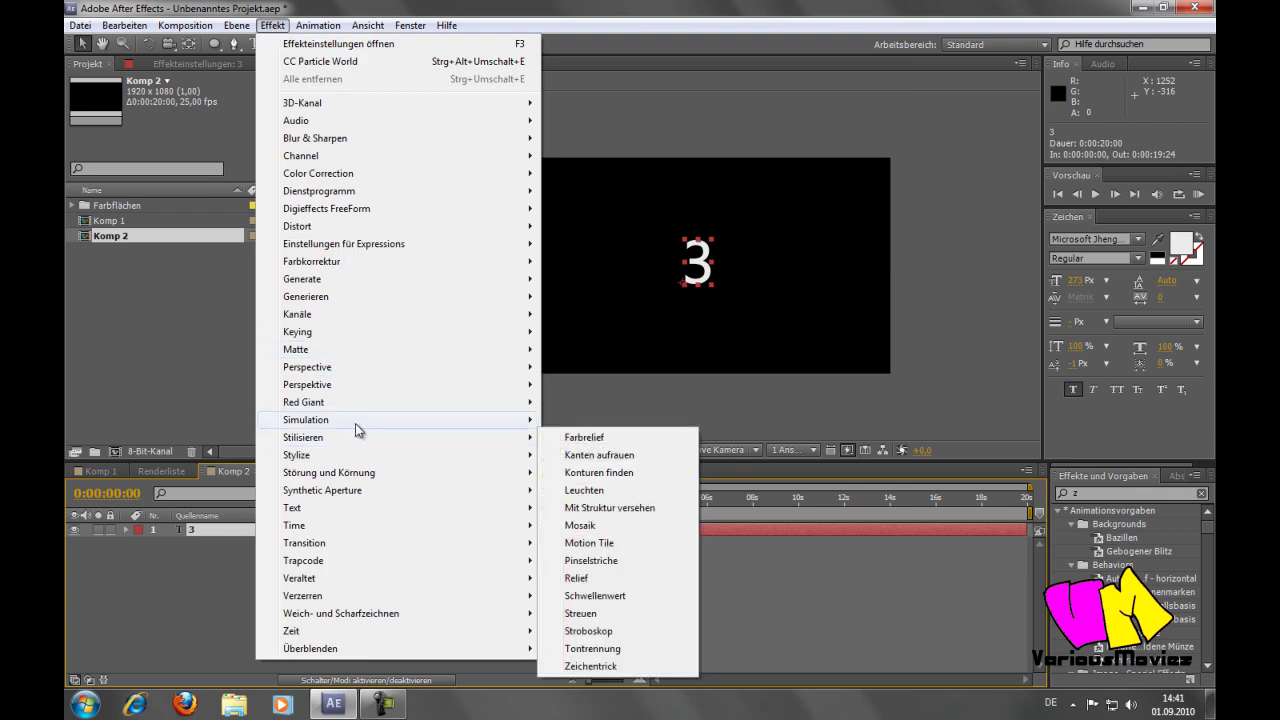
{"action": "mouse_move", "coordinate": [366, 299]}
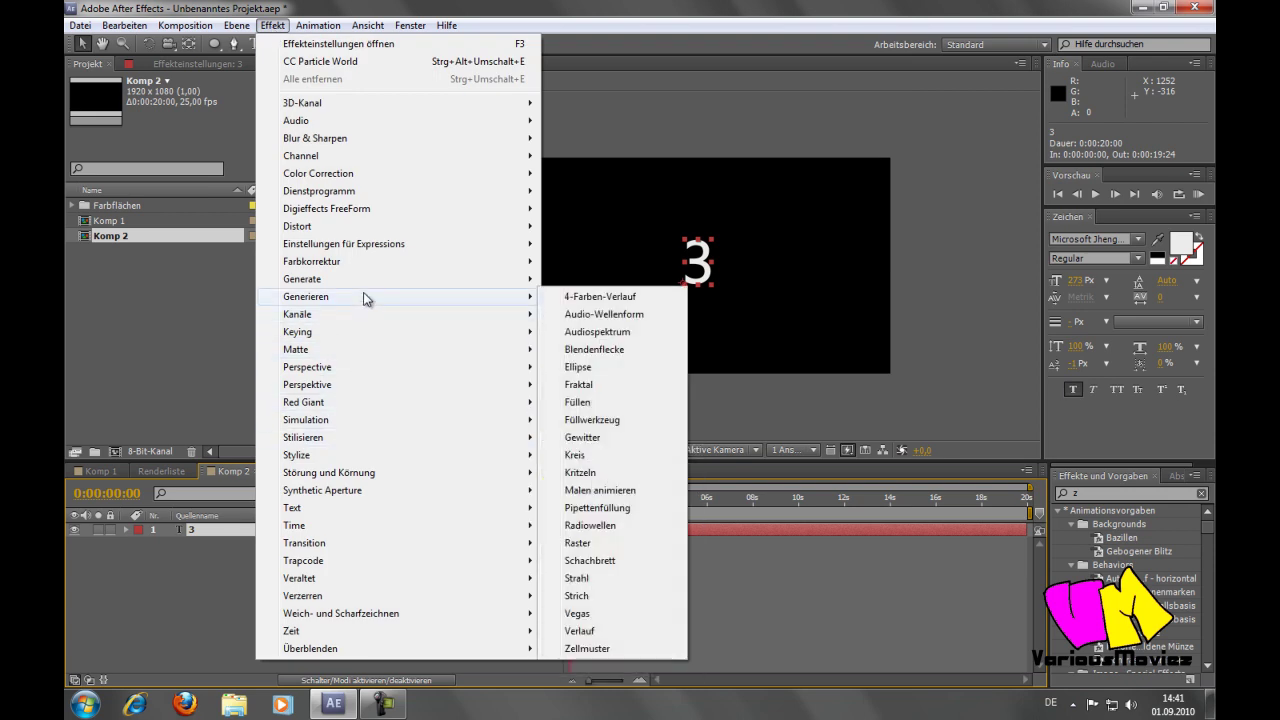
{"action": "mouse_move", "coordinate": [368, 350]}
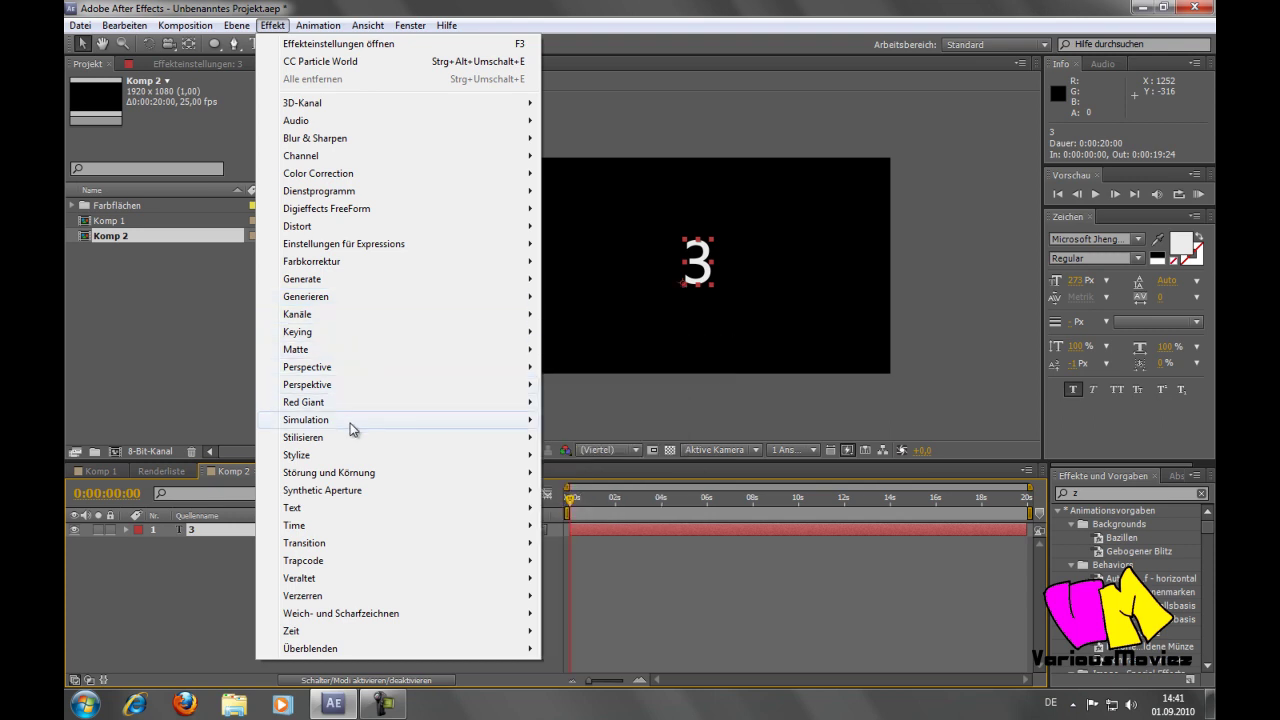
{"action": "mouse_move", "coordinate": [350, 420]}
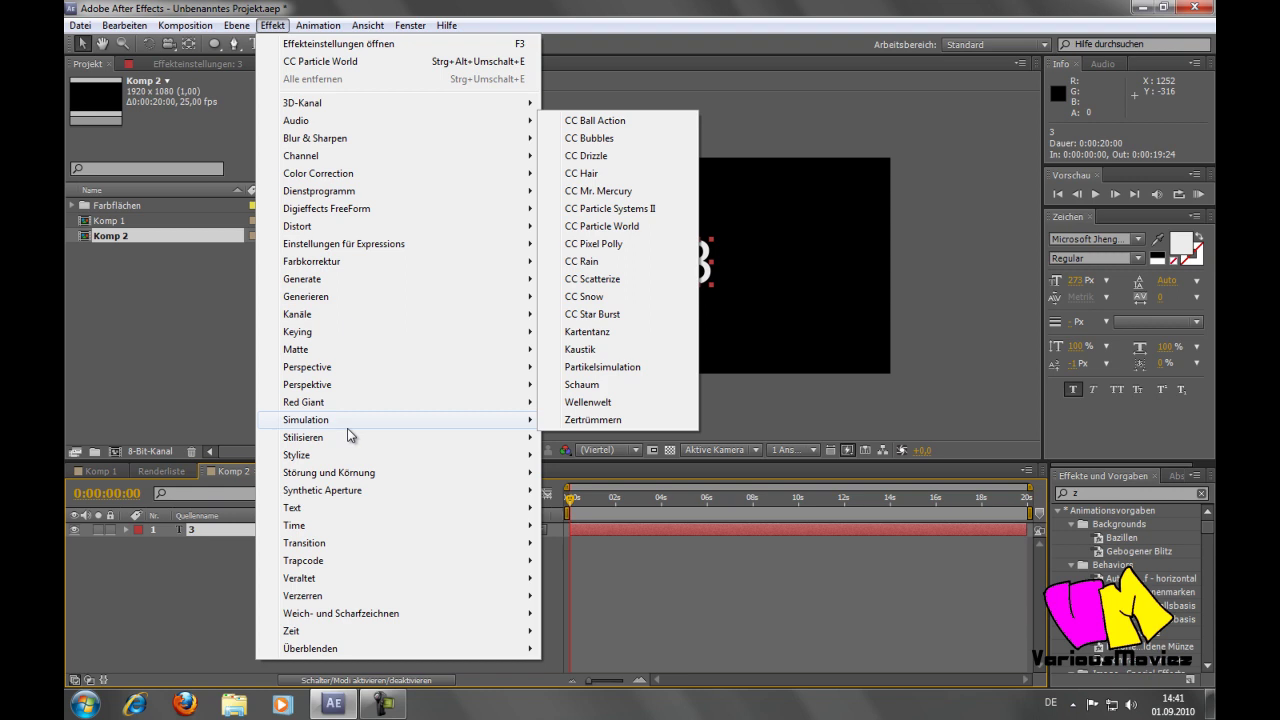
{"action": "left_click", "coordinate": [561, 421]}
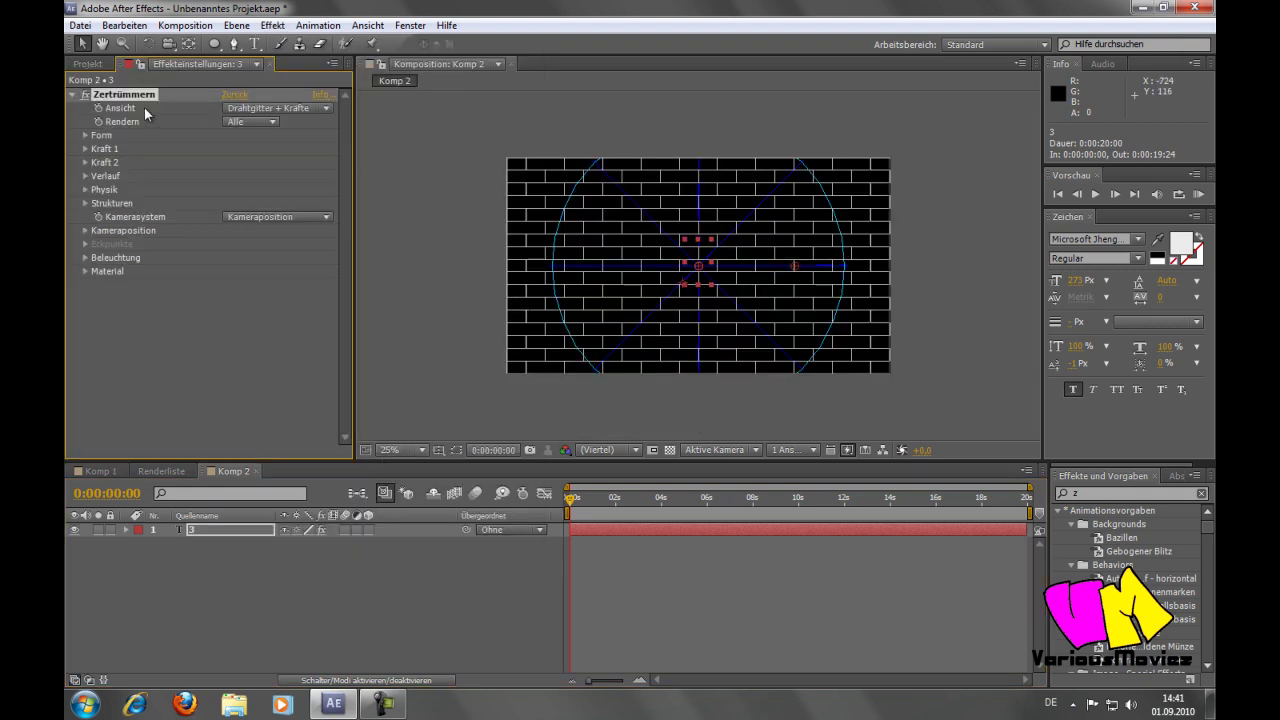
{"action": "left_click", "coordinate": [242, 110]}
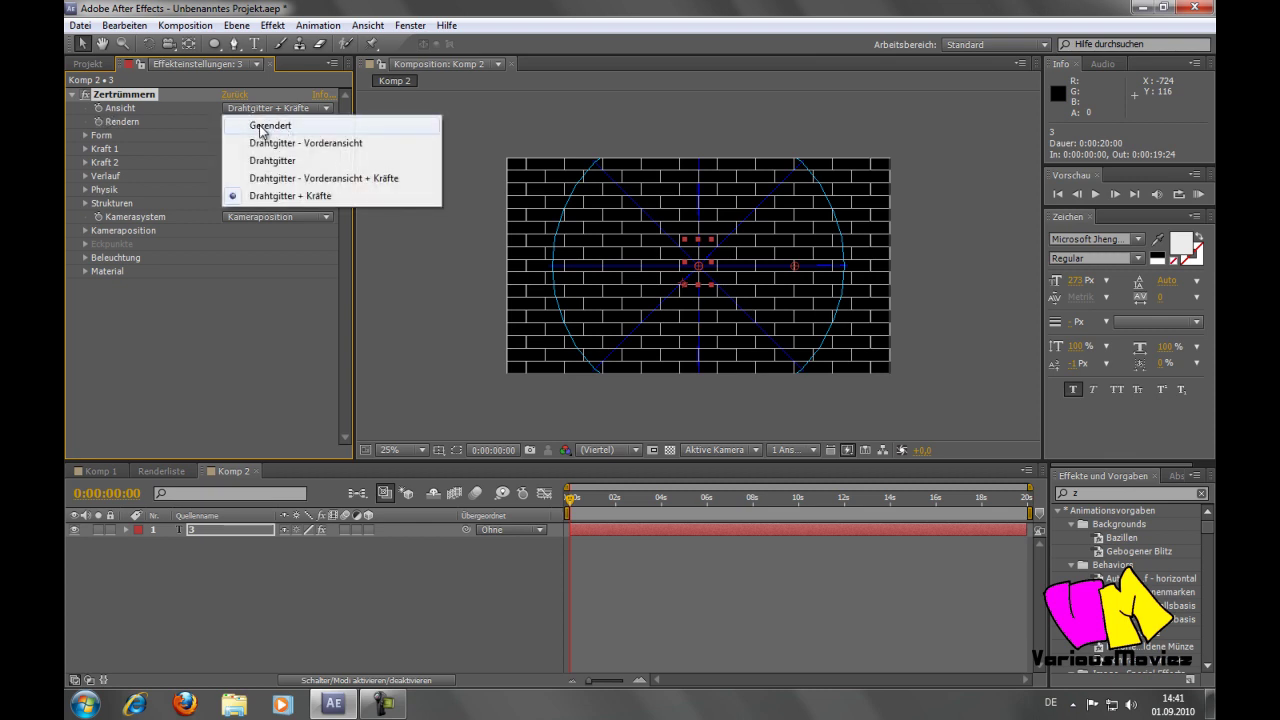
{"action": "left_click", "coordinate": [272, 128]}
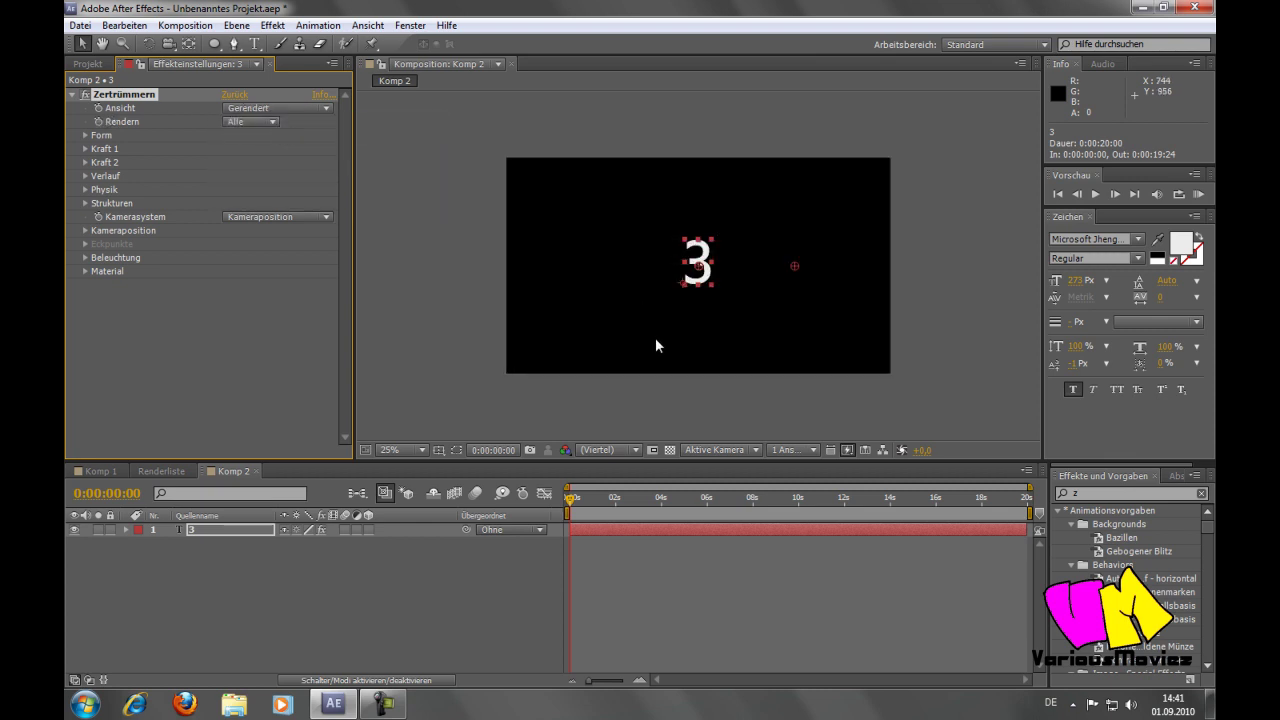
Change the Zertrümmern Form pattern (Muster) from bricks to Glas
{"action": "mouse_move", "coordinate": [570, 504]}
{"action": "left_mouse_down"}
{"action": "mouse_move", "coordinate": [584, 505]}
{"action": "mouse_move", "coordinate": [568, 508]}
{"action": "left_mouse_up"}
{"action": "left_click", "coordinate": [84, 189]}
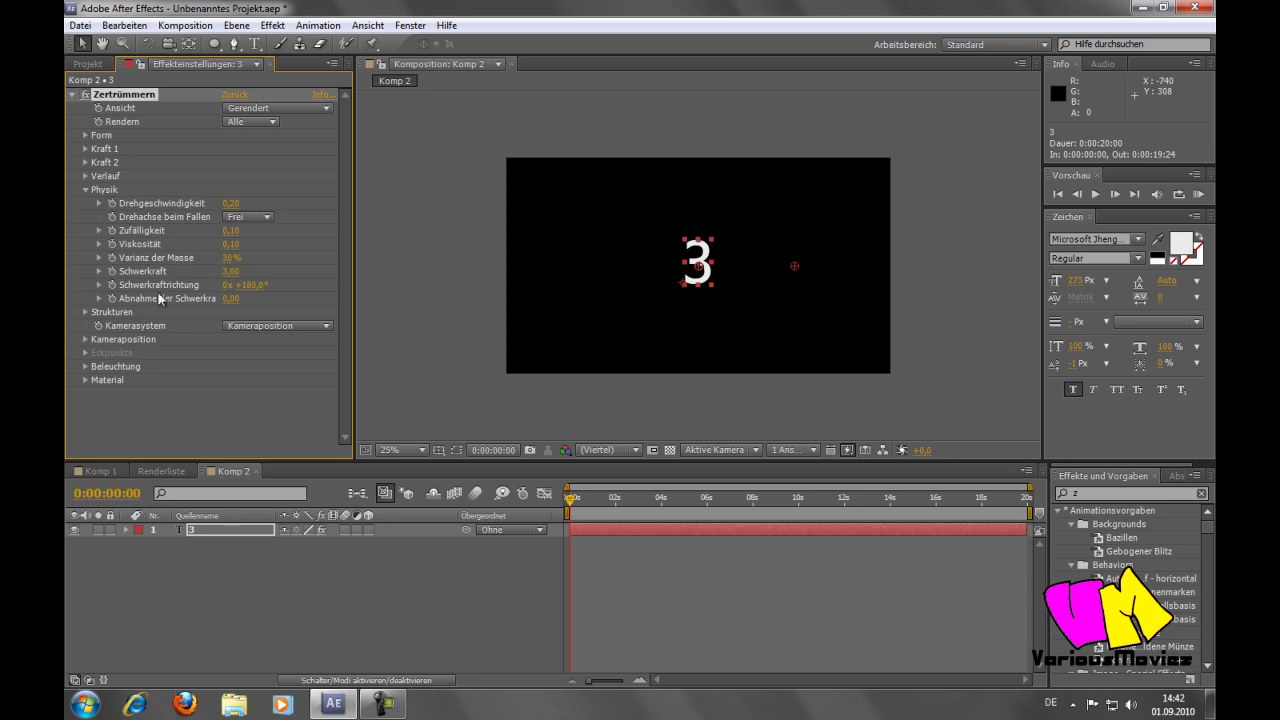
{"action": "left_click", "coordinate": [85, 189]}
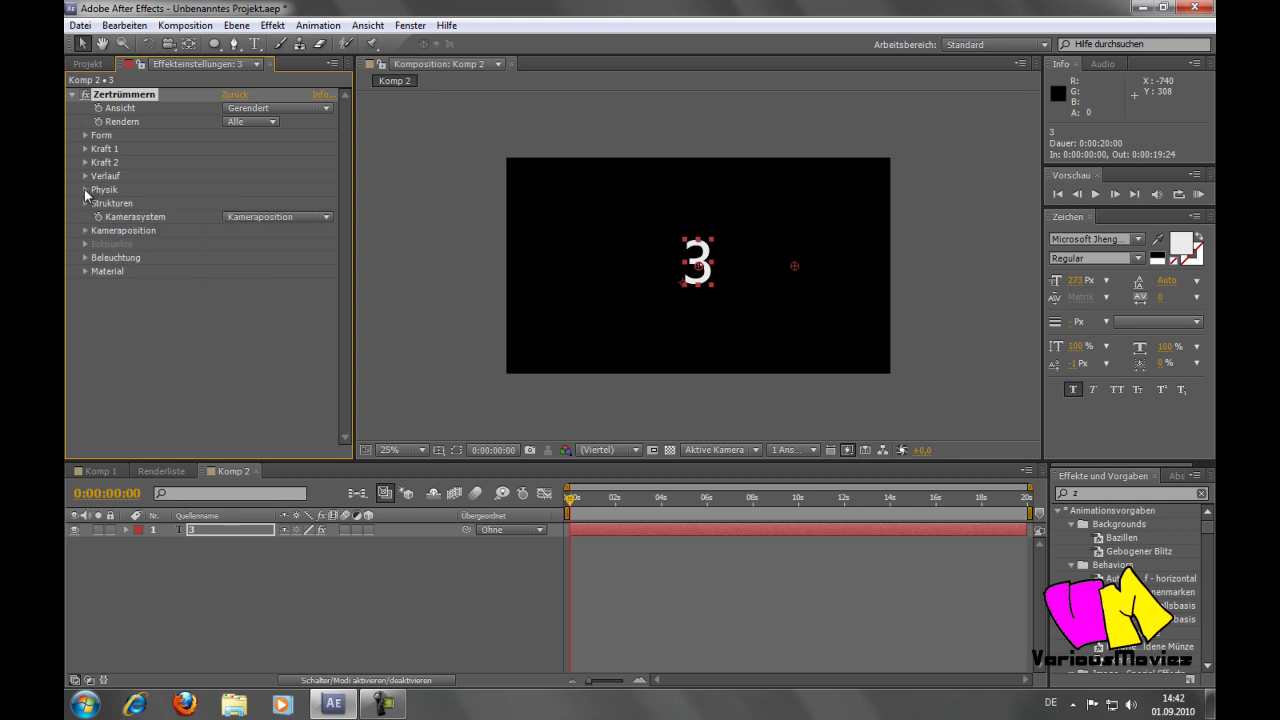
{"action": "left_click", "coordinate": [86, 138]}
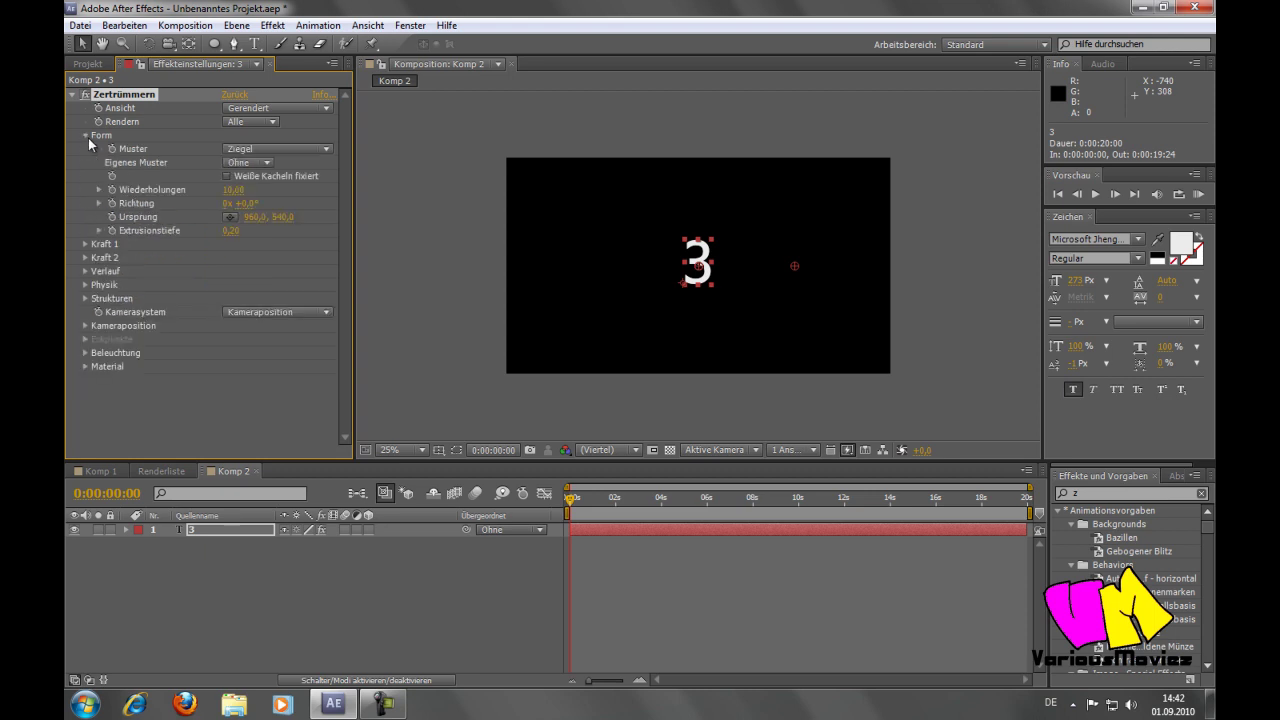
{"action": "left_click", "coordinate": [258, 150]}
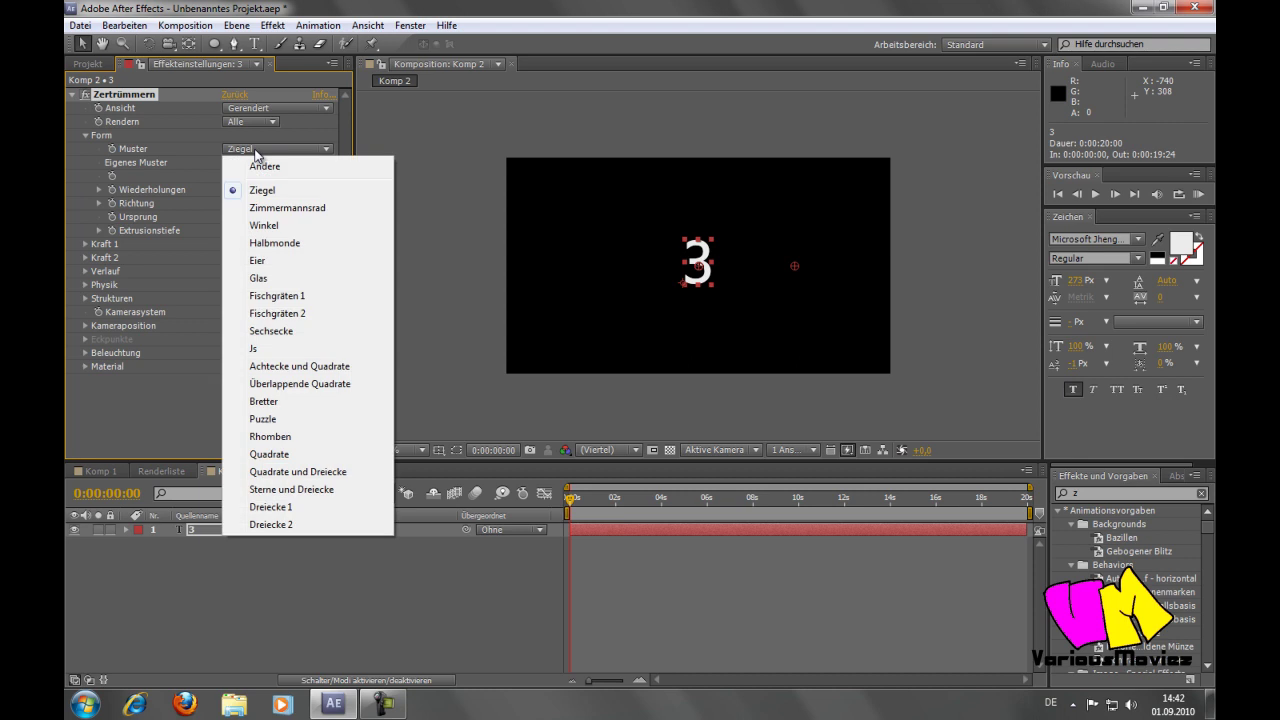
{"action": "left_click", "coordinate": [262, 279]}
Scrub to preview the glass shatter, return to 0:00:00:00, and reselect layer 3
{"action": "left_click_drag", "start_coordinate": [569, 499], "coordinate": [567, 506]}
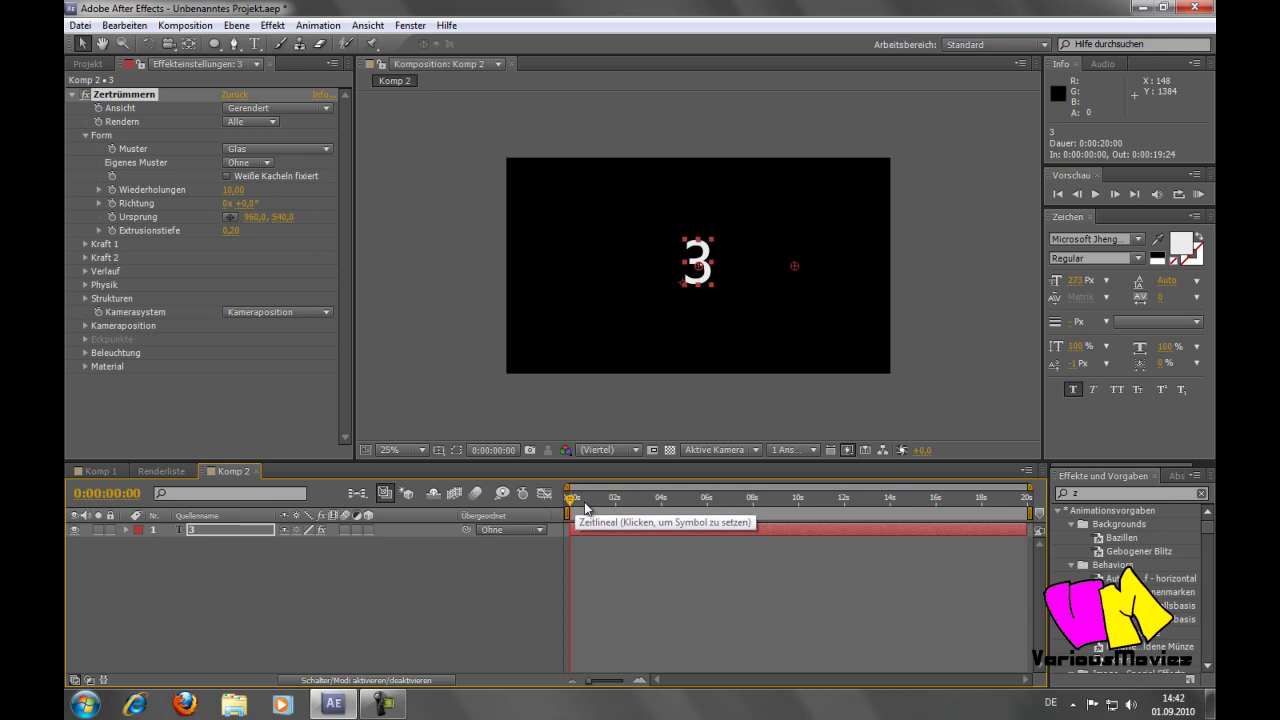
{"action": "left_click_drag", "start_coordinate": [585, 508], "coordinate": [567, 508]}
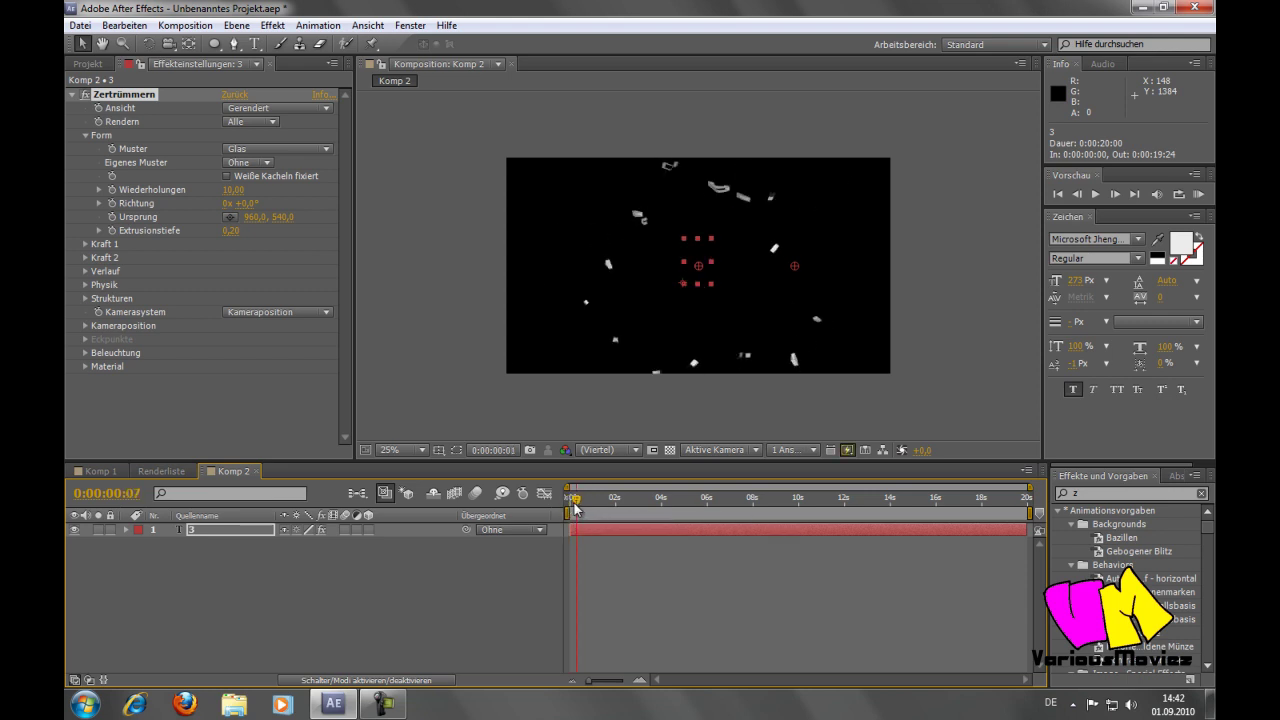
{"action": "left_click", "coordinate": [331, 554]}
{"action": "left_click", "coordinate": [199, 528]}
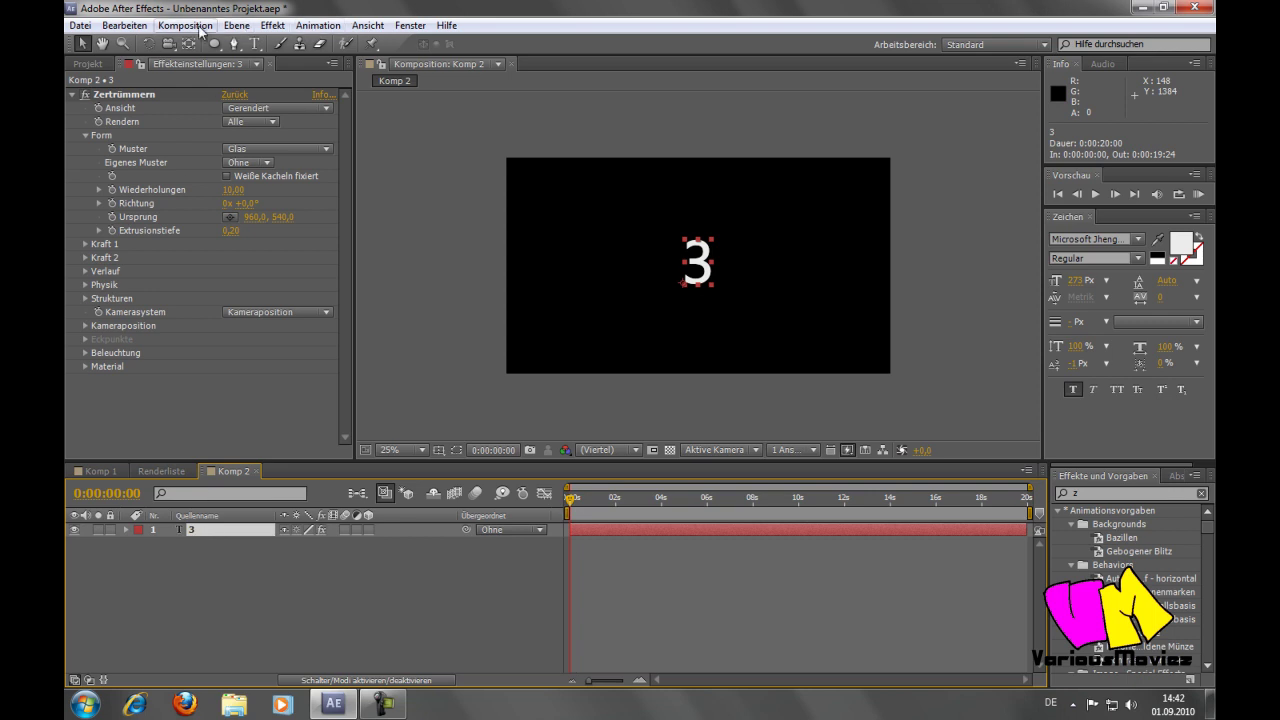
Precompose the 3 layer into '3333' with all attributes moved, then show Komp 1 and the Projekt panel
{"action": "left_click", "coordinate": [236, 25]}
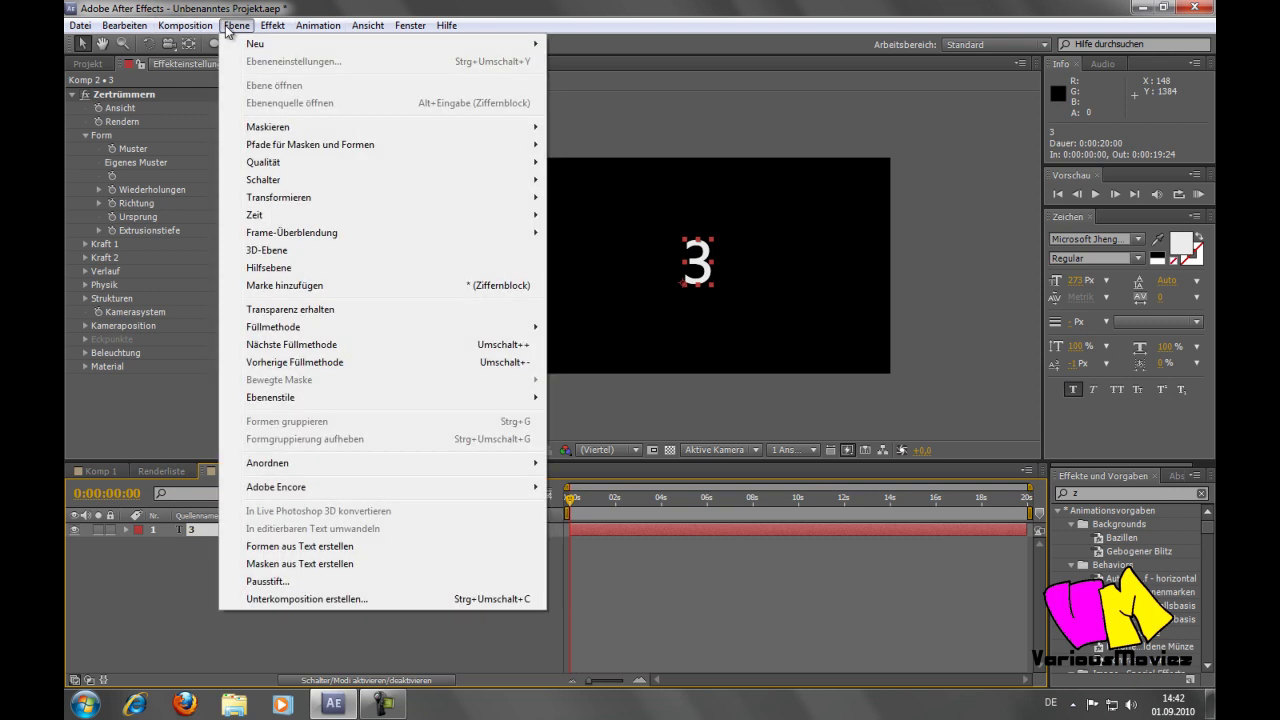
{"action": "left_click", "coordinate": [320, 599]}
{"action": "type", "text": "3333"}
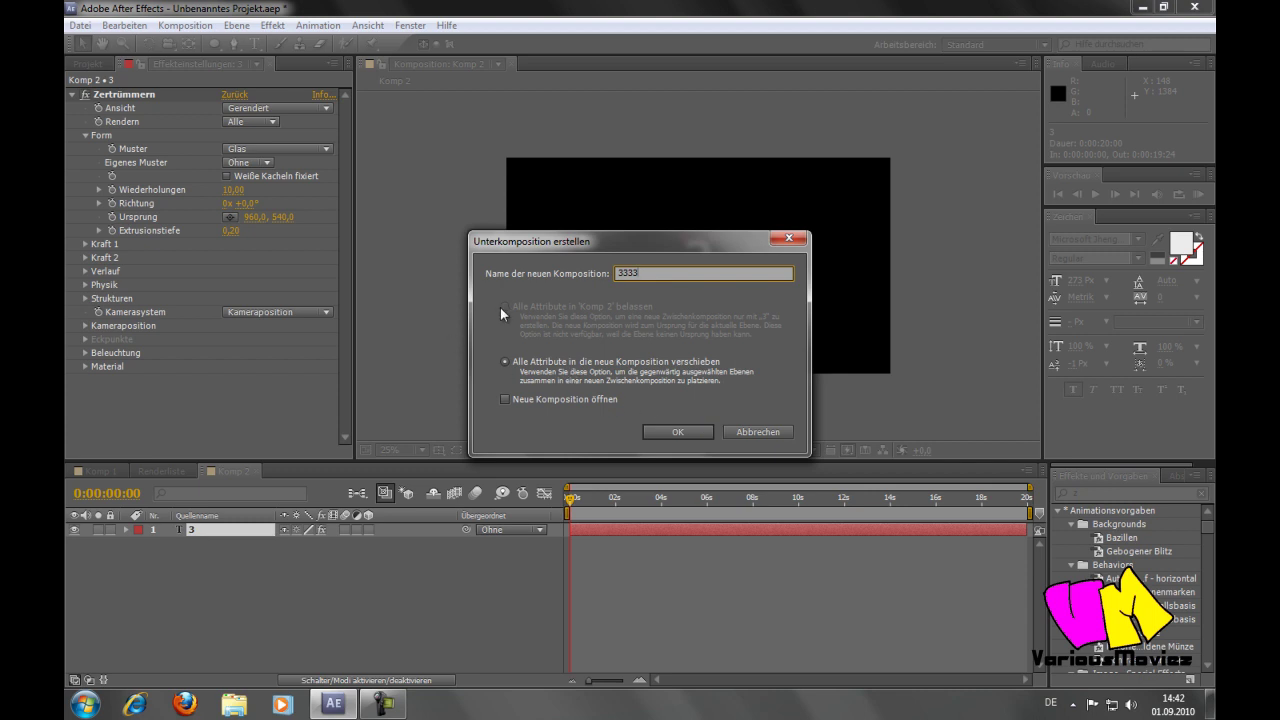
{"action": "left_click", "coordinate": [659, 431]}
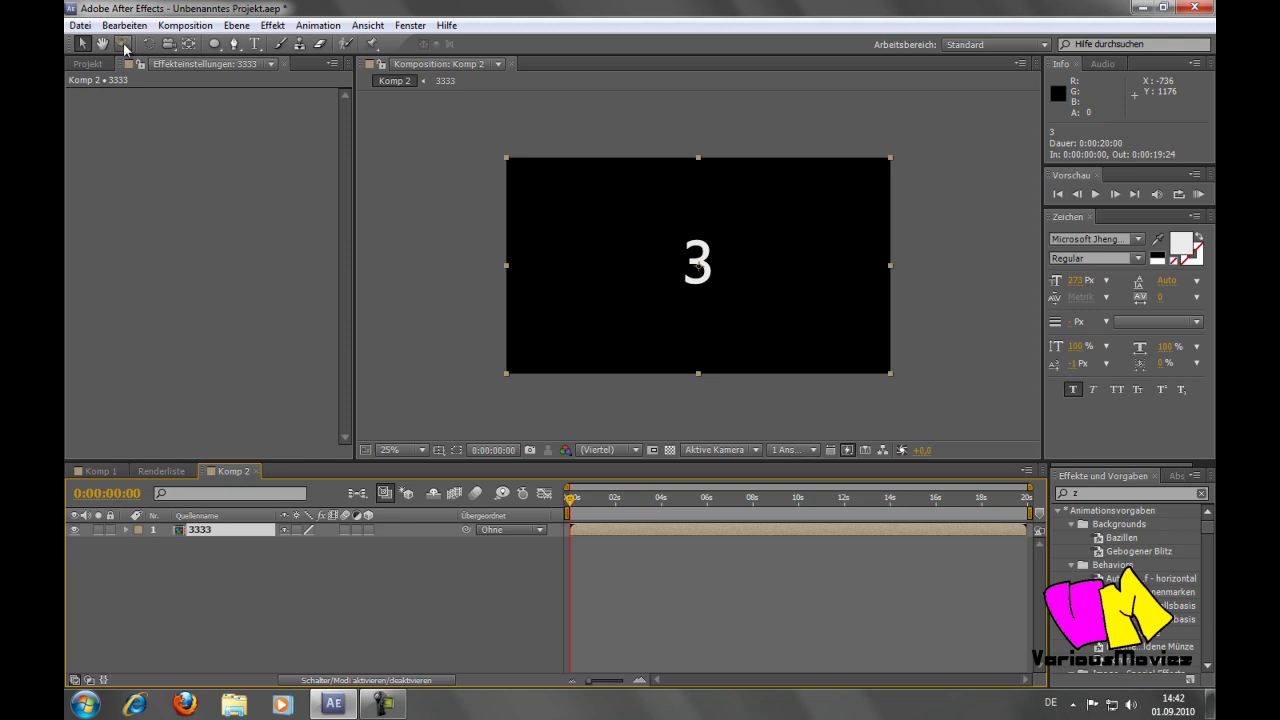
{"action": "left_click", "coordinate": [93, 471]}
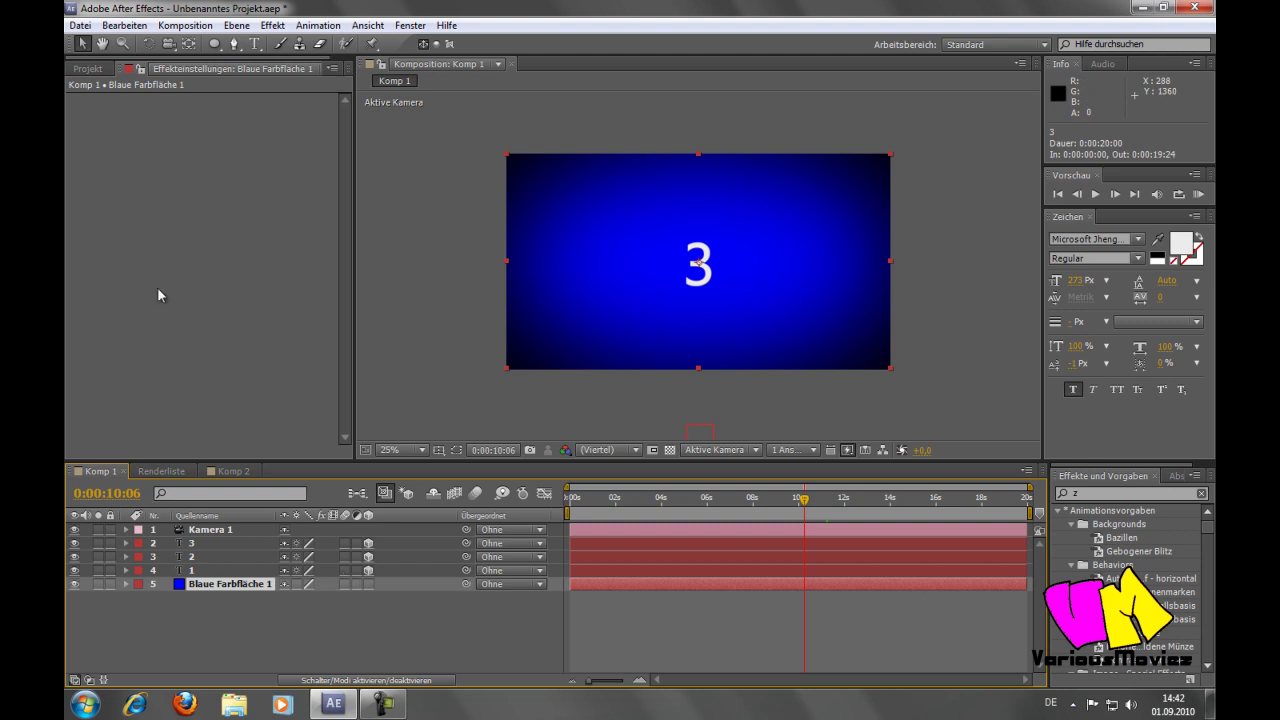
{"action": "left_click", "coordinate": [85, 70]}
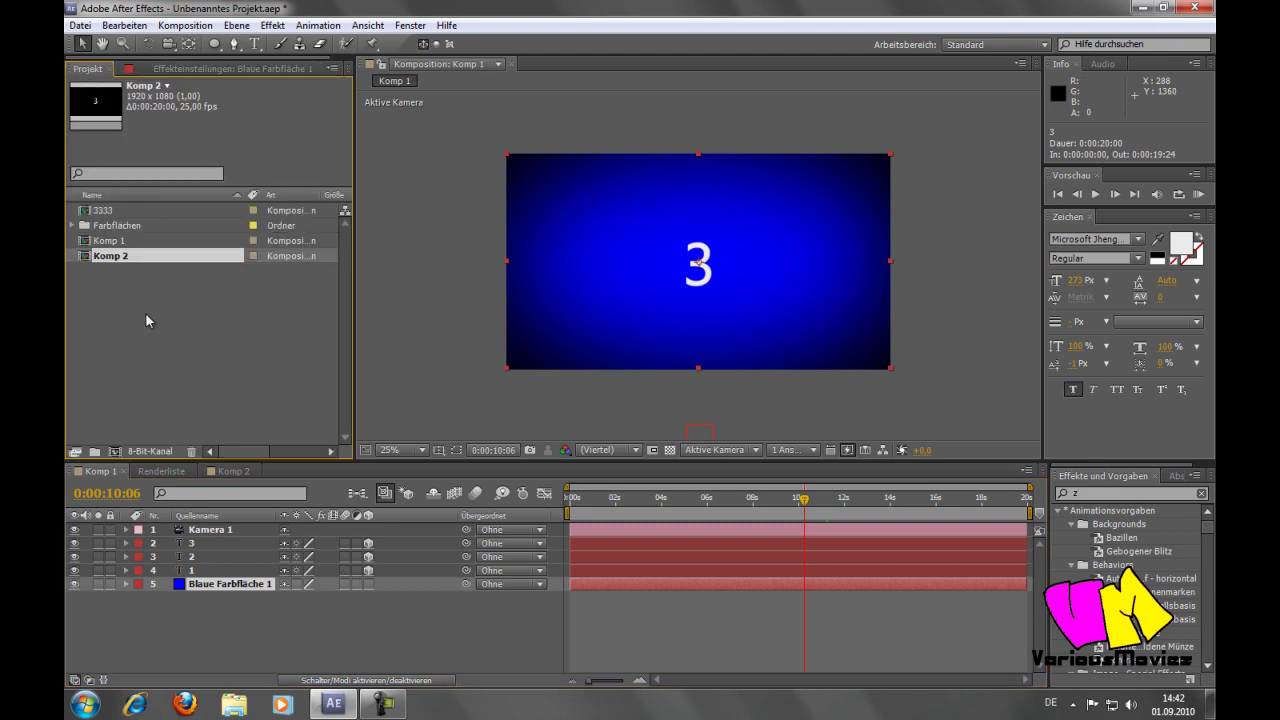
Add the 3333 comp to Komp 1 as layer 2, above the 3 text layer
{"action": "left_click", "coordinate": [109, 212]}
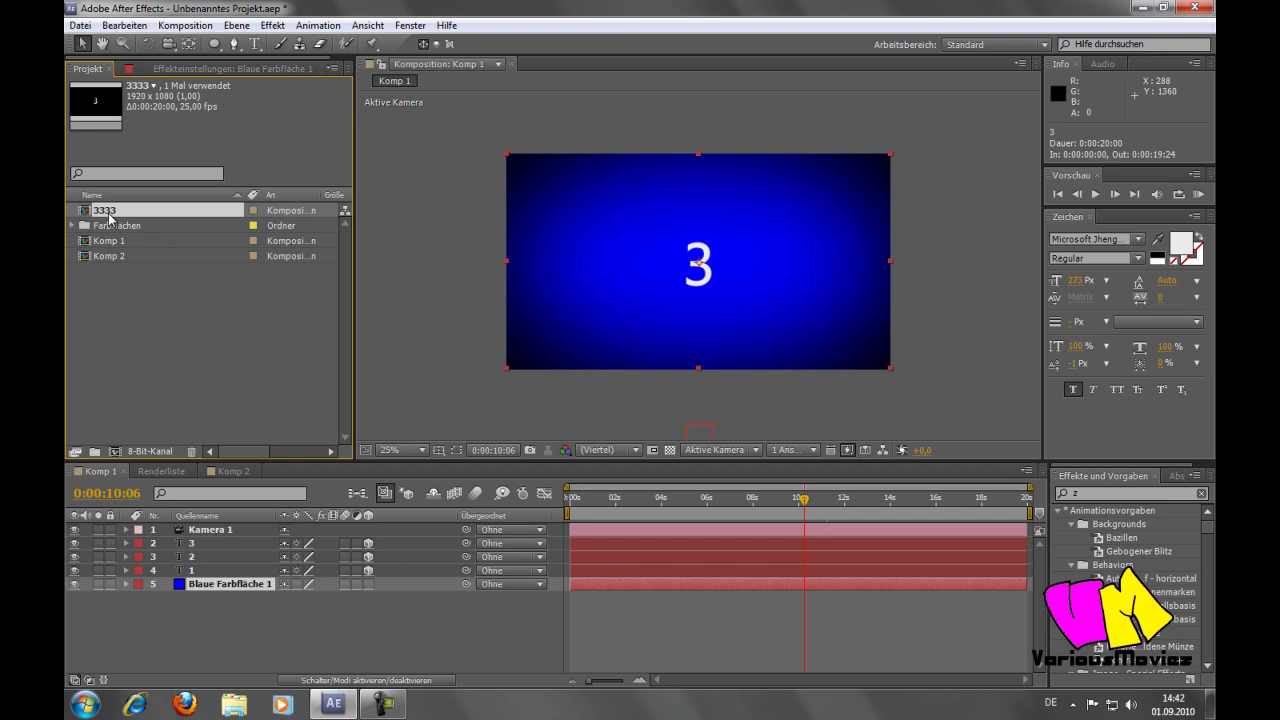
{"action": "left_click_drag", "start_coordinate": [110, 216], "coordinate": [137, 372]}
{"action": "left_click_drag", "start_coordinate": [201, 568], "coordinate": [259, 543]}
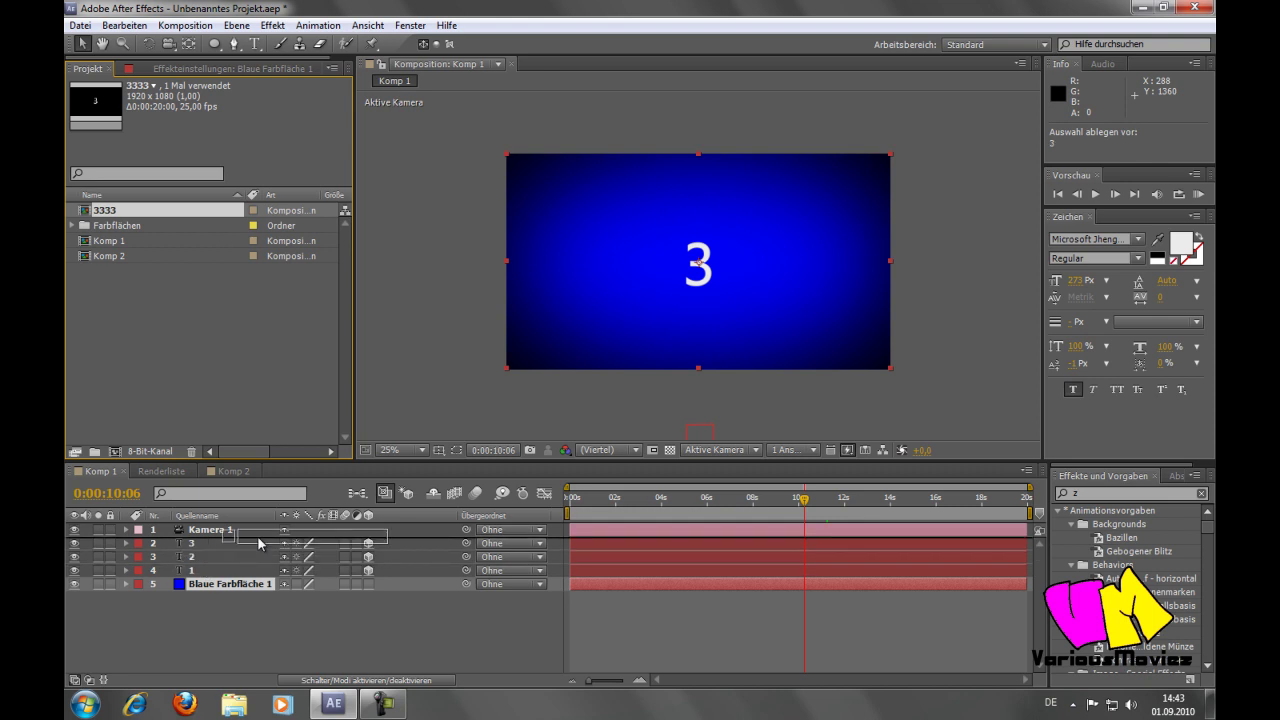
{"action": "left_click_drag", "start_coordinate": [259, 543], "coordinate": [259, 543]}
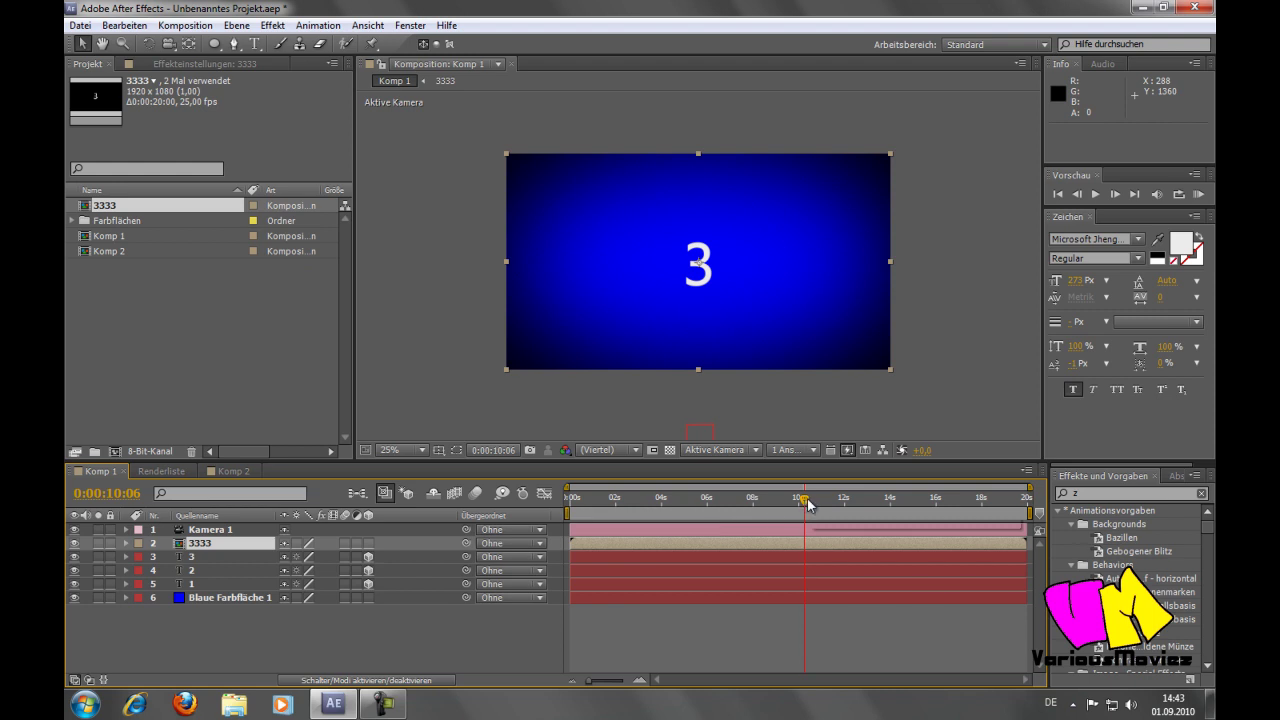
Trim the 3333 layer to end at about 0:00:02:02 and check the shard animation
{"action": "mouse_move", "coordinate": [806, 504]}
{"action": "left_mouse_down"}
{"action": "mouse_move", "coordinate": [568, 509]}
{"action": "mouse_move", "coordinate": [622, 514]}
{"action": "left_mouse_up"}
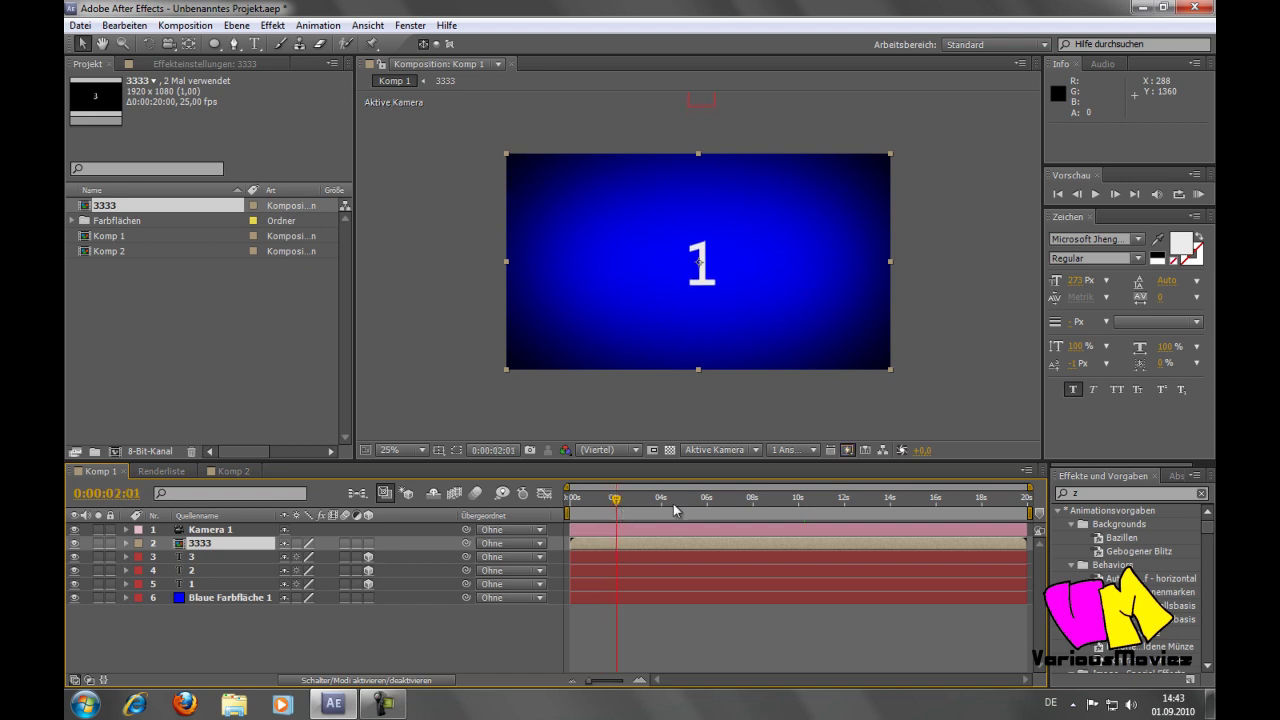
{"action": "left_click_drag", "start_coordinate": [1027, 543], "coordinate": [624, 543]}
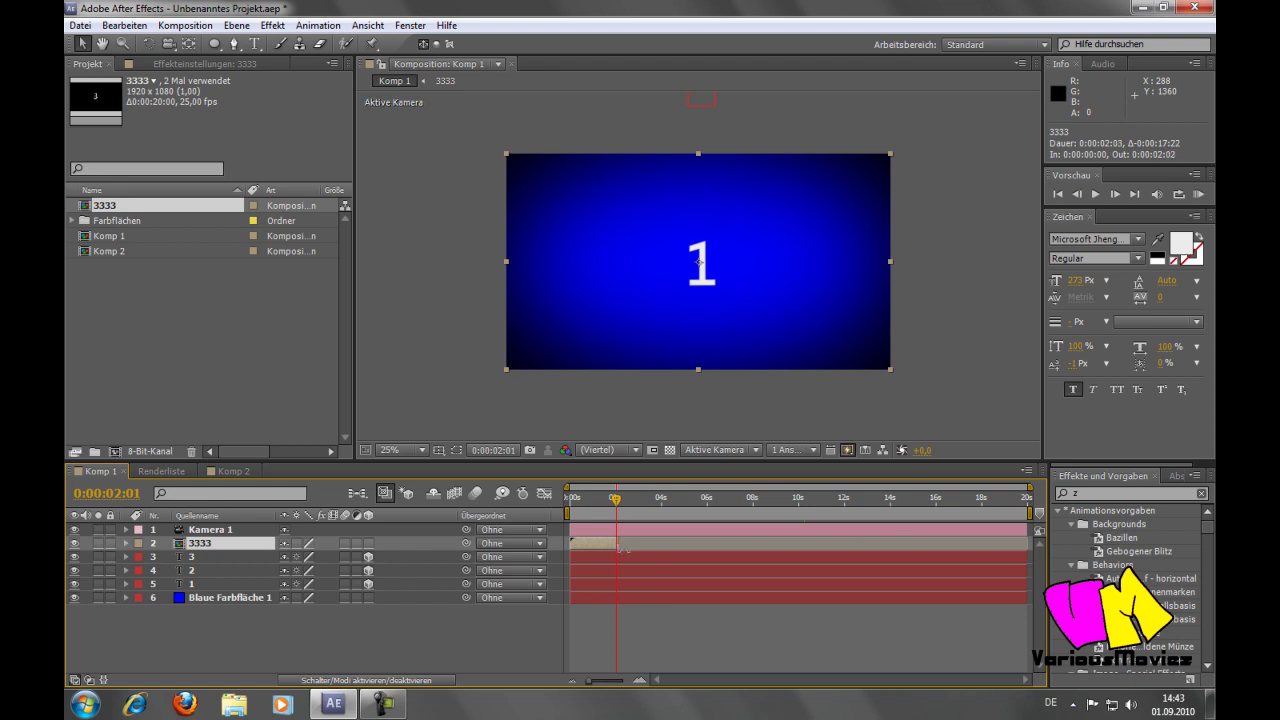
{"action": "mouse_move", "coordinate": [616, 498]}
{"action": "left_mouse_down"}
{"action": "mouse_move", "coordinate": [591, 502]}
{"action": "mouse_move", "coordinate": [615, 500]}
{"action": "left_mouse_up"}
{"action": "left_click", "coordinate": [698, 556]}
{"action": "left_click_drag", "start_coordinate": [617, 509], "coordinate": [866, 513]}
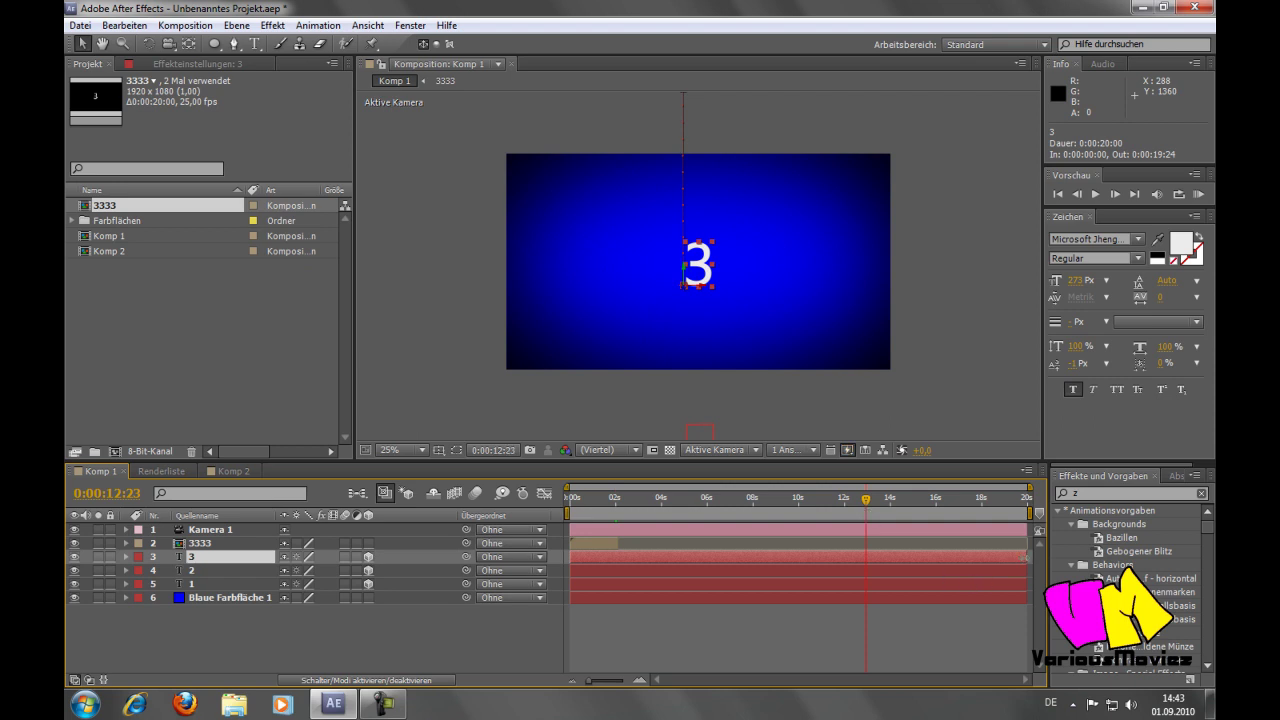
End layer 3 at 0:00:12:23 and start the 3333 layer at 0:00:12:24
{"action": "left_click_drag", "start_coordinate": [1025, 556], "coordinate": [876, 557]}
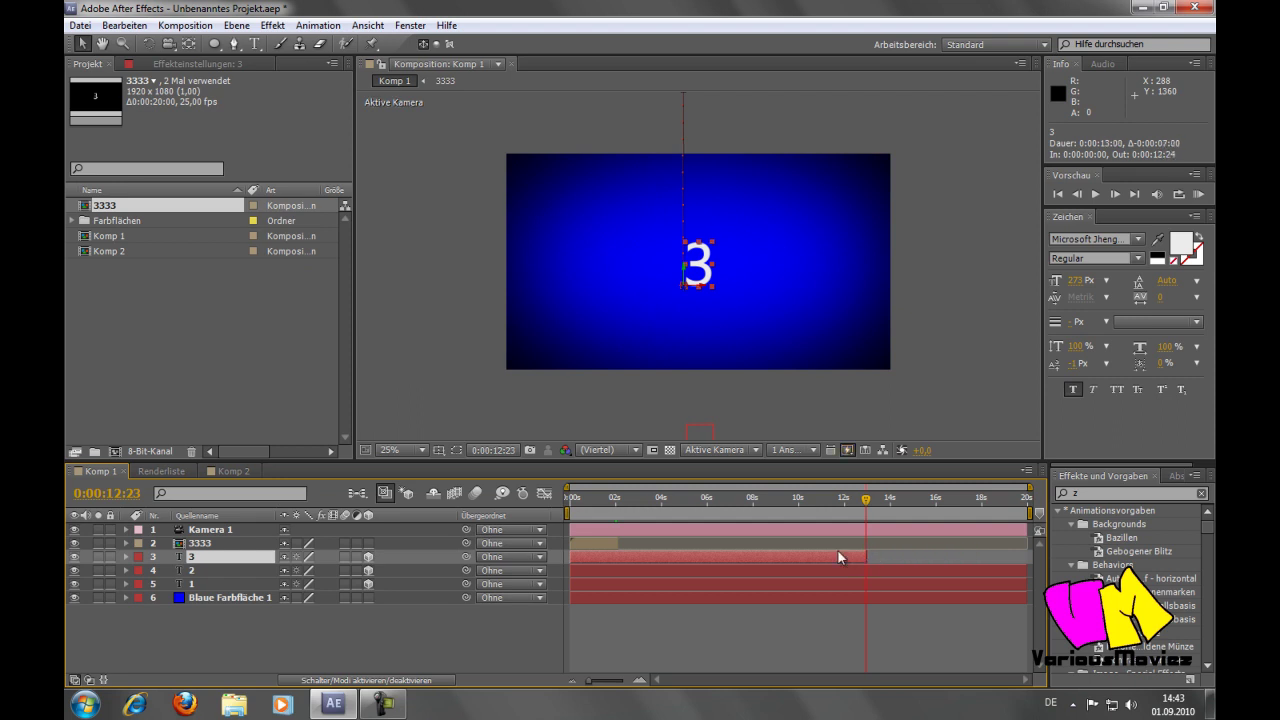
{"action": "left_click_drag", "start_coordinate": [591, 542], "coordinate": [615, 543]}
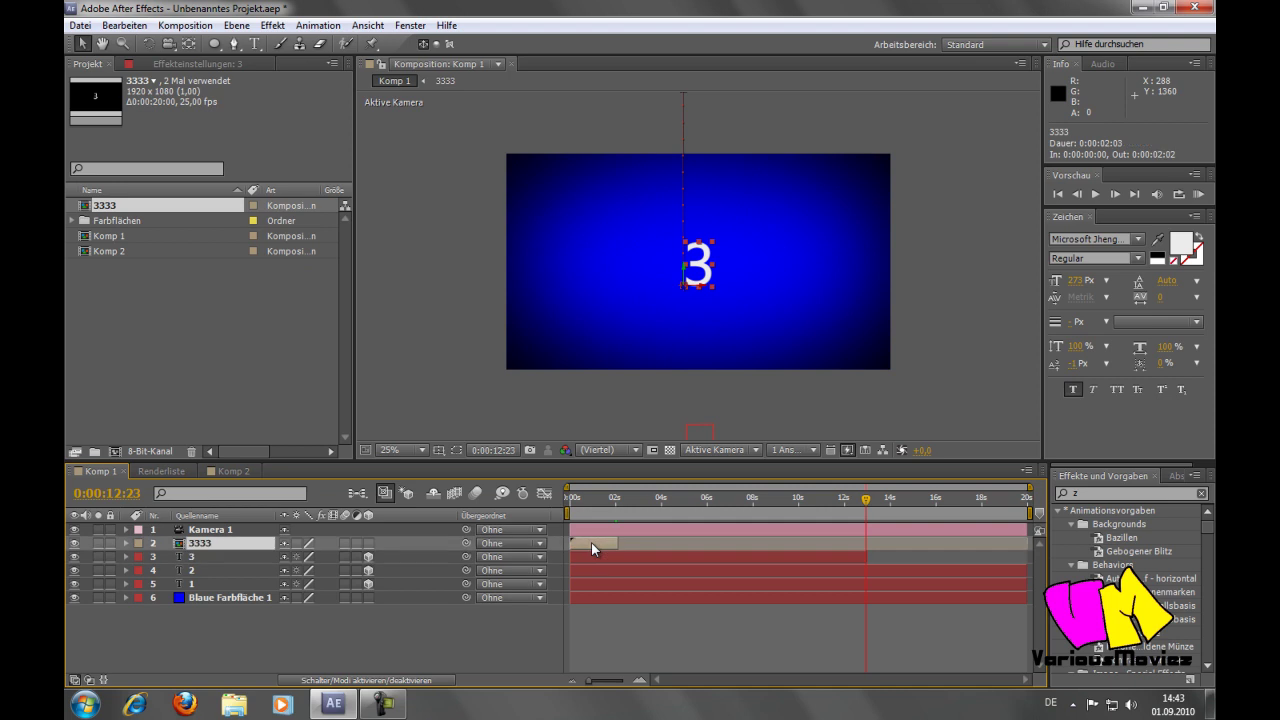
{"action": "left_click_drag", "start_coordinate": [836, 543], "coordinate": [886, 540]}
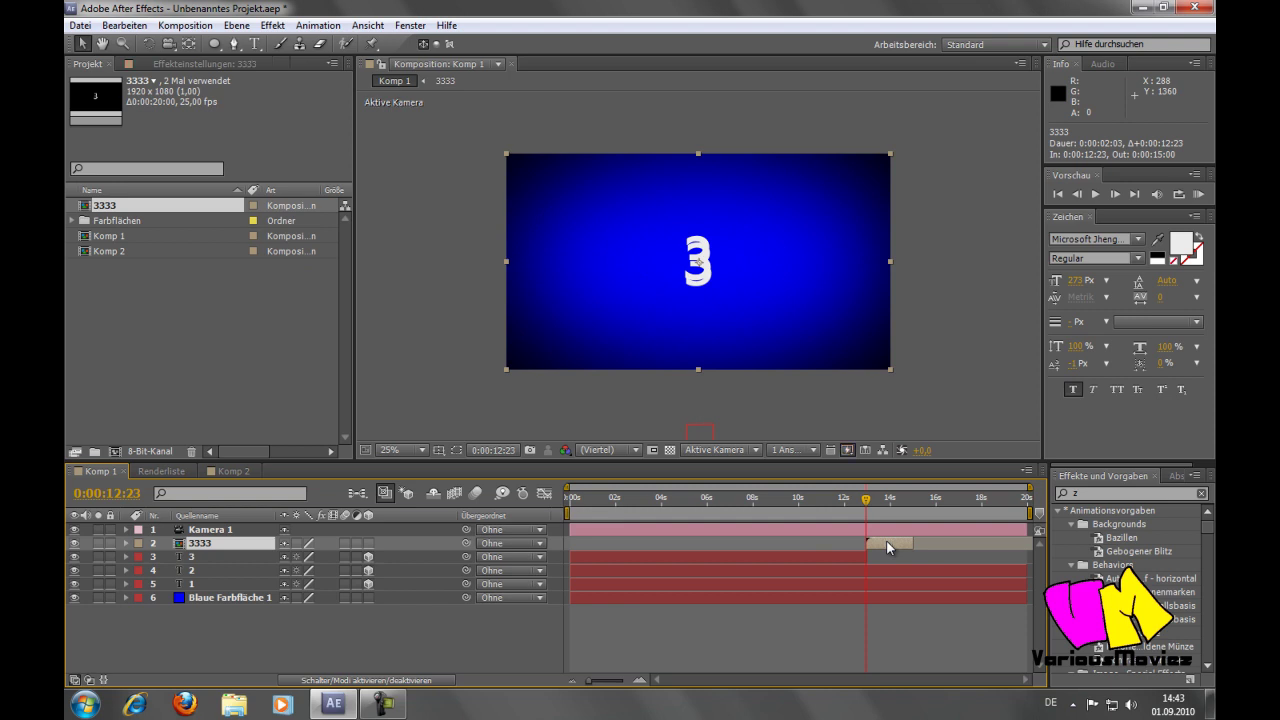
{"action": "left_click_drag", "start_coordinate": [584, 682], "coordinate": [627, 684]}
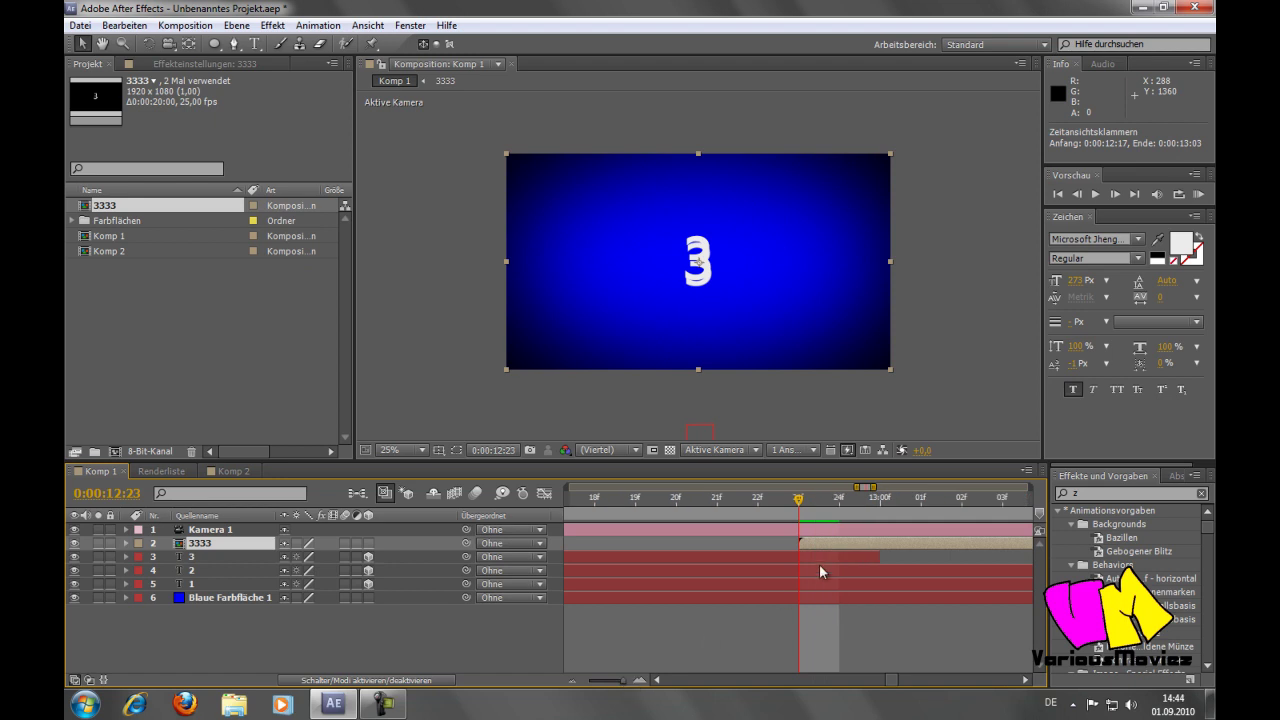
{"action": "left_click_drag", "start_coordinate": [846, 538], "coordinate": [878, 542]}
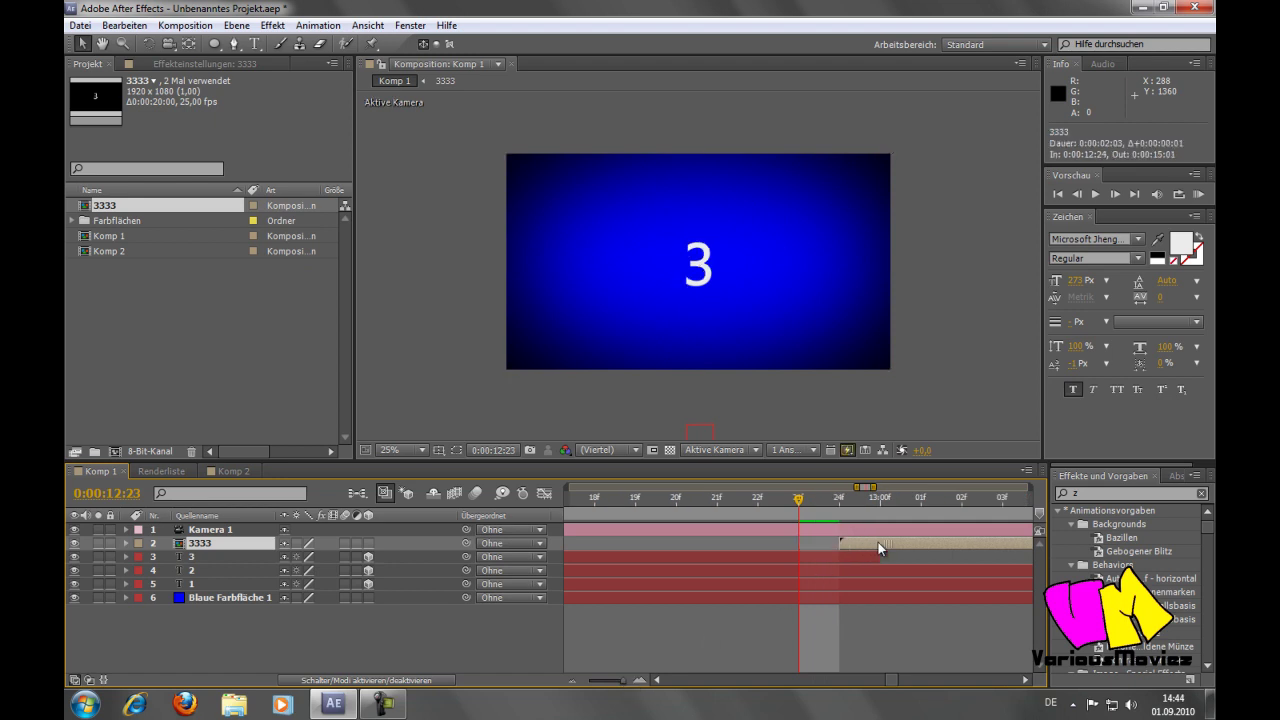
{"action": "left_click_drag", "start_coordinate": [802, 500], "coordinate": [828, 507]}
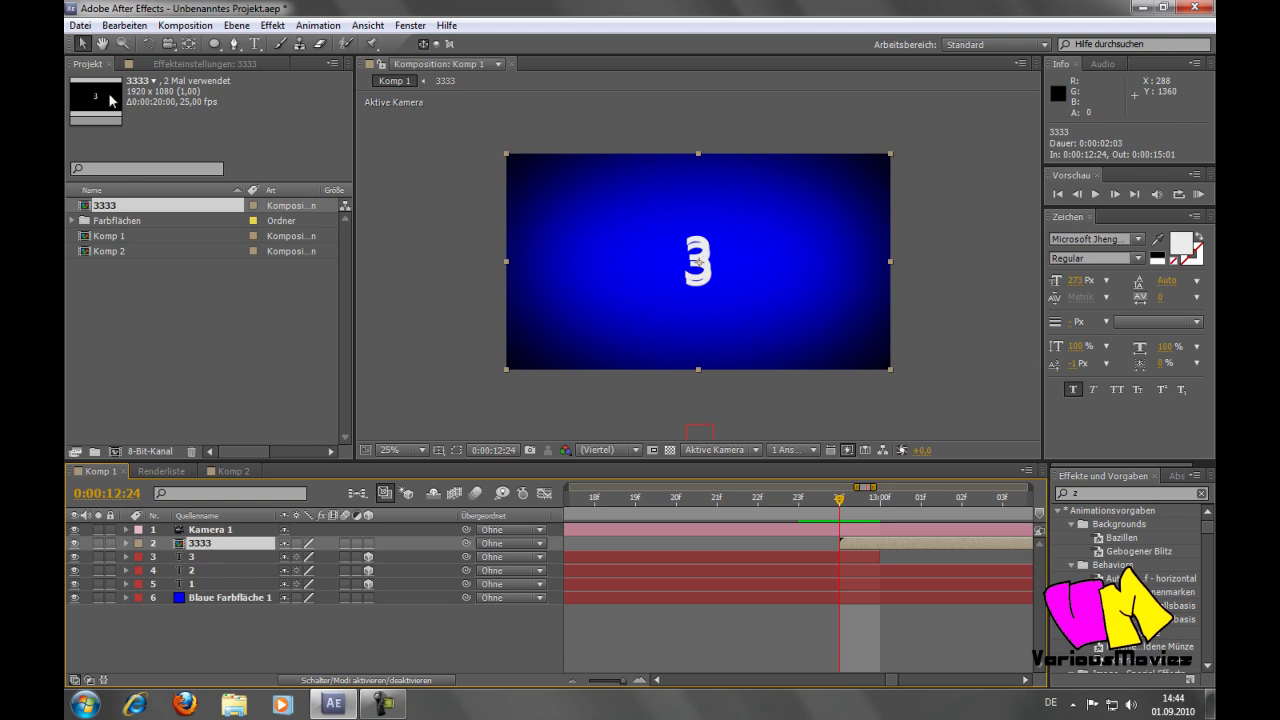
Nudge the 3333 layer in the viewer so its shards line up with the 3
{"action": "left_click_drag", "start_coordinate": [699, 271], "coordinate": [702, 280]}
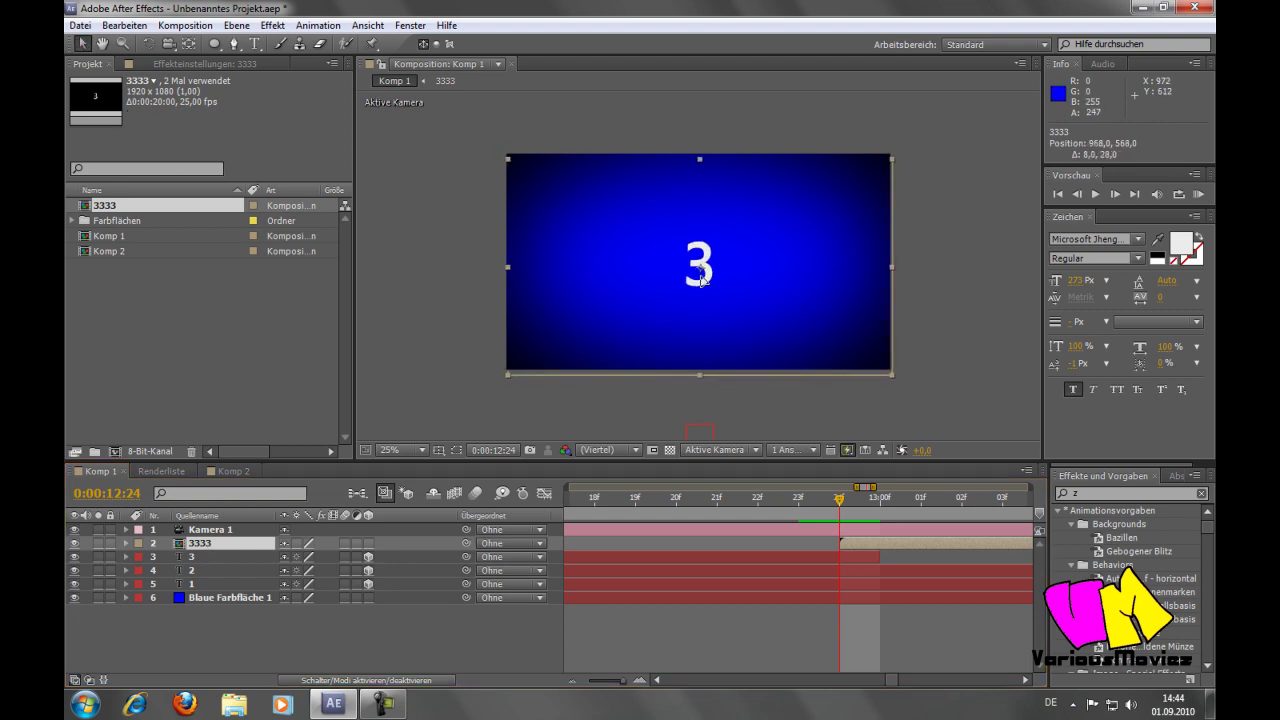
{"action": "scroll", "coordinate": [702, 281], "scroll_direction": "up", "scroll_amount": 2}
{"action": "left_click_drag", "start_coordinate": [701, 281], "coordinate": [701, 279]}
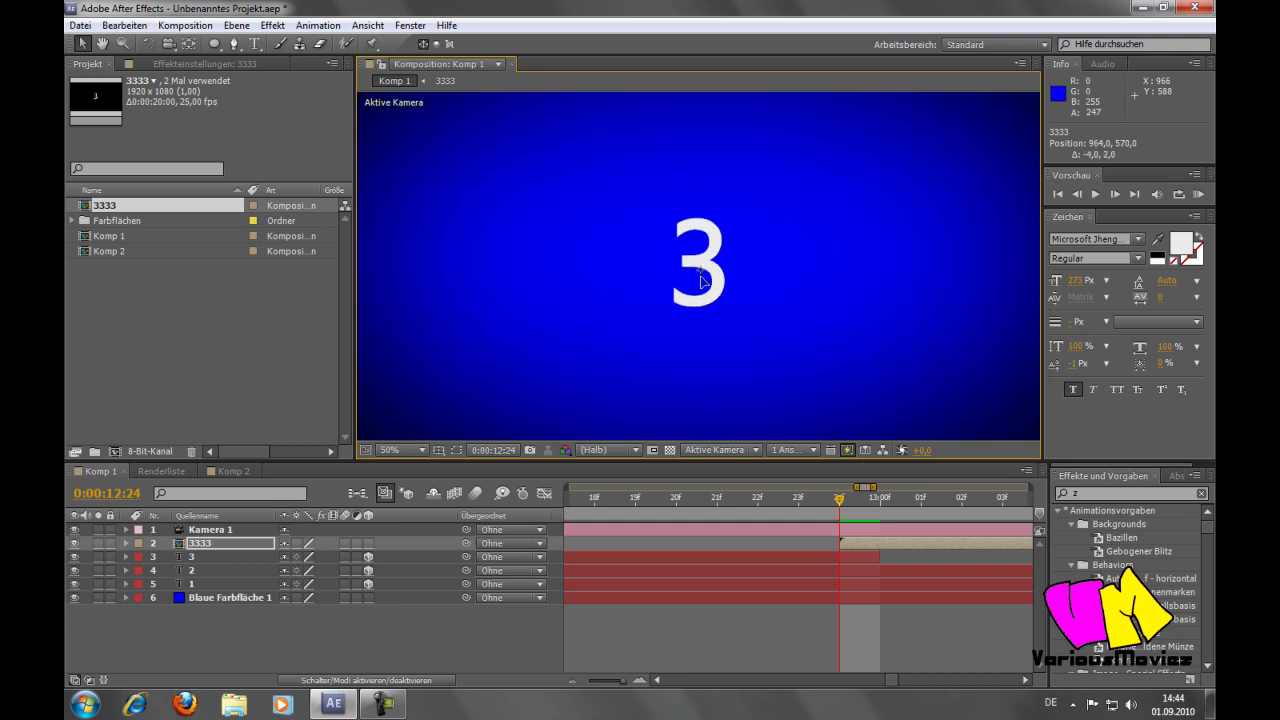
{"action": "left_click_drag", "start_coordinate": [701, 280], "coordinate": [700, 281]}
Preview the countdown's shatter from about ten seconds, then set the viewer to 25%
{"action": "left_click", "coordinate": [827, 503]}
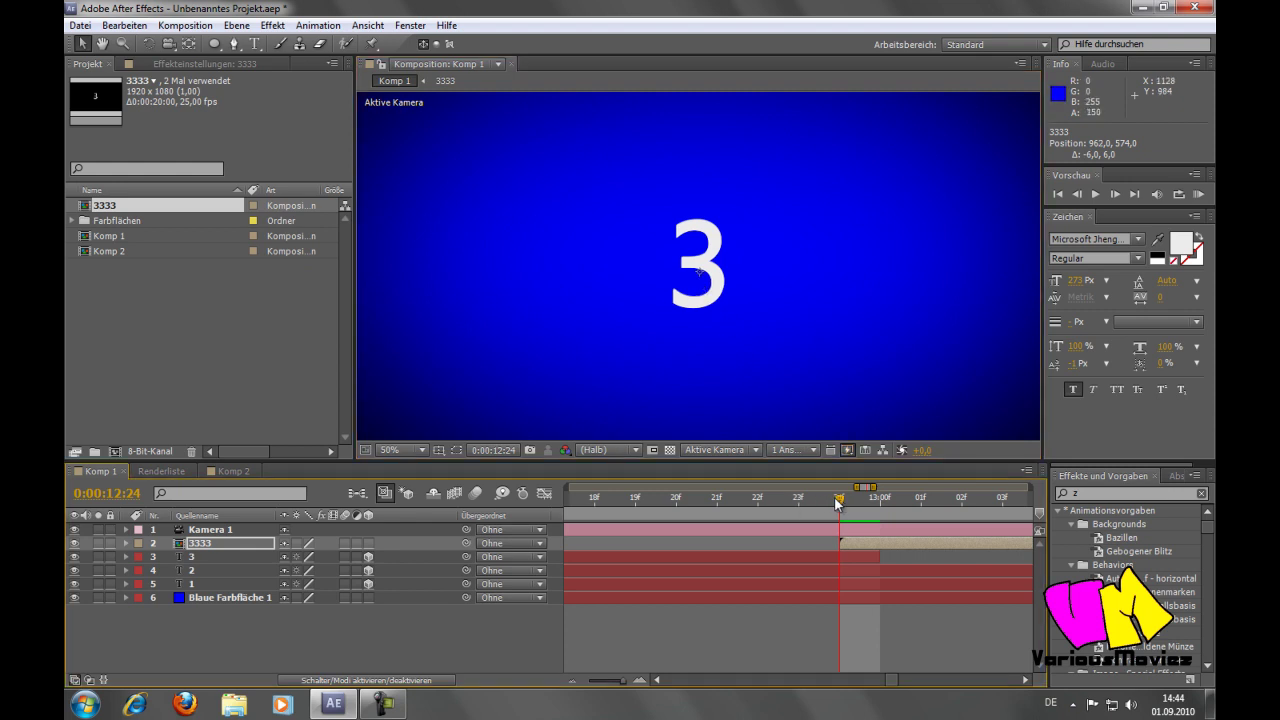
{"action": "left_click", "coordinate": [776, 507]}
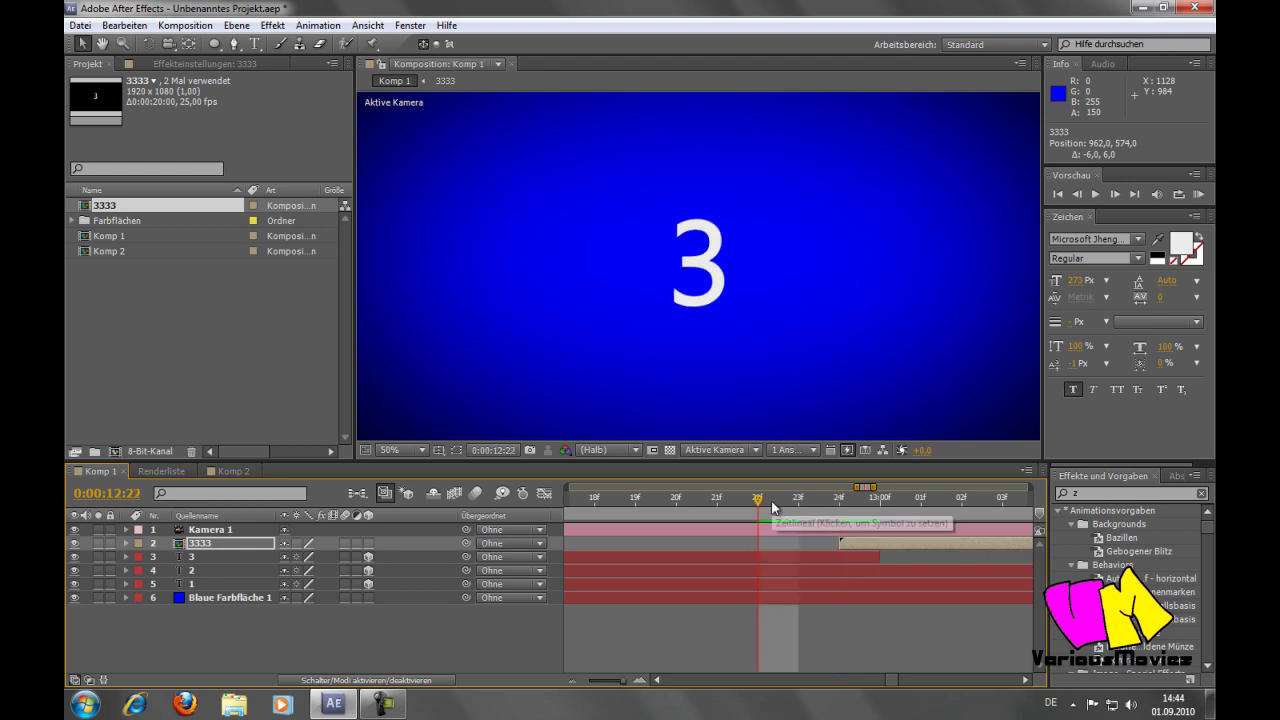
{"action": "key", "text": "space"}
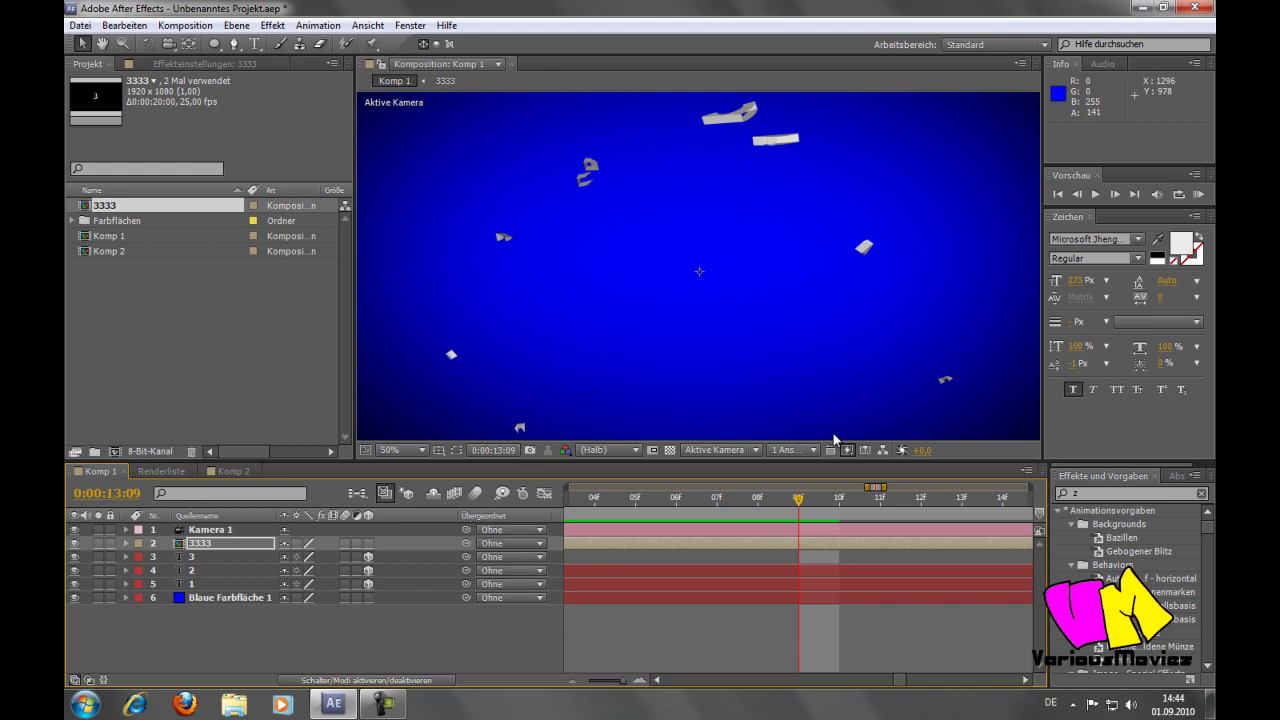
{"action": "left_click_drag", "start_coordinate": [620, 684], "coordinate": [582, 683]}
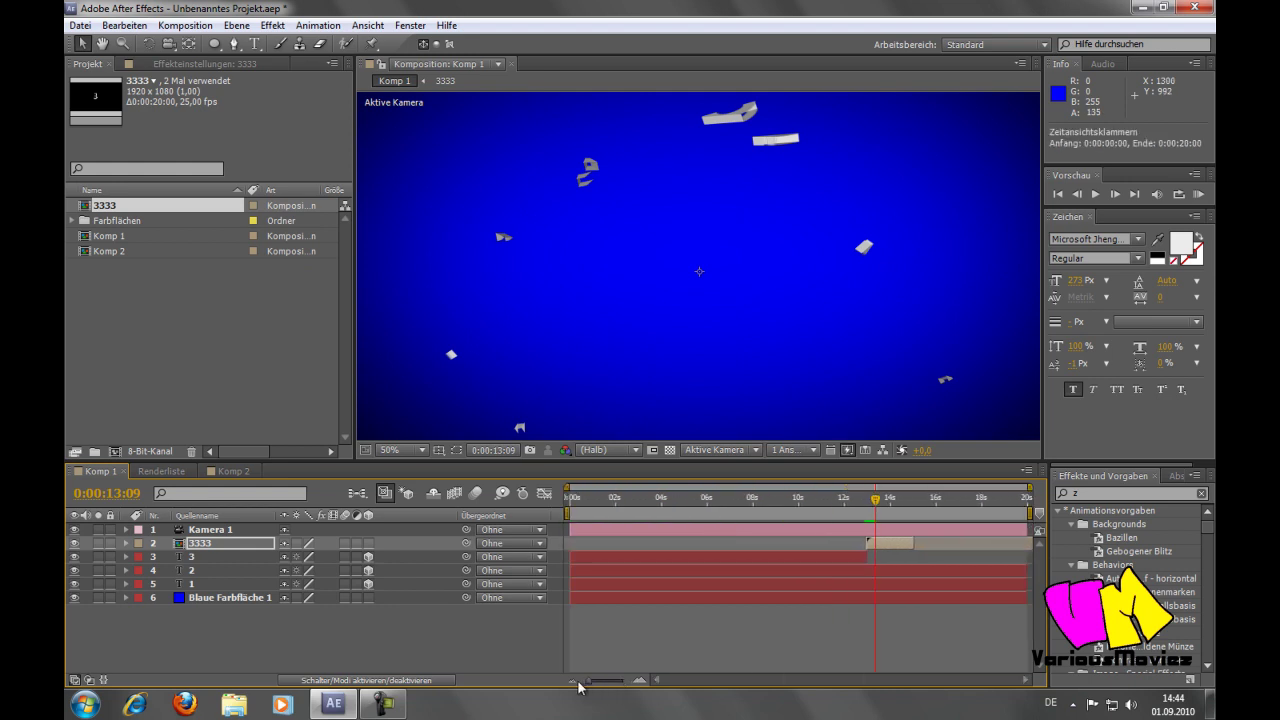
{"action": "left_click", "coordinate": [814, 497]}
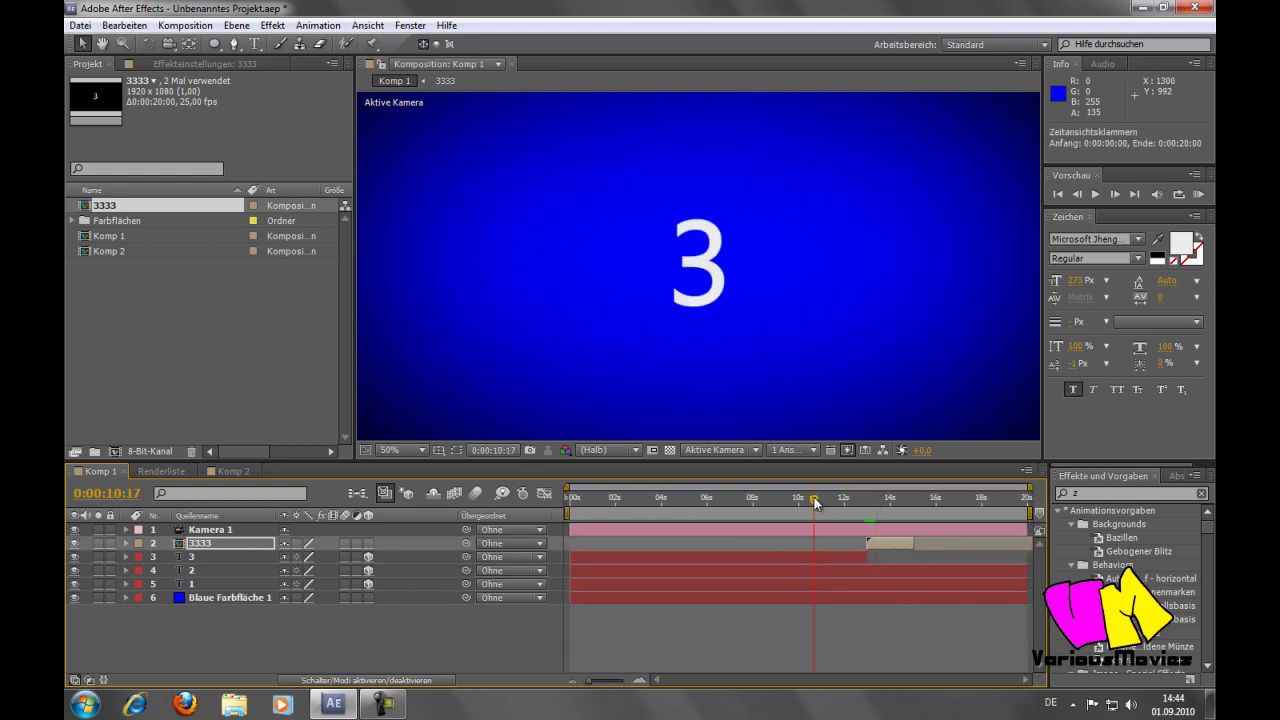
{"action": "key", "text": "space"}
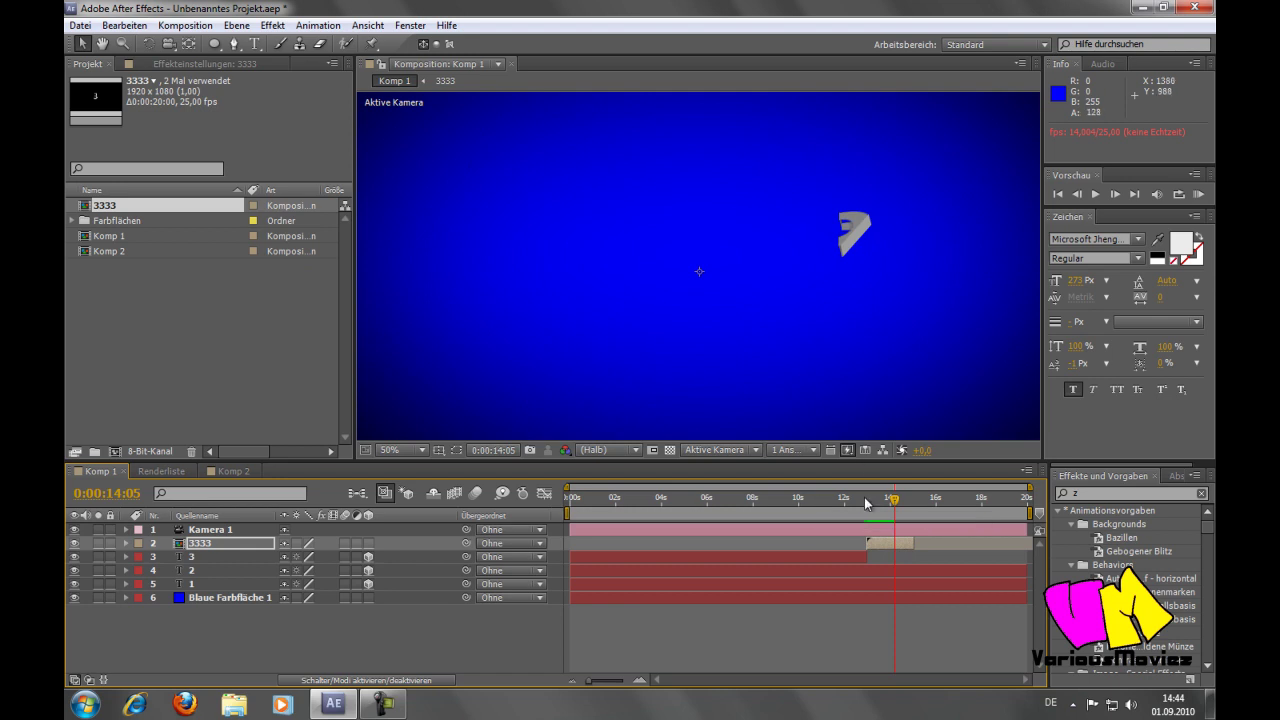
{"action": "left_click_drag", "start_coordinate": [892, 500], "coordinate": [537, 517]}
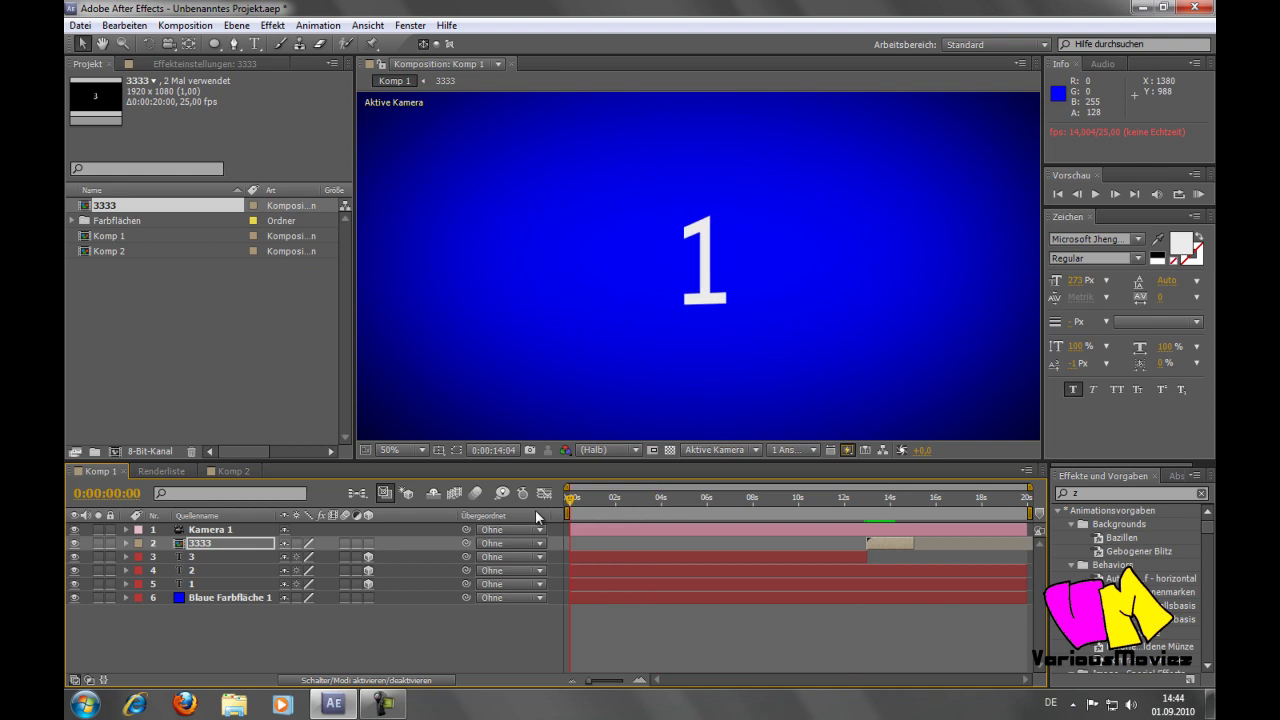
{"action": "left_click", "coordinate": [413, 651]}
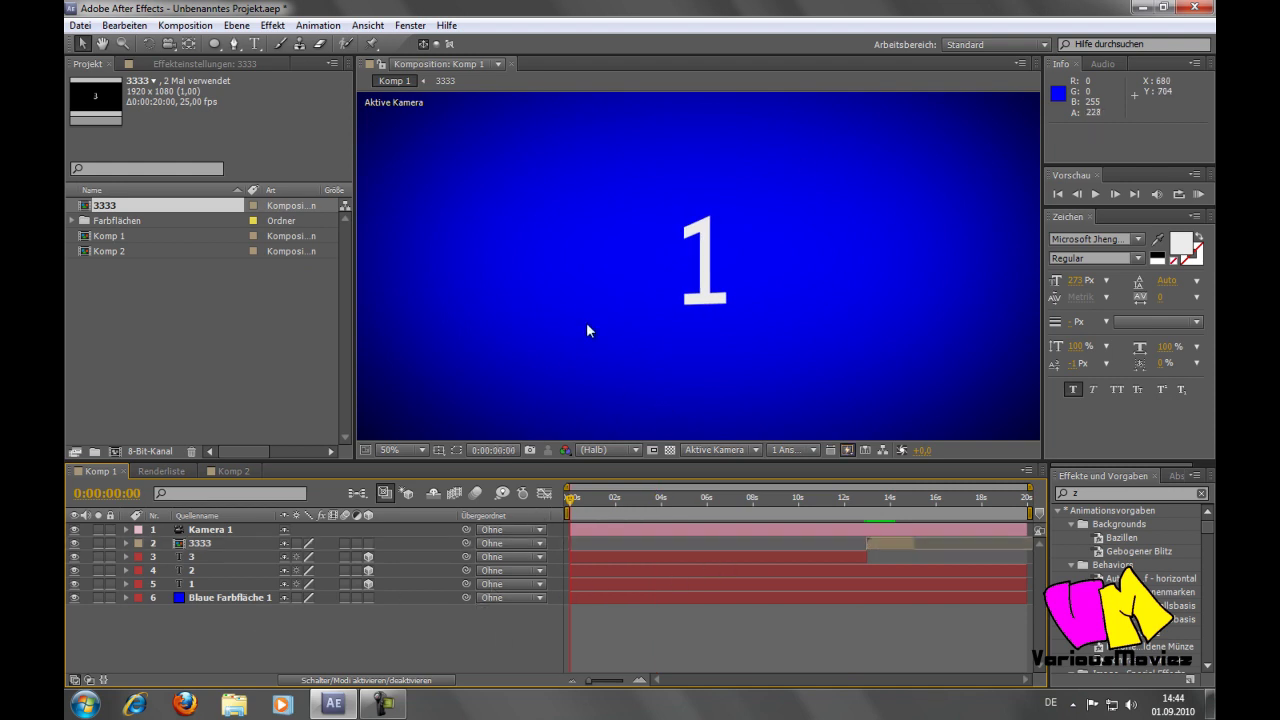
{"action": "key", "text": "comma"}
Add a new blue solid, Blaue Farbfläche 2, at the top of Komp 1
{"action": "right_click", "coordinate": [277, 632]}
{"action": "mouse_move", "coordinate": [474, 478]}
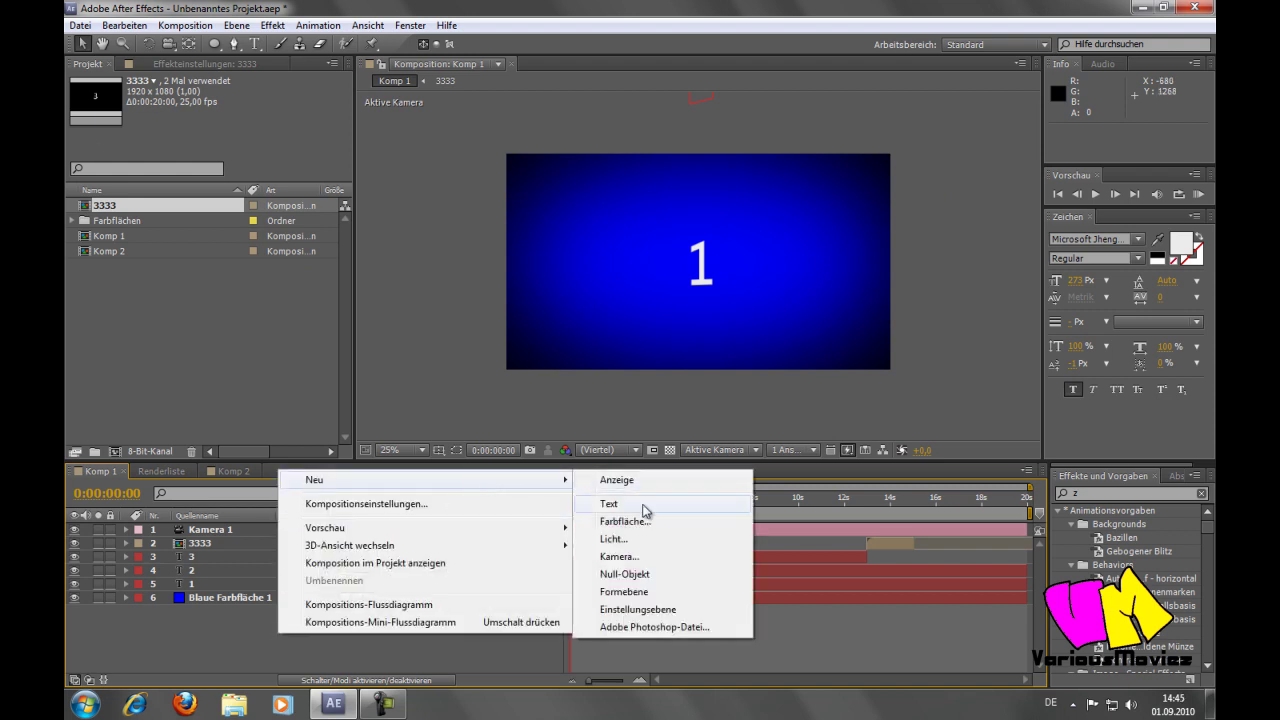
{"action": "left_click", "coordinate": [643, 521]}
{"action": "left_click", "coordinate": [712, 493]}
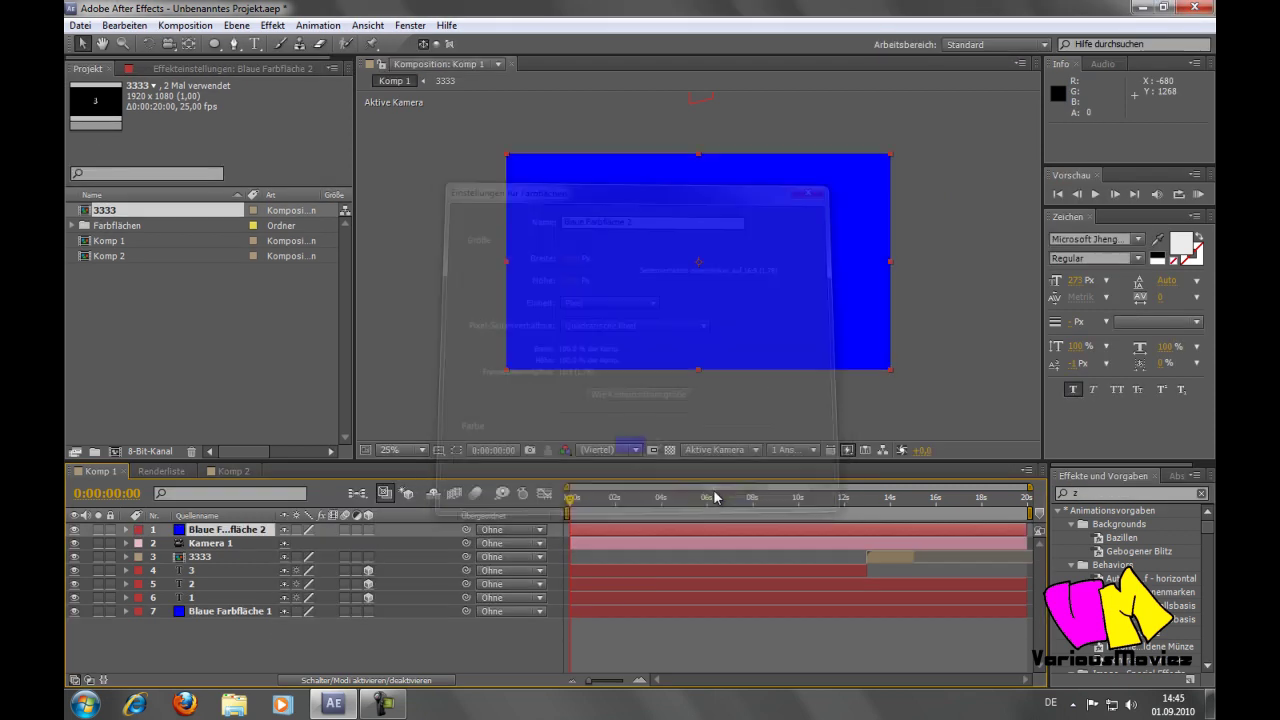
Apply Simulation > CC Particle World to Blaue Farbfläche 2
{"action": "left_click", "coordinate": [272, 25]}
{"action": "mouse_move", "coordinate": [363, 421]}
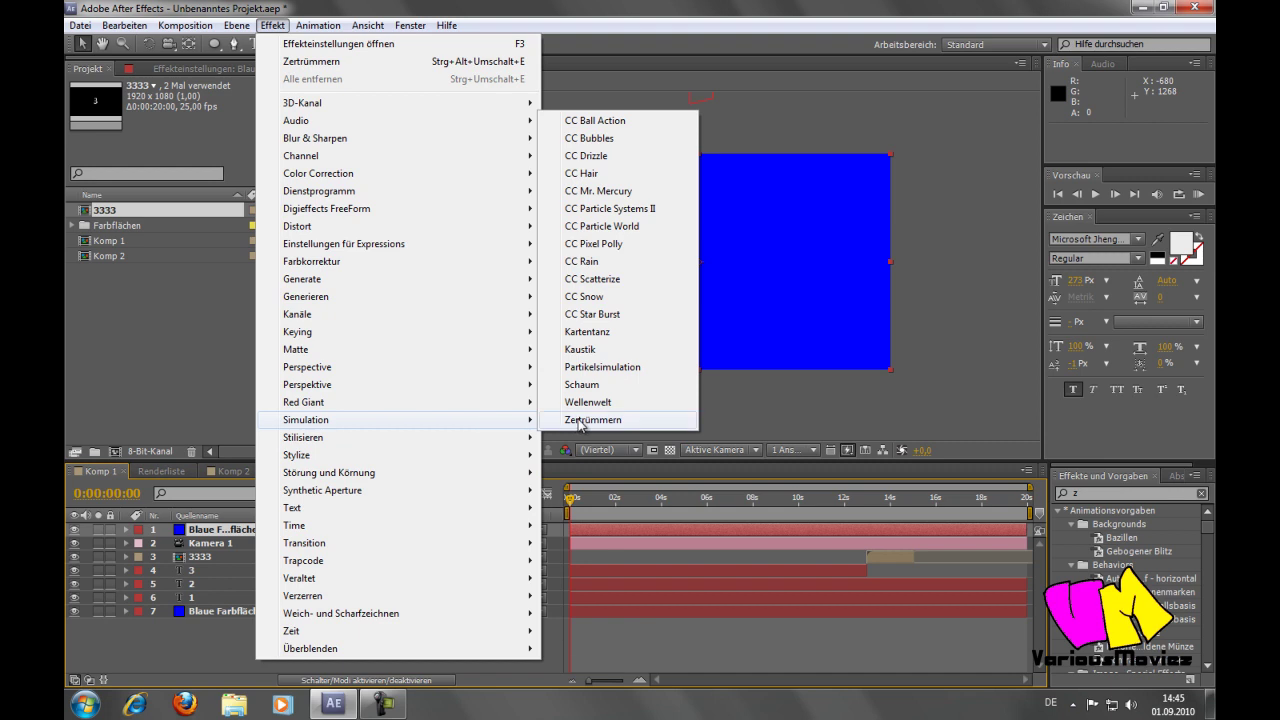
{"action": "left_click", "coordinate": [673, 226]}
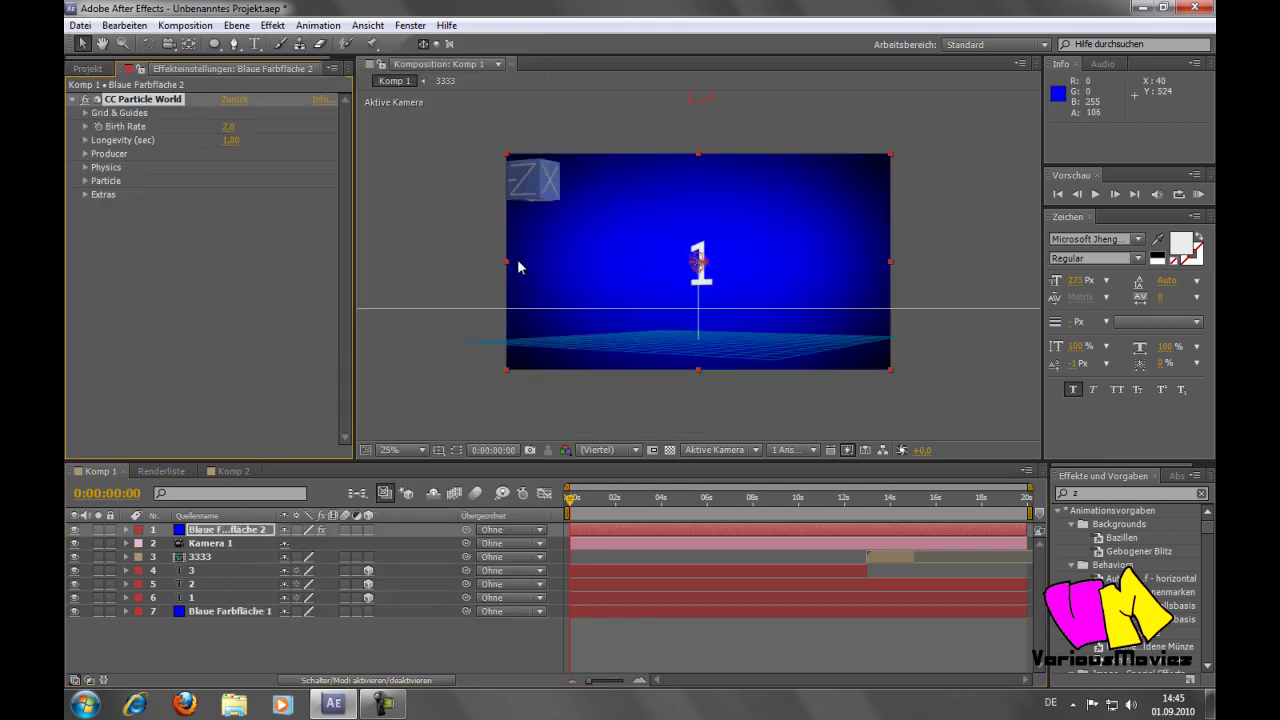
Turn off the Position, Radius, Grid and Horizon guides in CC Particle World
{"action": "left_click", "coordinate": [85, 113]}
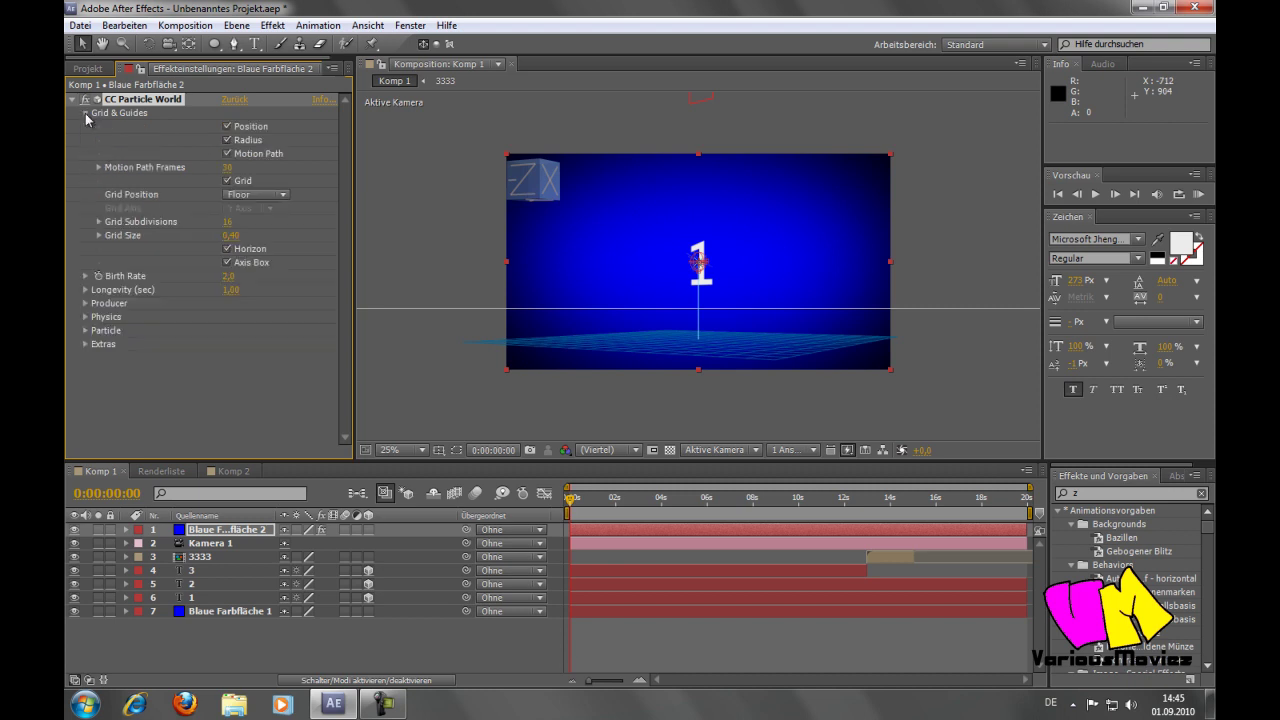
{"action": "left_click", "coordinate": [227, 140]}
{"action": "left_click", "coordinate": [227, 126]}
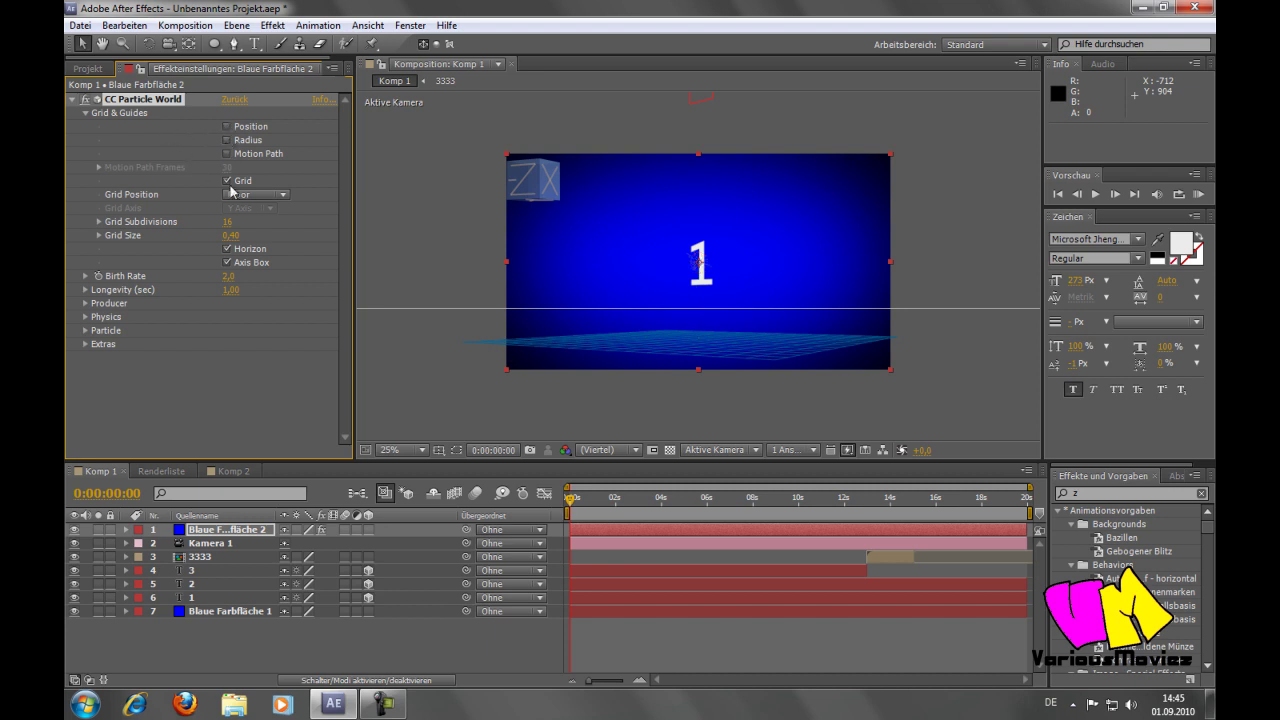
{"action": "left_click", "coordinate": [227, 181]}
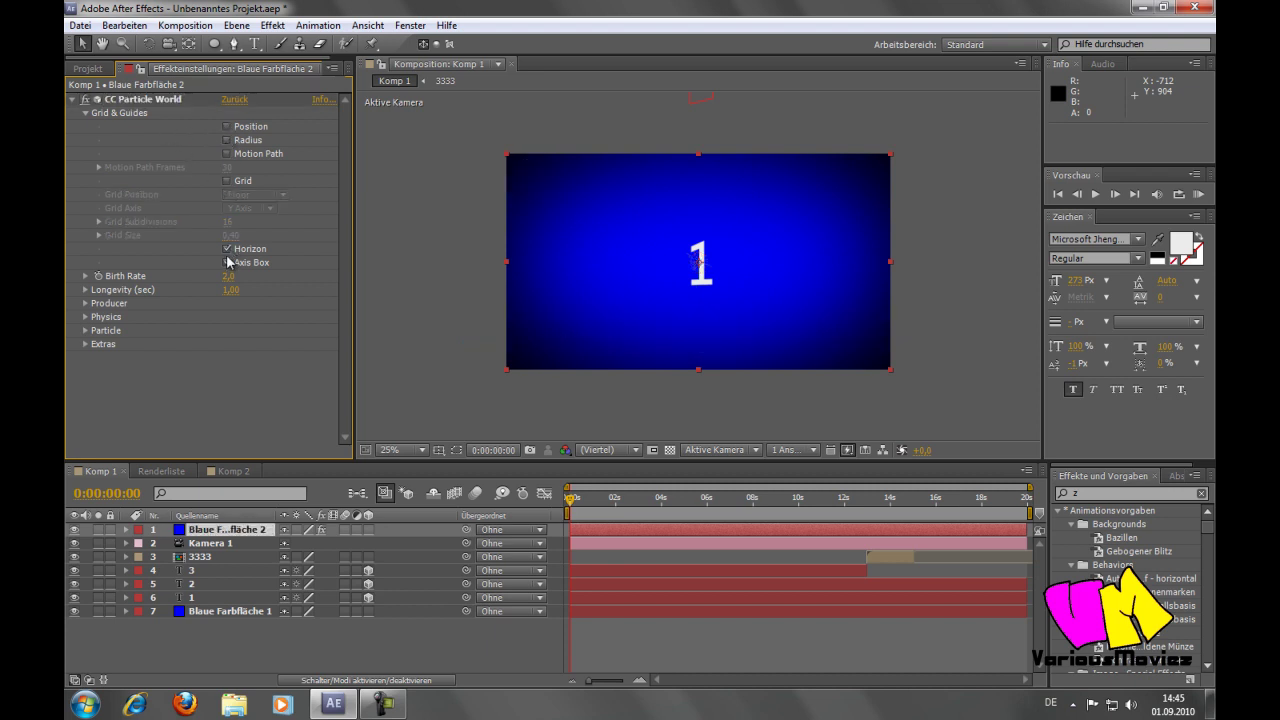
{"action": "left_click", "coordinate": [227, 249]}
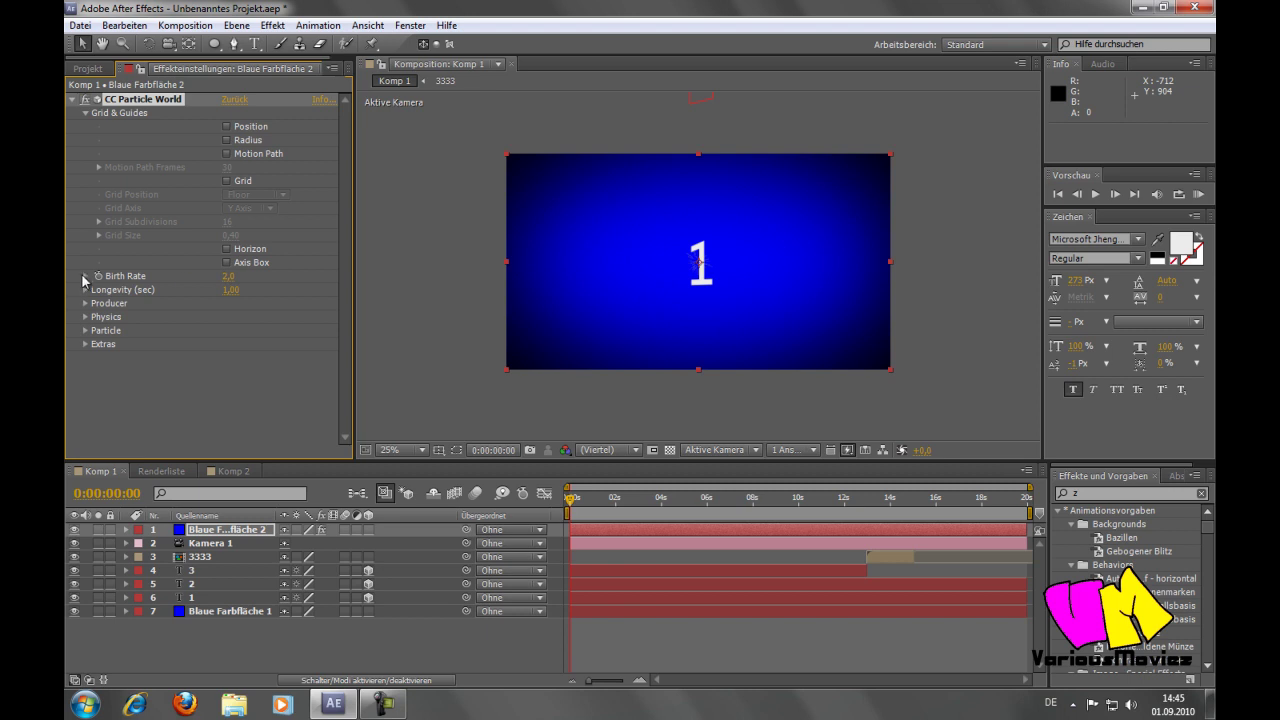
{"action": "left_click", "coordinate": [85, 113]}
Set CC Particle World's Physics Gravity to 0
{"action": "left_click", "coordinate": [85, 167]}
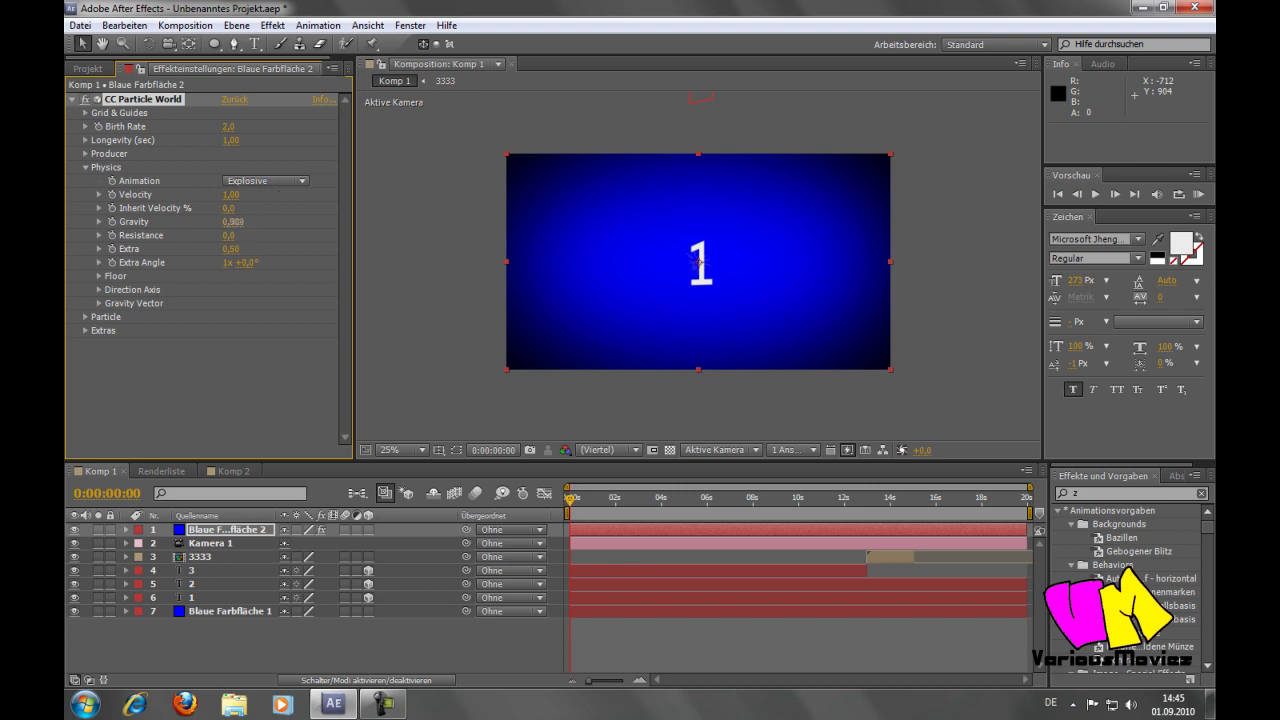
{"action": "type", "text": "0"}
{"action": "key", "text": "Return"}
{"action": "left_click", "coordinate": [85, 168]}
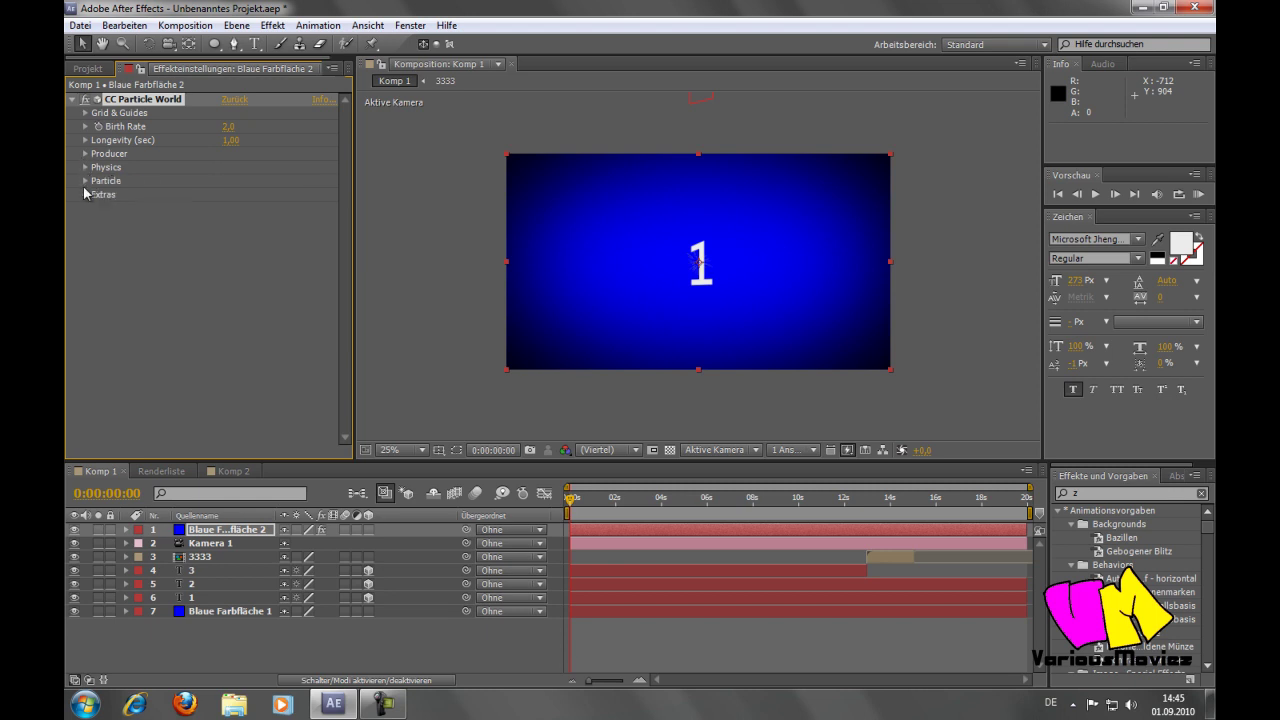
{"action": "left_click", "coordinate": [85, 181]}
{"action": "left_click", "coordinate": [285, 200]}
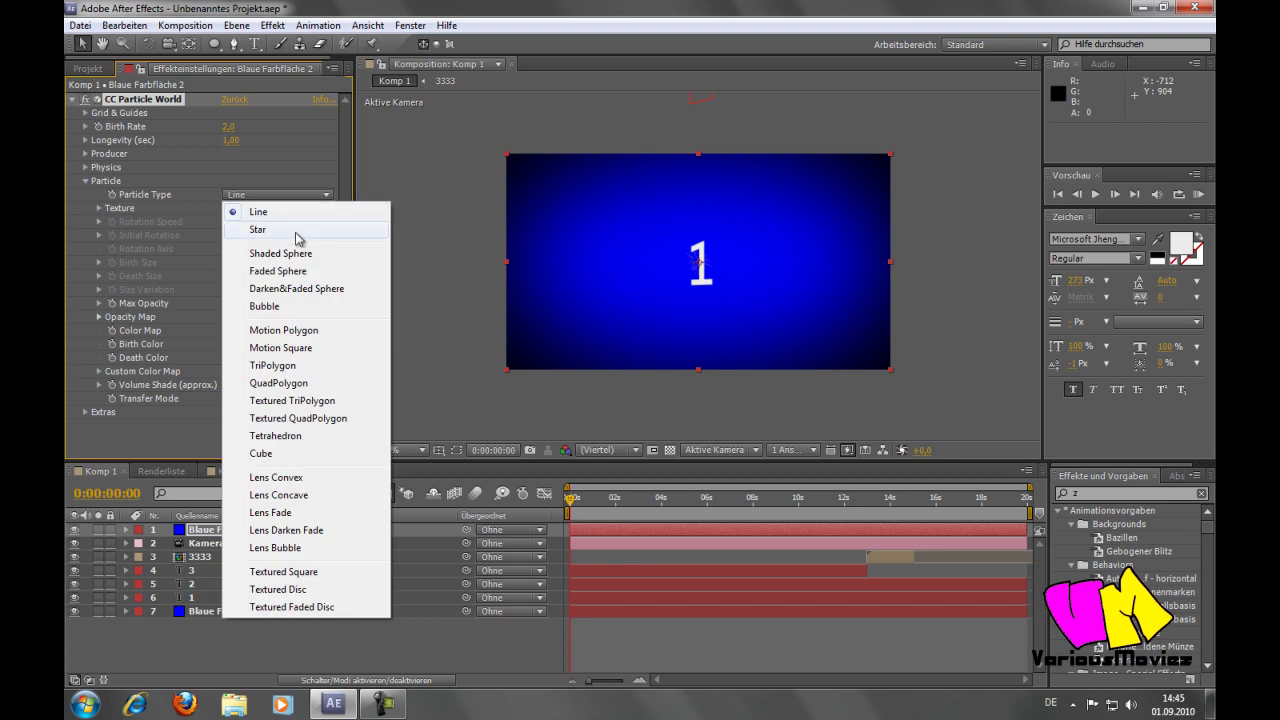
Make the particles Faded Sphere and reduce their Birth Size to 0,460
{"action": "left_click", "coordinate": [313, 275]}
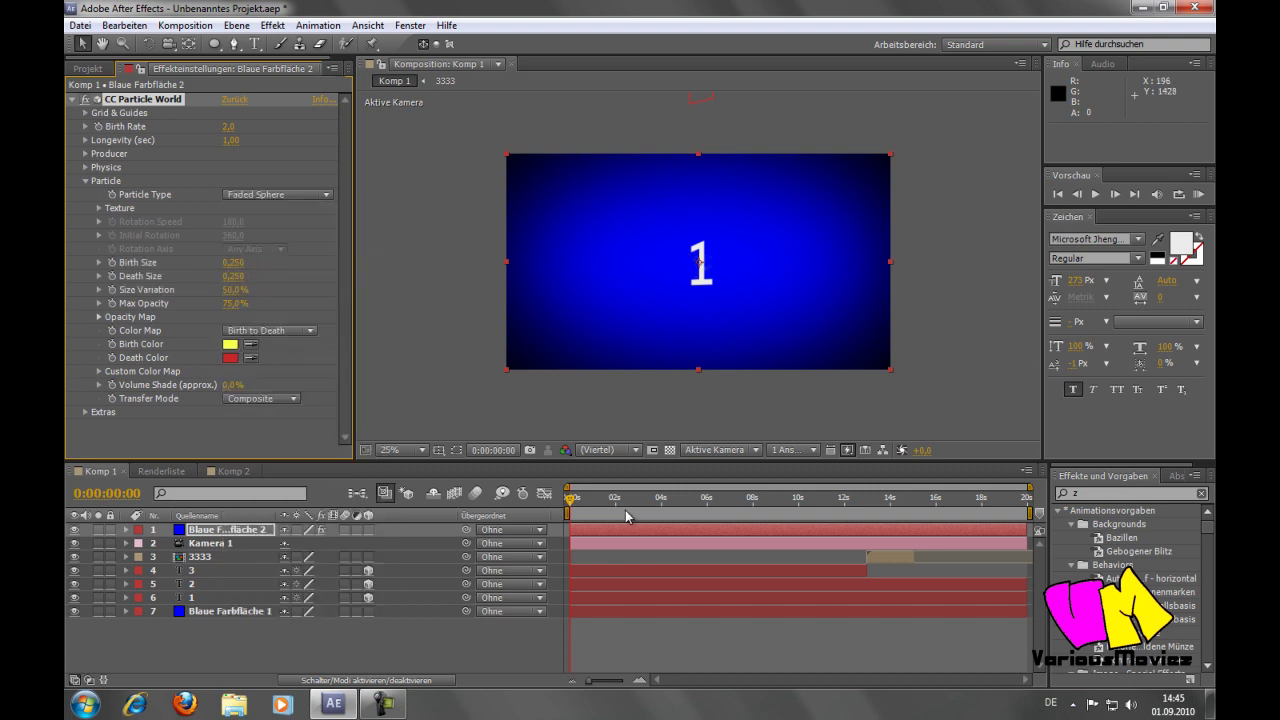
{"action": "mouse_move", "coordinate": [571, 498]}
{"action": "left_mouse_down"}
{"action": "mouse_move", "coordinate": [586, 500]}
{"action": "mouse_move", "coordinate": [567, 509]}
{"action": "left_mouse_up"}
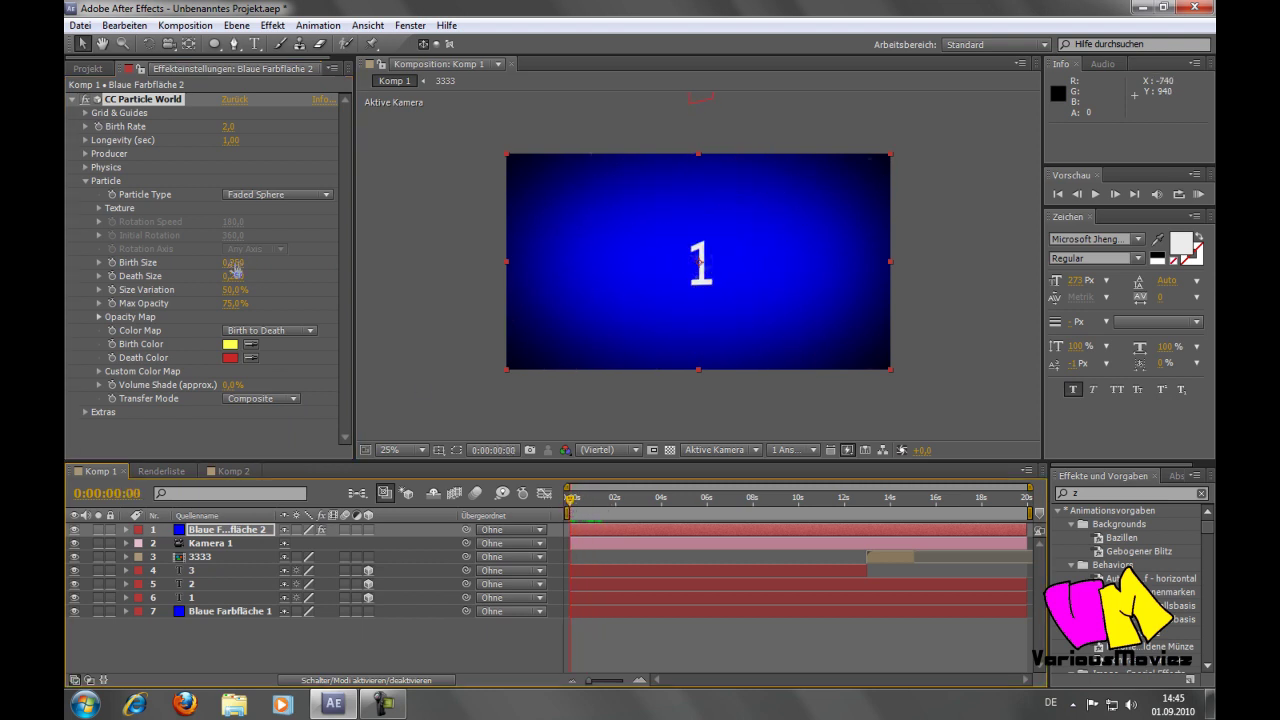
{"action": "left_click_drag", "start_coordinate": [233, 262], "coordinate": [228, 262]}
{"action": "left_click_drag", "start_coordinate": [570, 499], "coordinate": [591, 505]}
Set Birth Color white and Death Color blue, Death Size 0,500 and Size Variation 19%
{"action": "left_click", "coordinate": [230, 344]}
{"action": "left_click_drag", "start_coordinate": [512, 360], "coordinate": [372, 306]}
{"action": "left_click", "coordinate": [807, 334]}
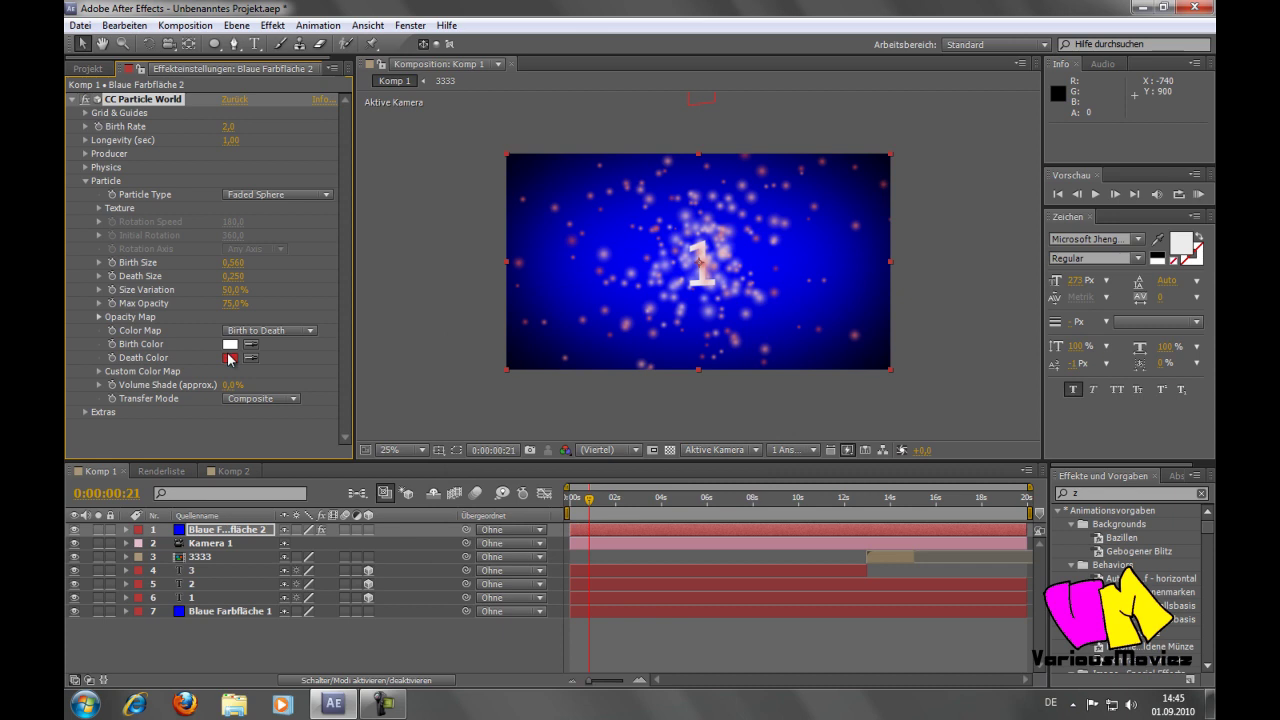
{"action": "left_click", "coordinate": [230, 357]}
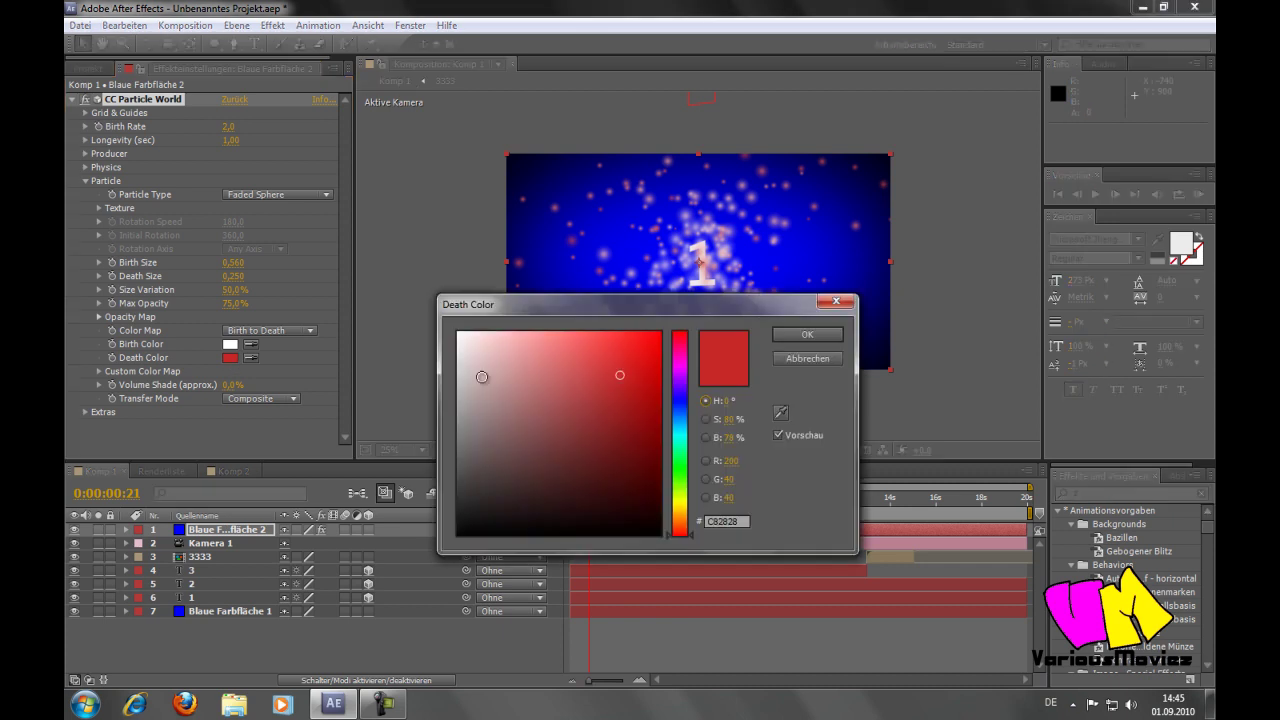
{"action": "left_click", "coordinate": [686, 406]}
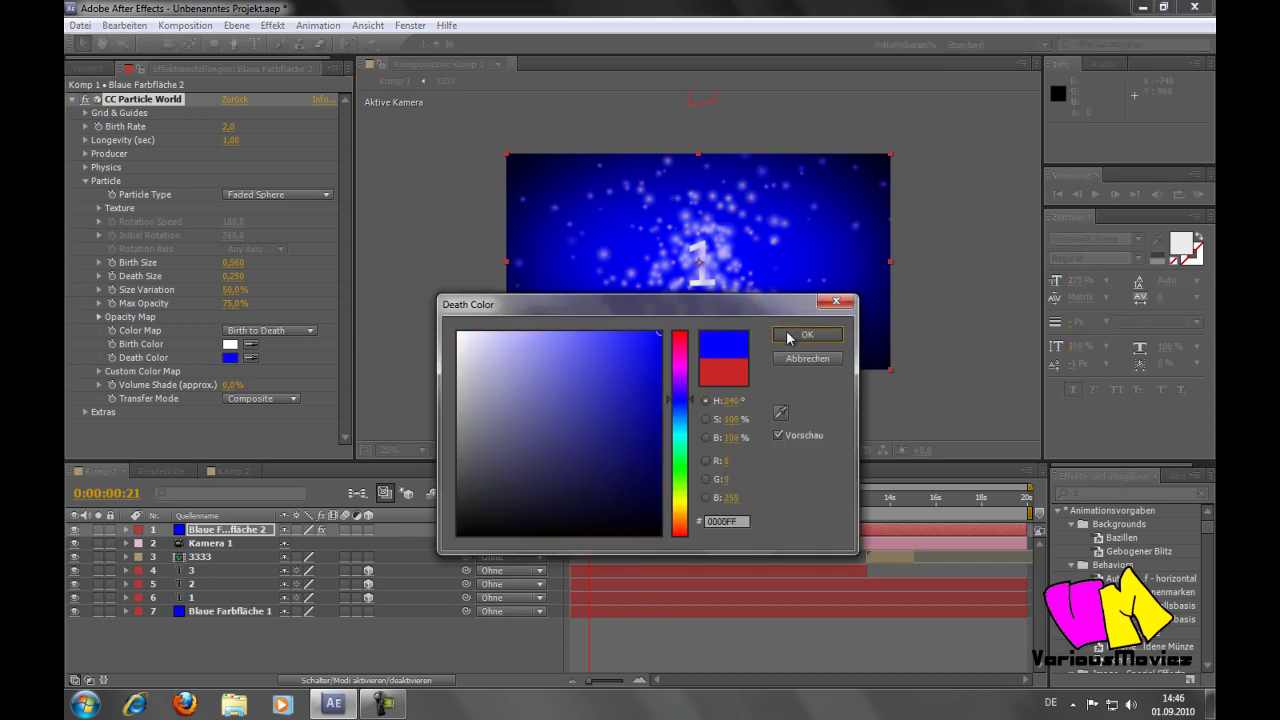
{"action": "left_click", "coordinate": [807, 334]}
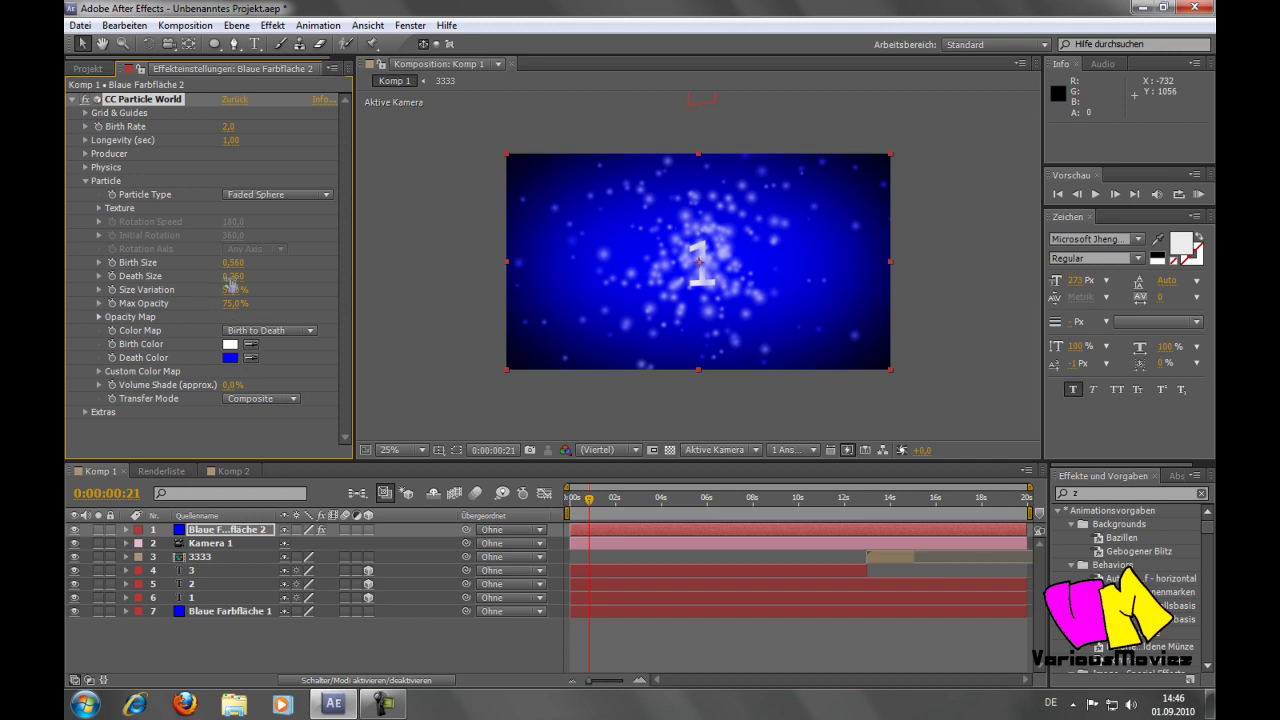
{"action": "left_click_drag", "start_coordinate": [233, 276], "coordinate": [254, 277]}
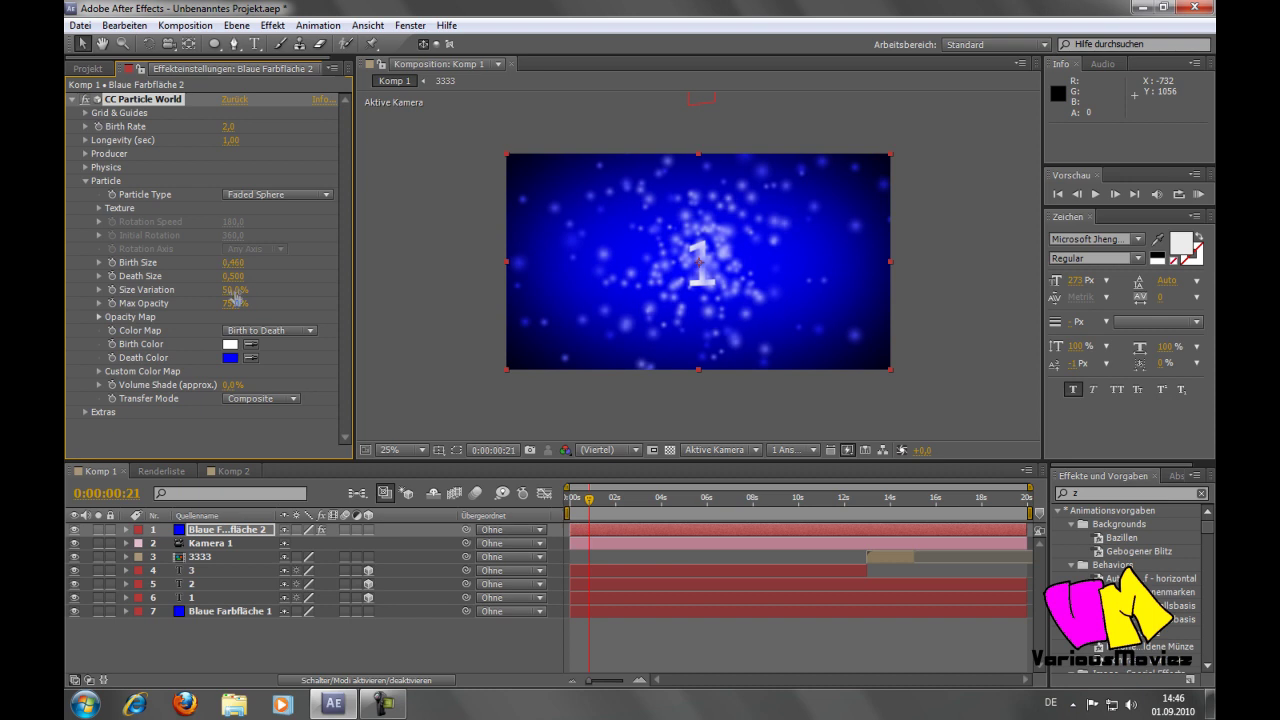
{"action": "left_click_drag", "start_coordinate": [235, 296], "coordinate": [230, 303]}
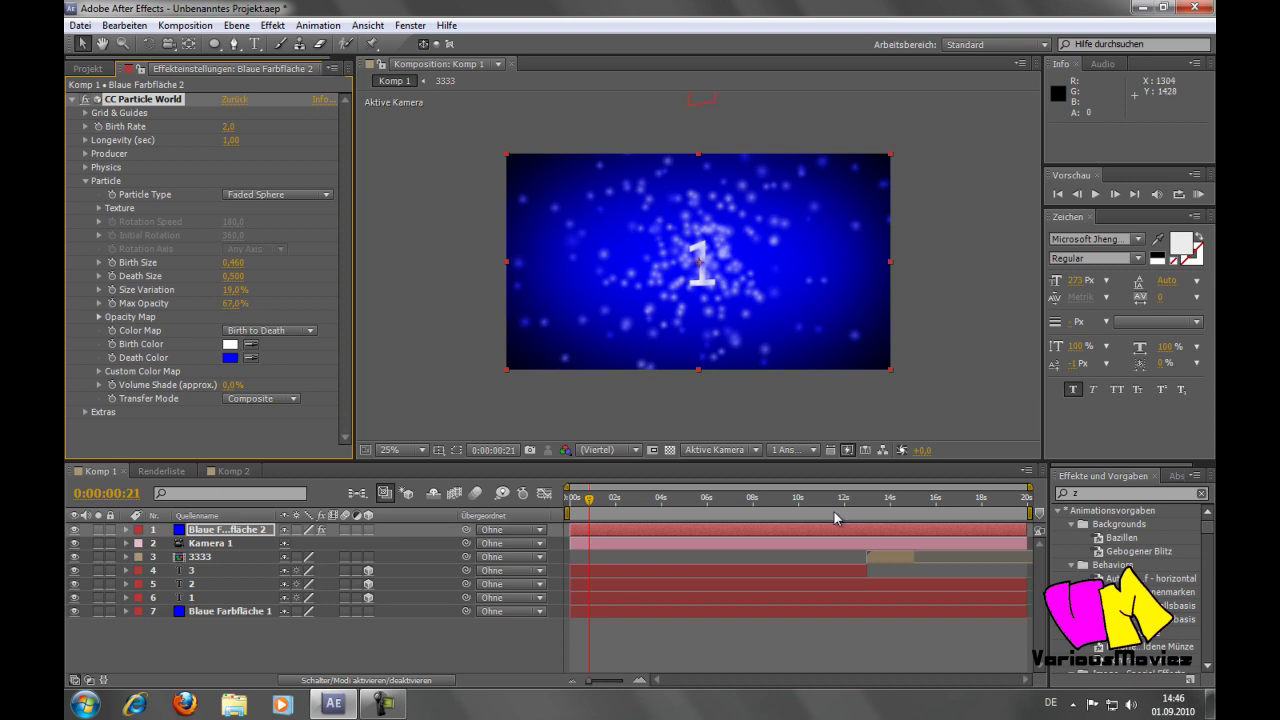
Move Blaue Farbfläche 2 just above Blaue Farbfläche 1 and scrub to preview the particles
{"action": "left_click_drag", "start_coordinate": [229, 531], "coordinate": [233, 607]}
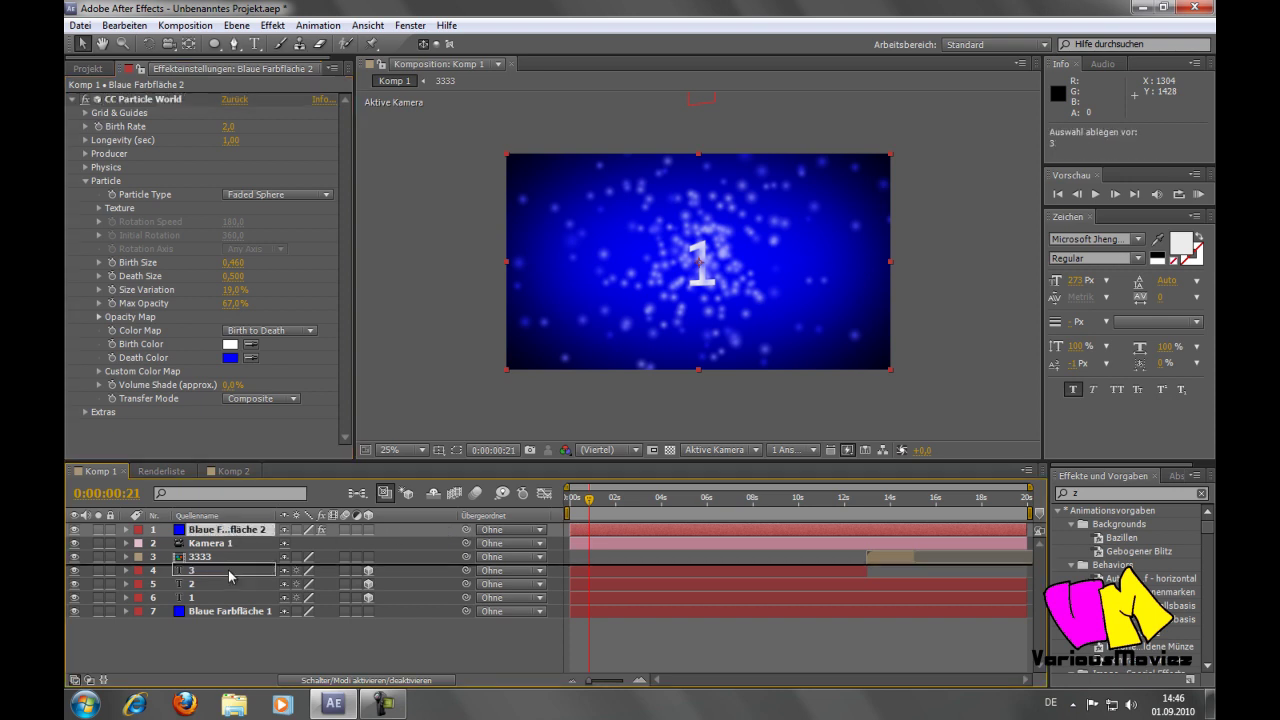
{"action": "left_click_drag", "start_coordinate": [233, 607], "coordinate": [235, 607]}
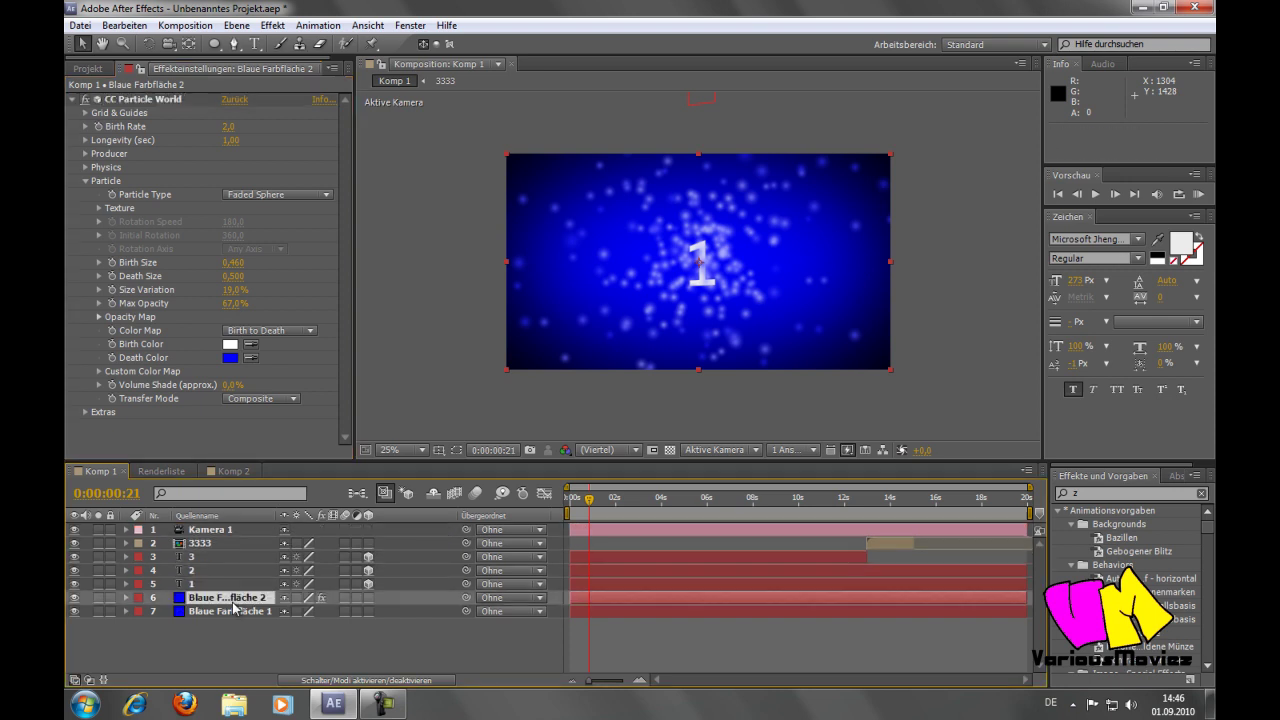
{"action": "mouse_move", "coordinate": [591, 501]}
{"action": "left_mouse_down"}
{"action": "mouse_move", "coordinate": [569, 498]}
{"action": "mouse_move", "coordinate": [603, 510]}
{"action": "mouse_move", "coordinate": [882, 512]}
{"action": "mouse_move", "coordinate": [729, 527]}
{"action": "mouse_move", "coordinate": [718, 493]}
{"action": "mouse_move", "coordinate": [775, 502]}
{"action": "left_mouse_up"}
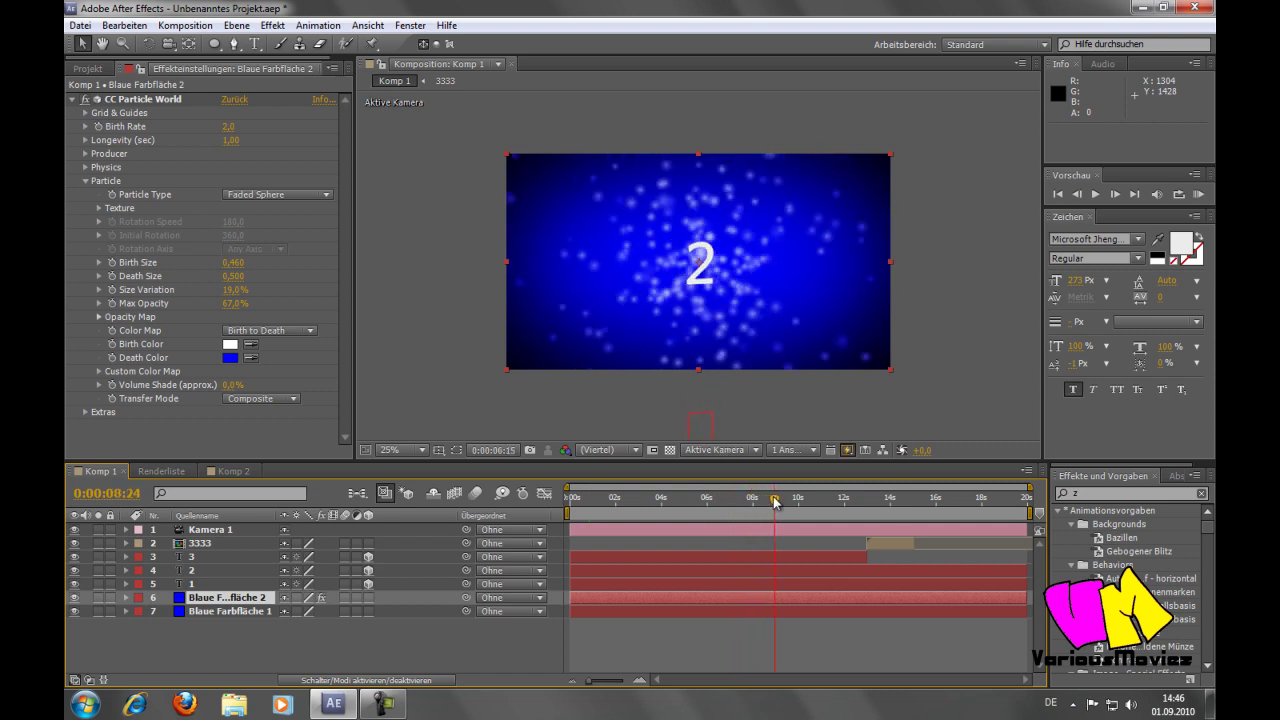
{"action": "mouse_move", "coordinate": [775, 502]}
{"action": "left_mouse_down"}
{"action": "mouse_move", "coordinate": [783, 514]}
{"action": "mouse_move", "coordinate": [741, 521]}
{"action": "left_mouse_up"}
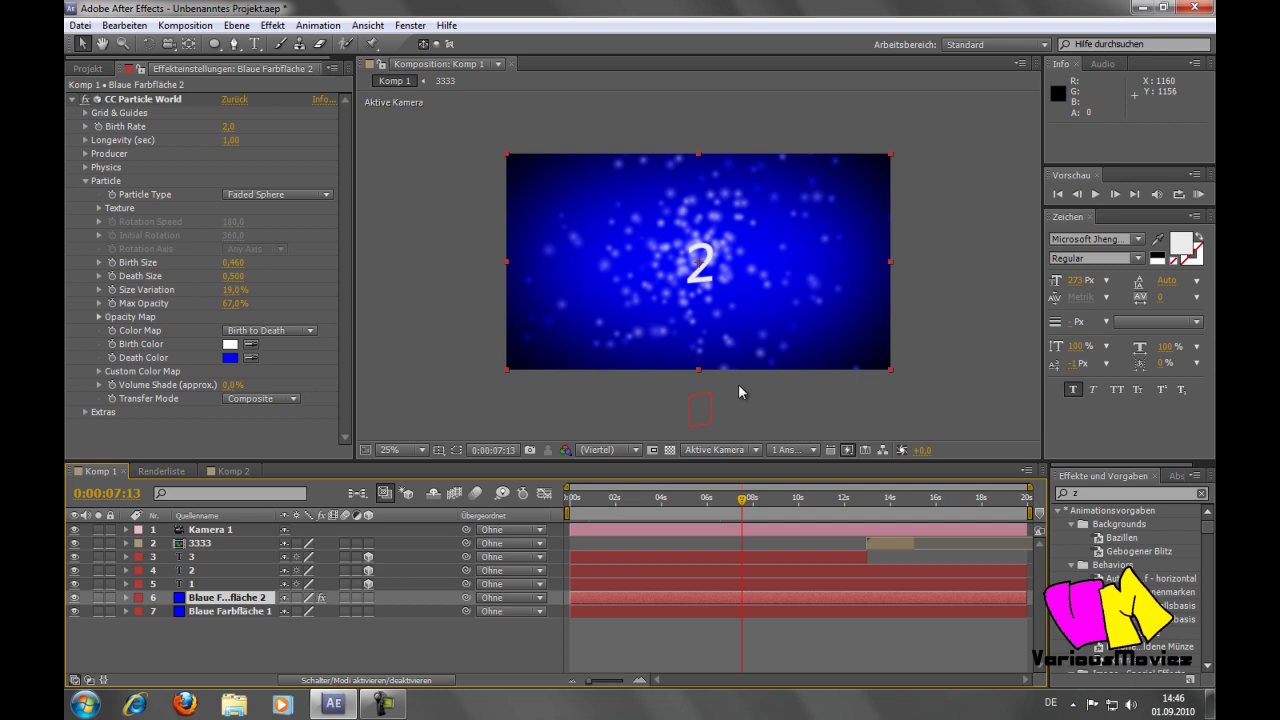
{"action": "left_click", "coordinate": [384, 706]}
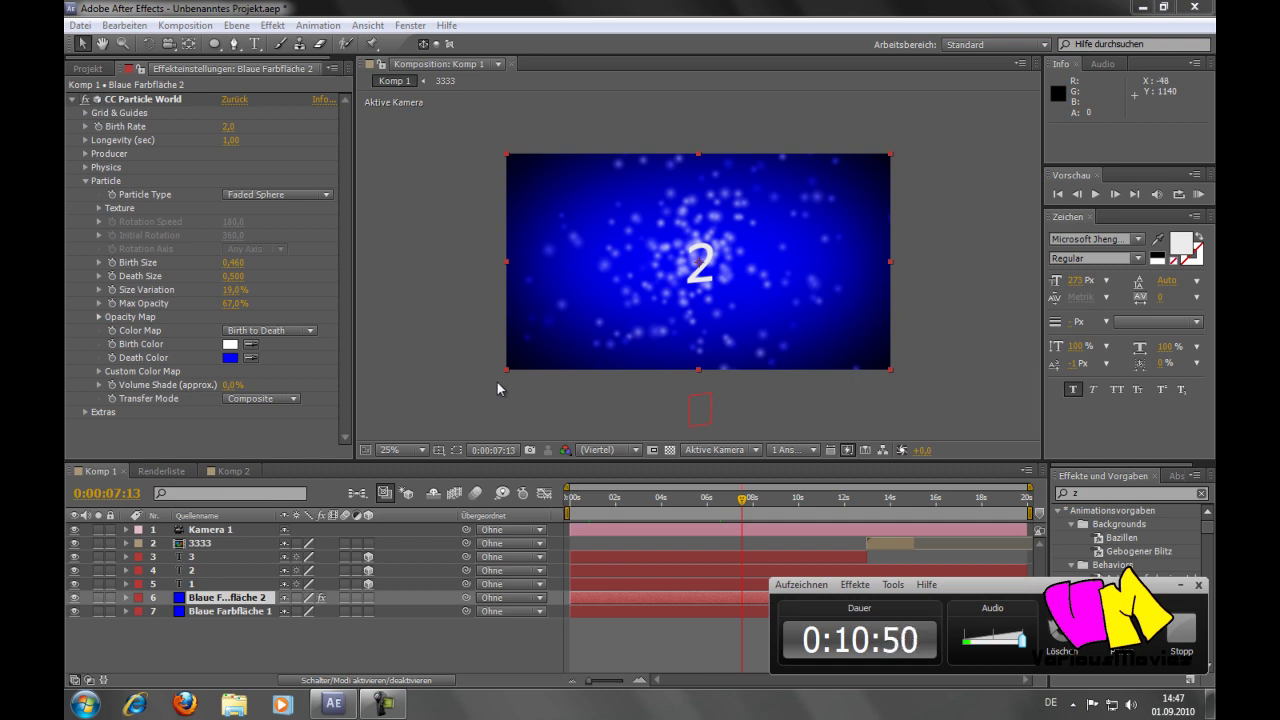
{"action": "left_click_drag", "start_coordinate": [743, 505], "coordinate": [745, 506]}
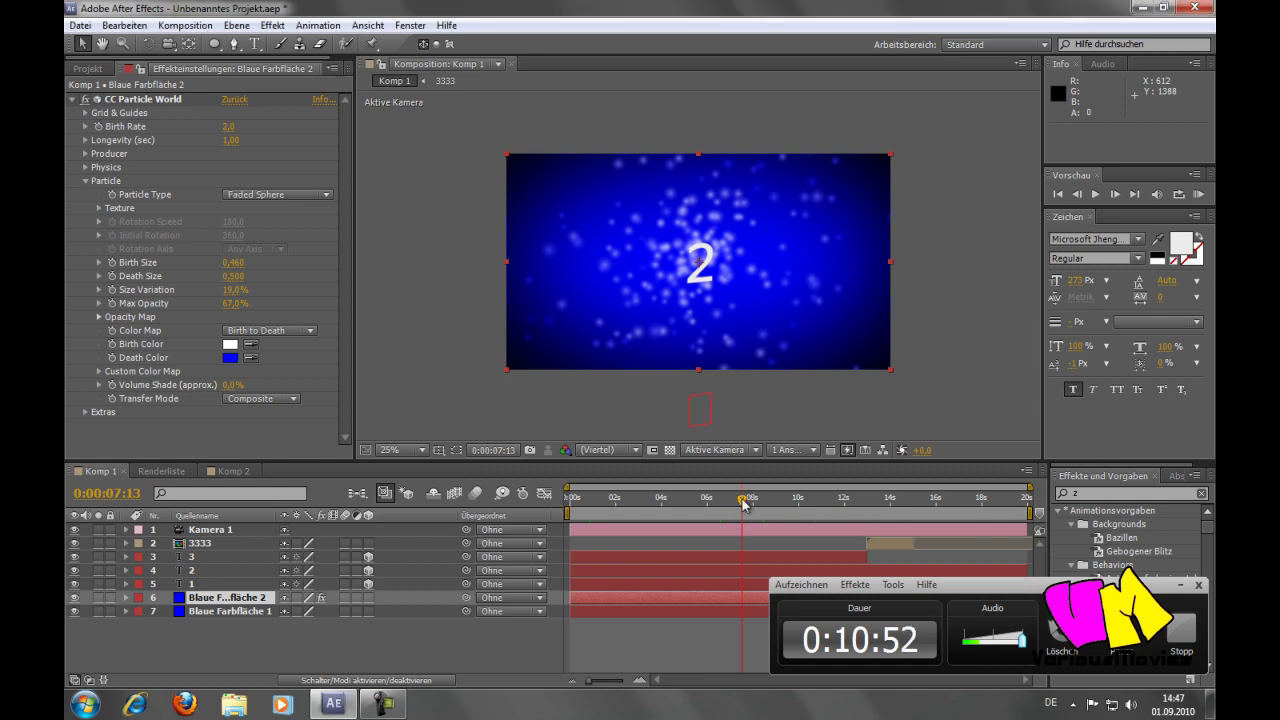